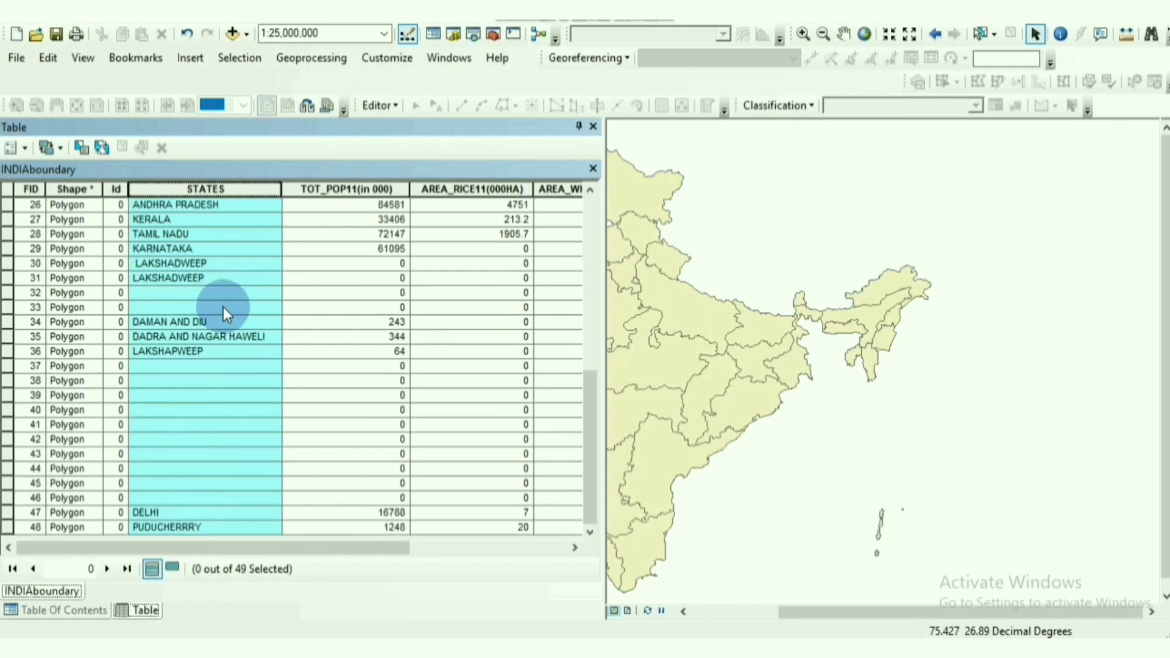
Step: Examine the STATES, total population, rice area and wheat area fields in the INDIAboundary attribute table
scroll(223, 306, "up", 9)
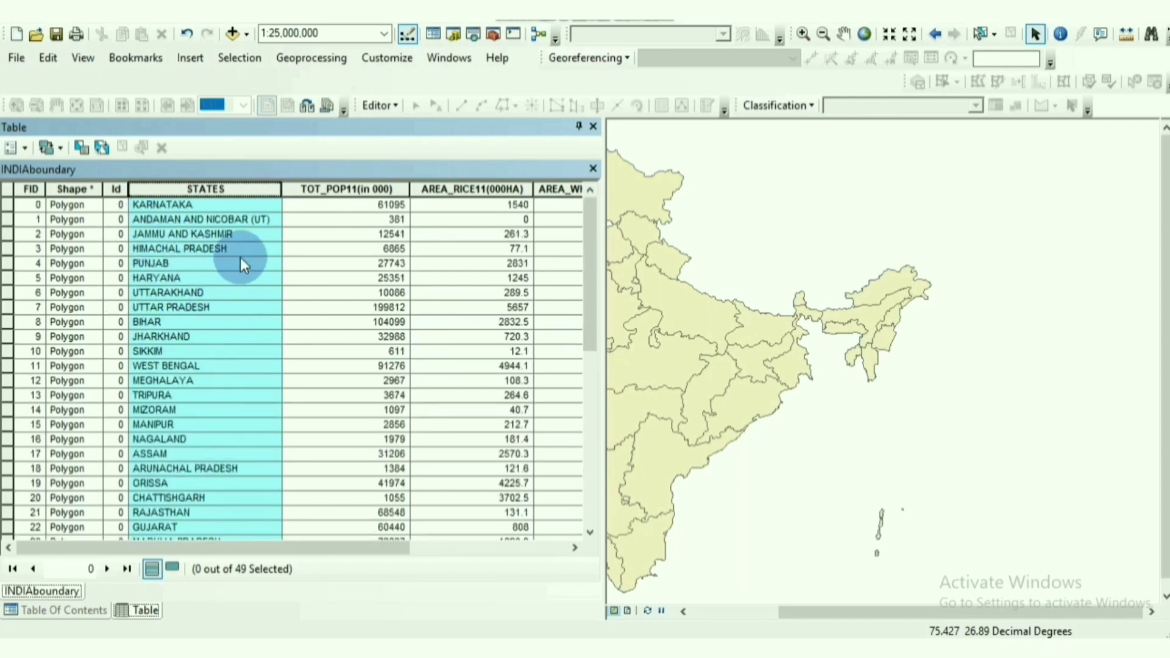
left_click(360, 189)
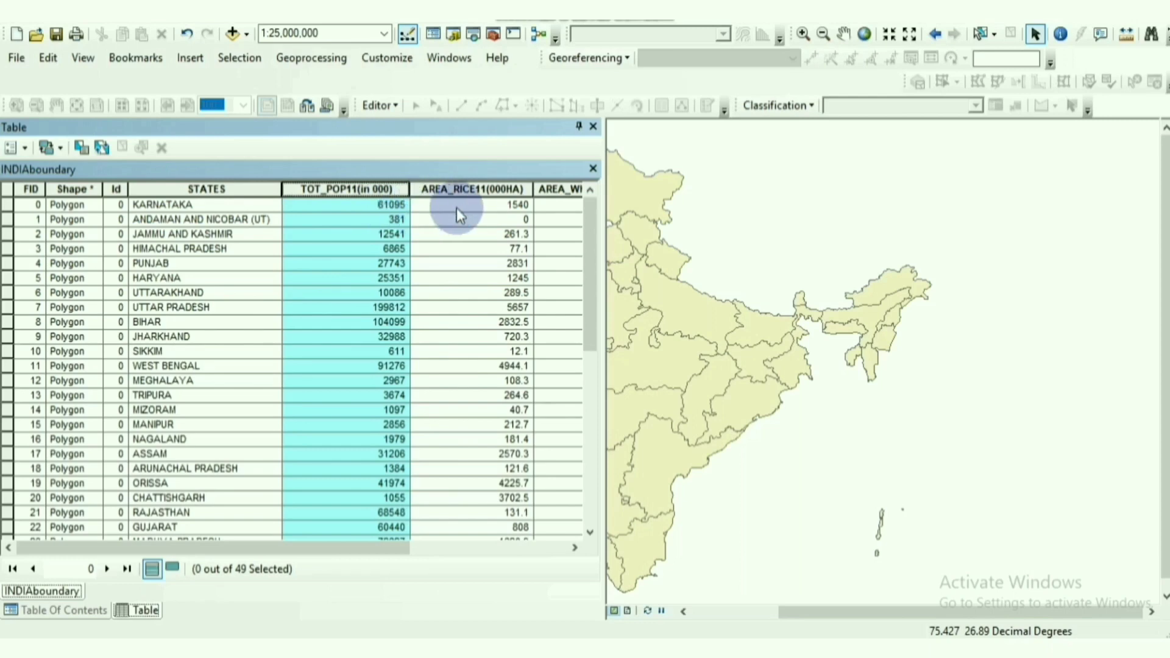
left_click(482, 189)
left_click_drag(304, 543, 479, 540)
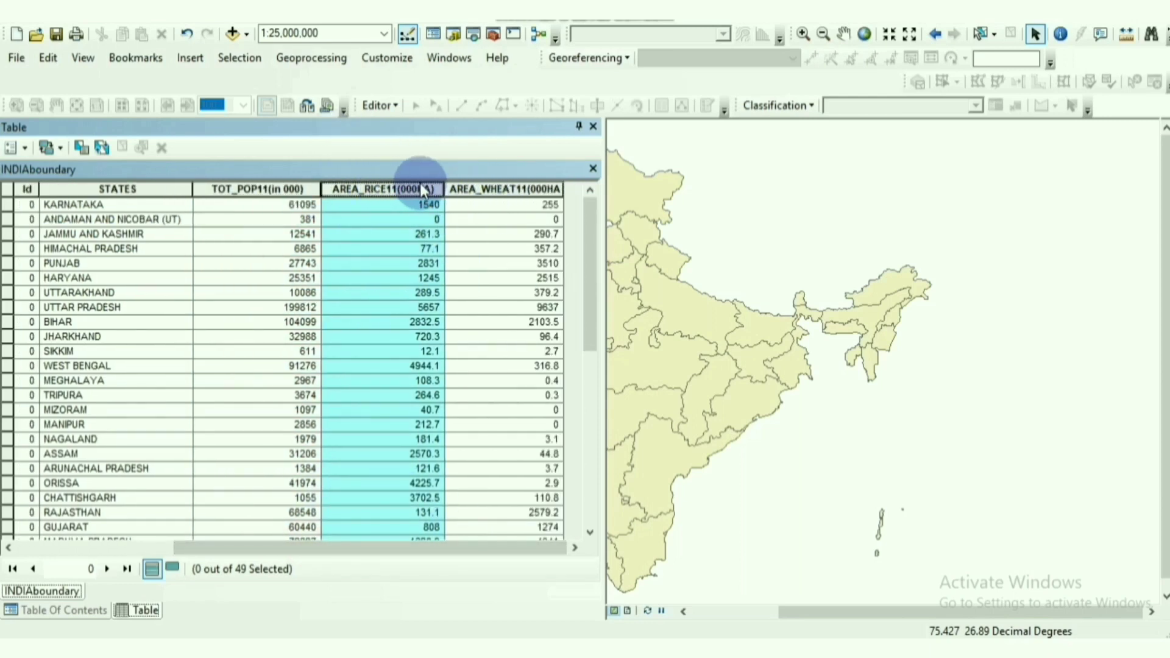
left_click(458, 190)
left_click(361, 194)
left_click(479, 191)
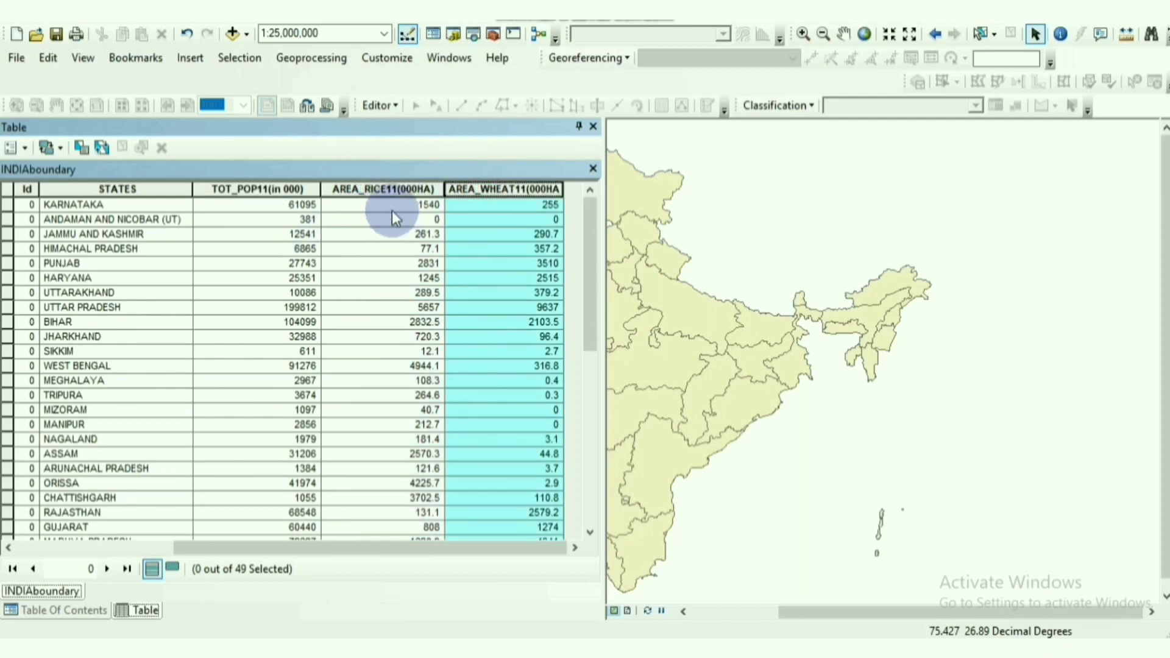
left_click(245, 190)
left_click(359, 189)
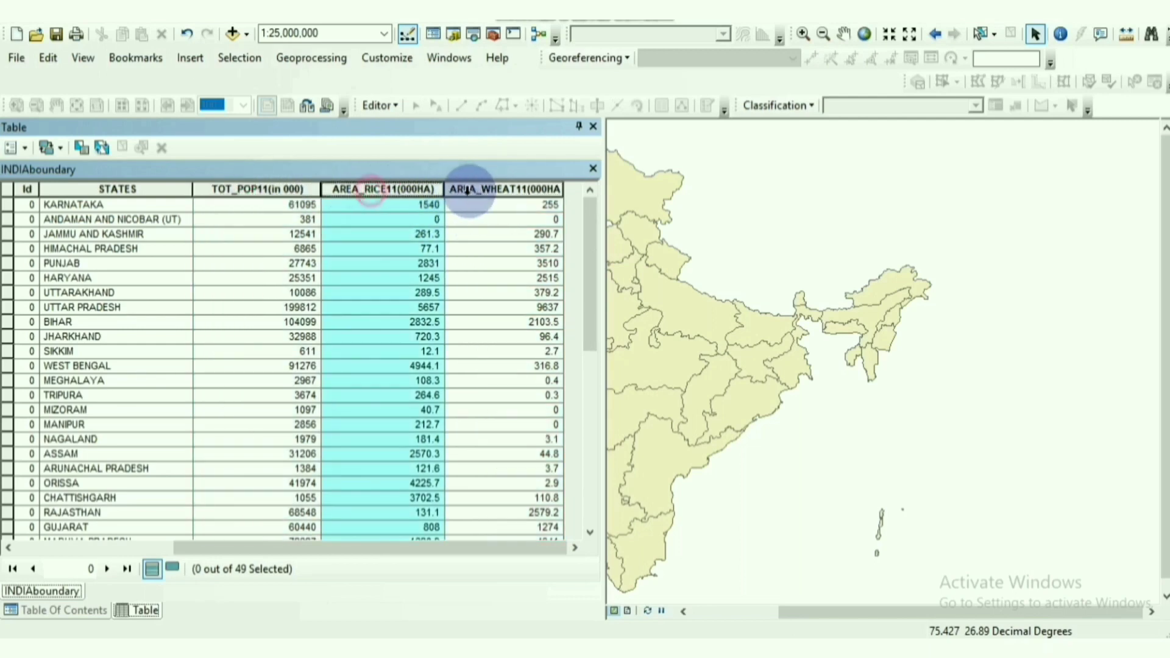
left_click(253, 186)
left_click(361, 188)
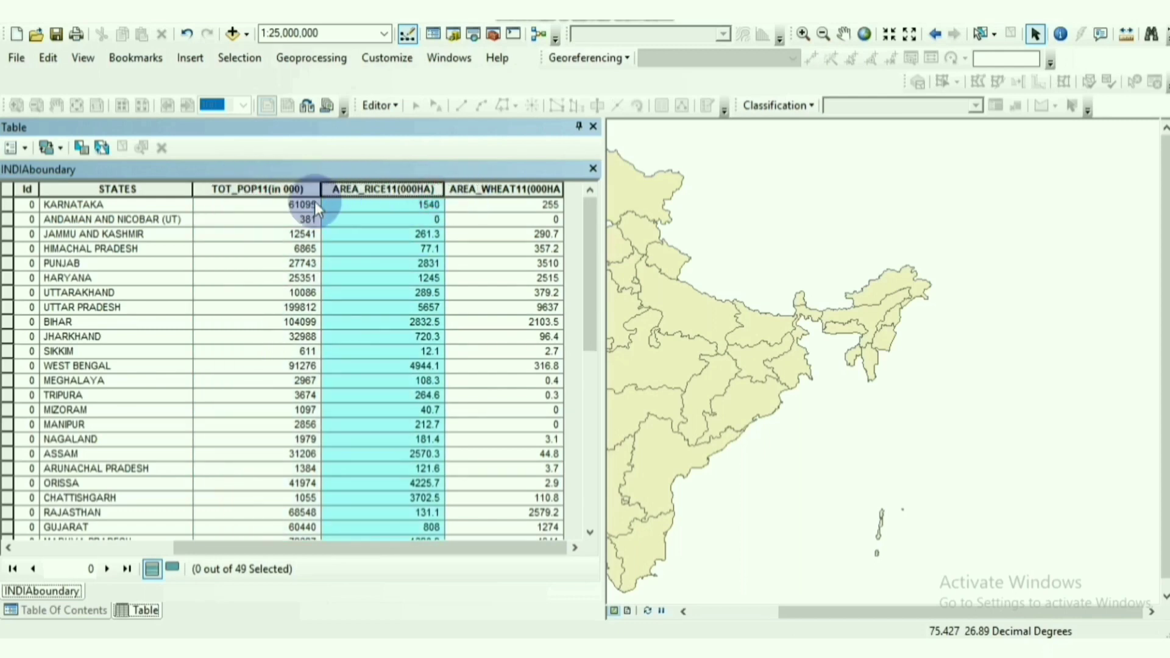
left_click(256, 189)
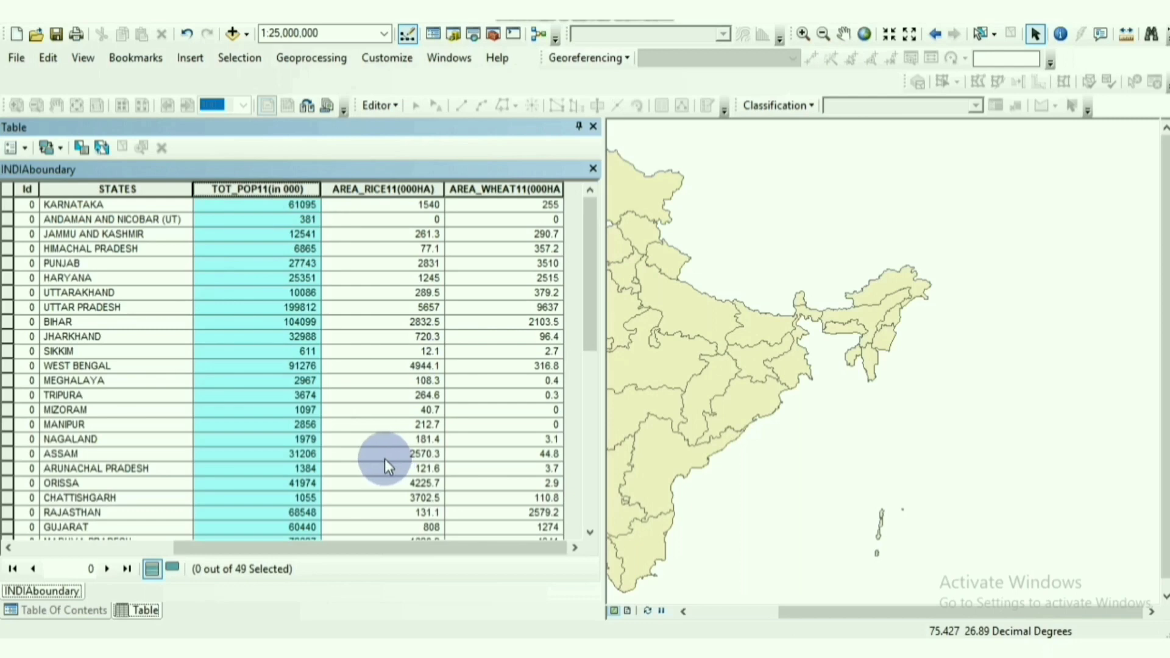
Step: Close the INDIAboundary attribute table and narrow the docked pane to reveal the whole map of India
left_click(592, 169)
left_click_drag(600, 274, 232, 302)
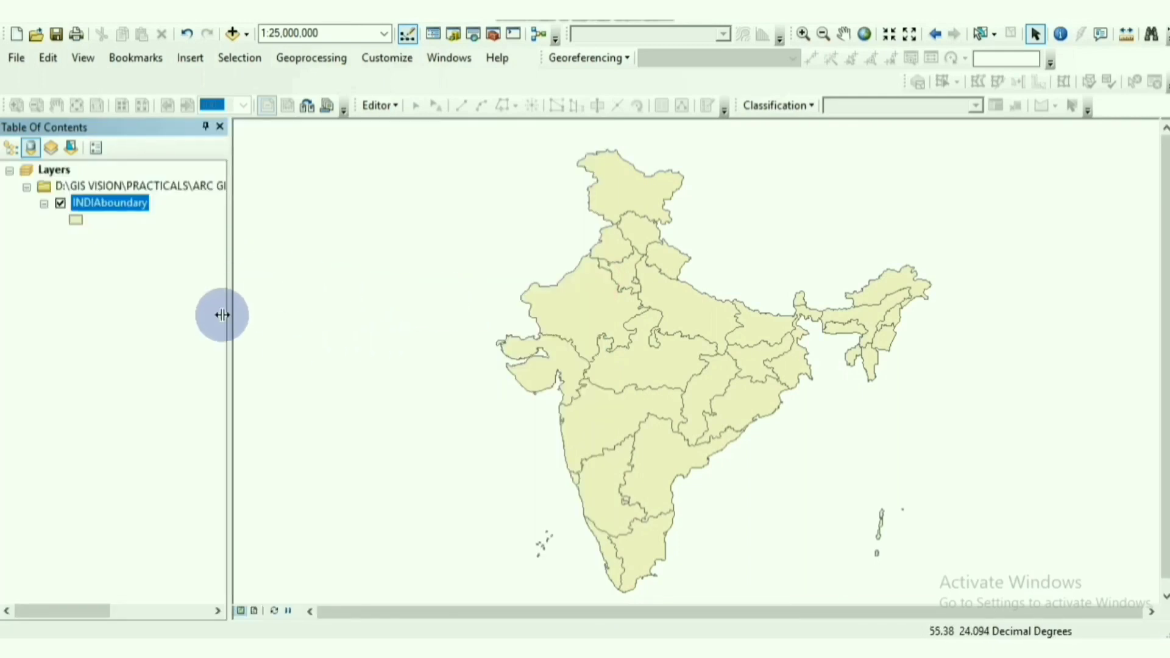
right_click(128, 205)
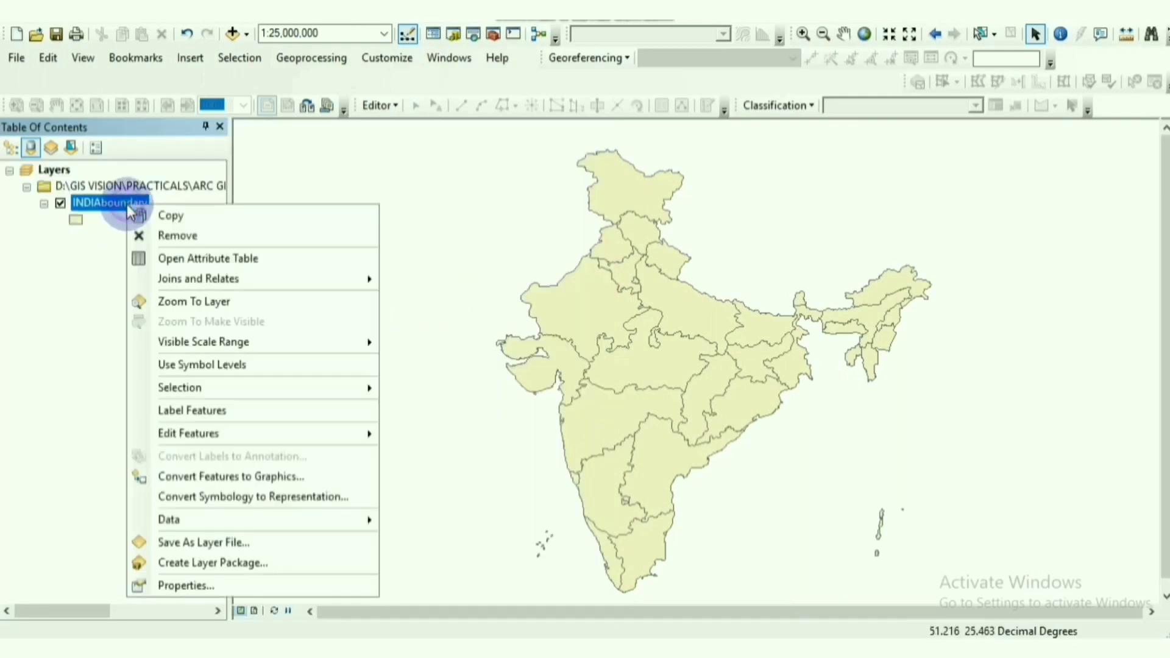
left_click(222, 589)
left_click_drag(610, 104, 356, 47)
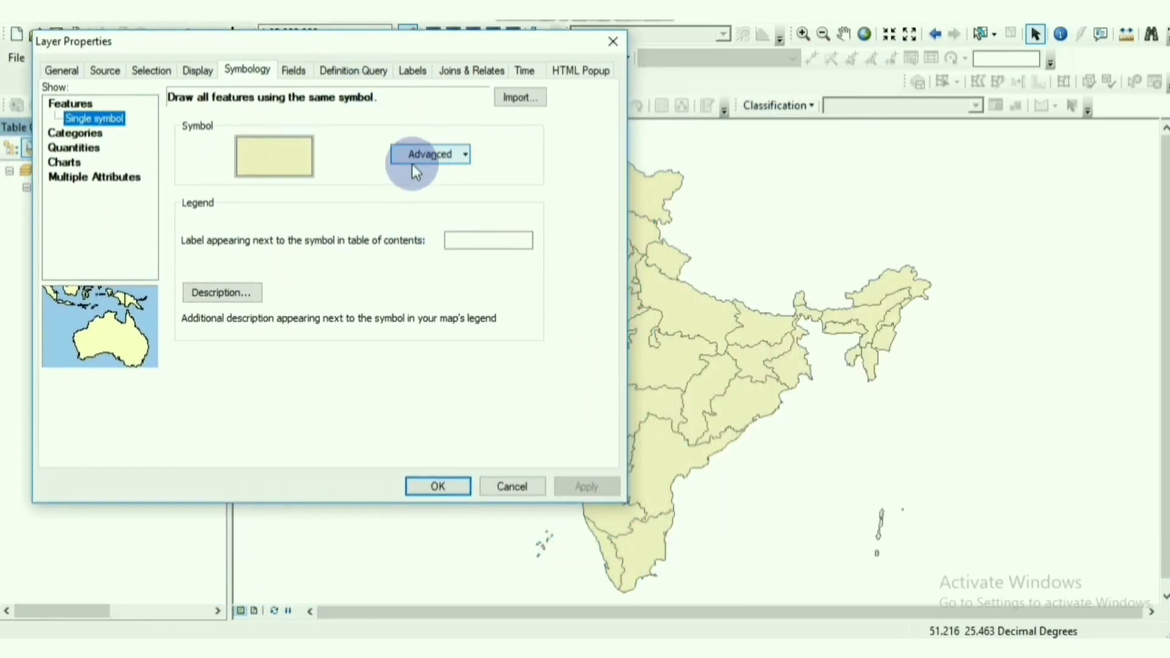
left_click_drag(507, 49, 538, 80)
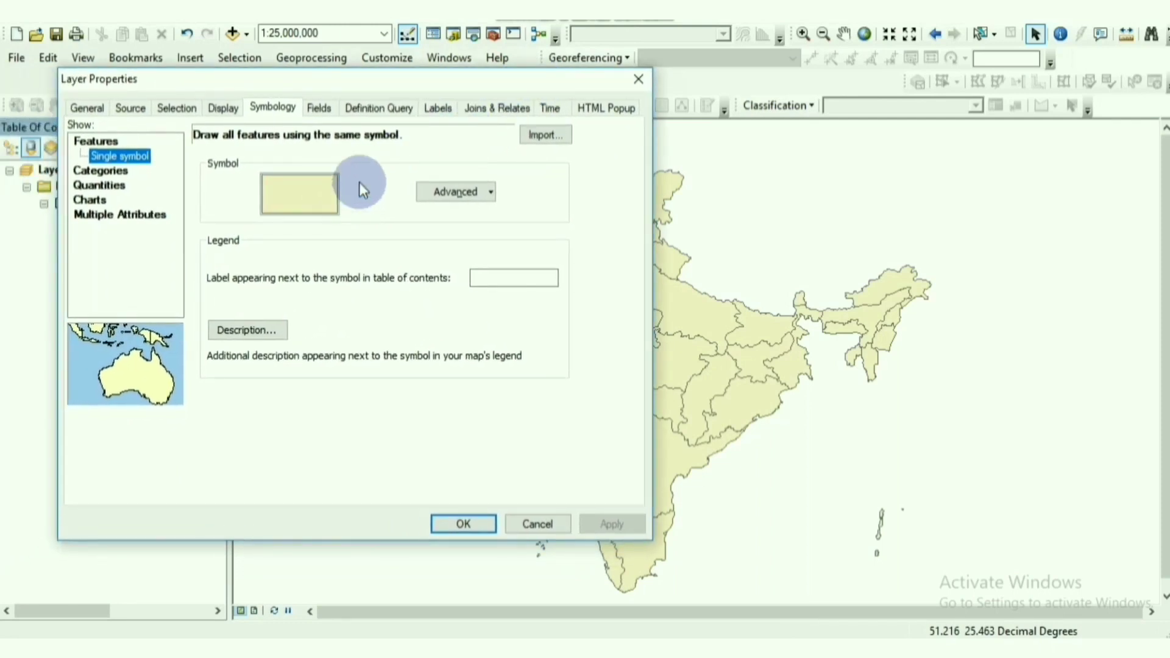
left_click(639, 80)
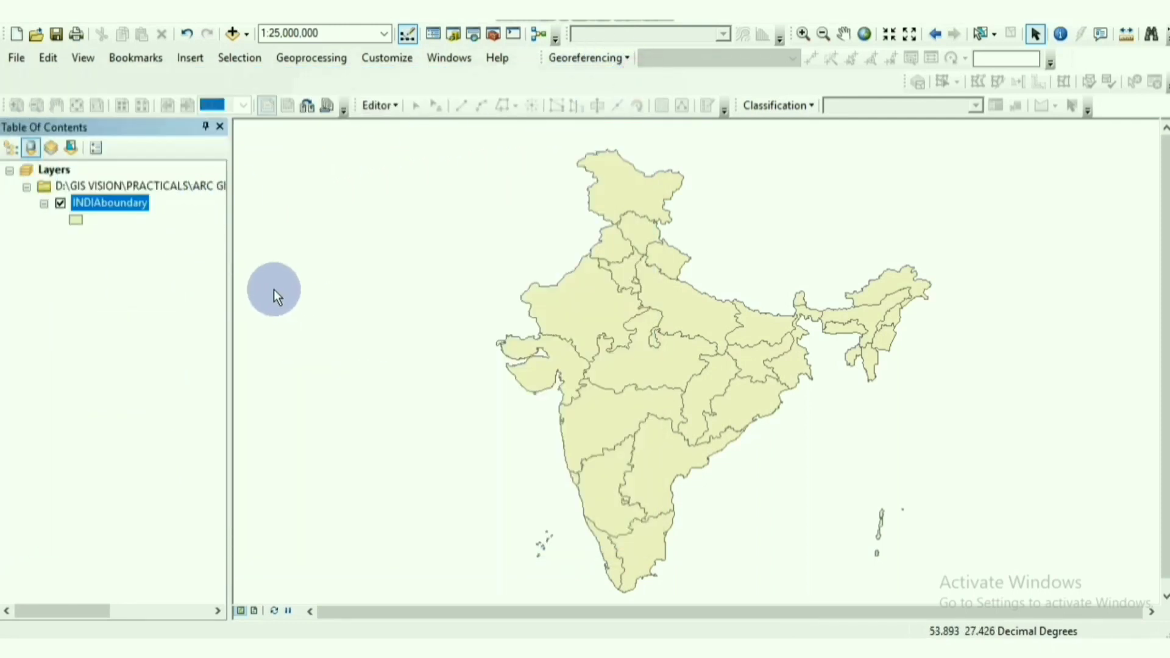
Step: Open the INDIAboundary layer's symbology properties and place the dialog beside the map
right_click(125, 206)
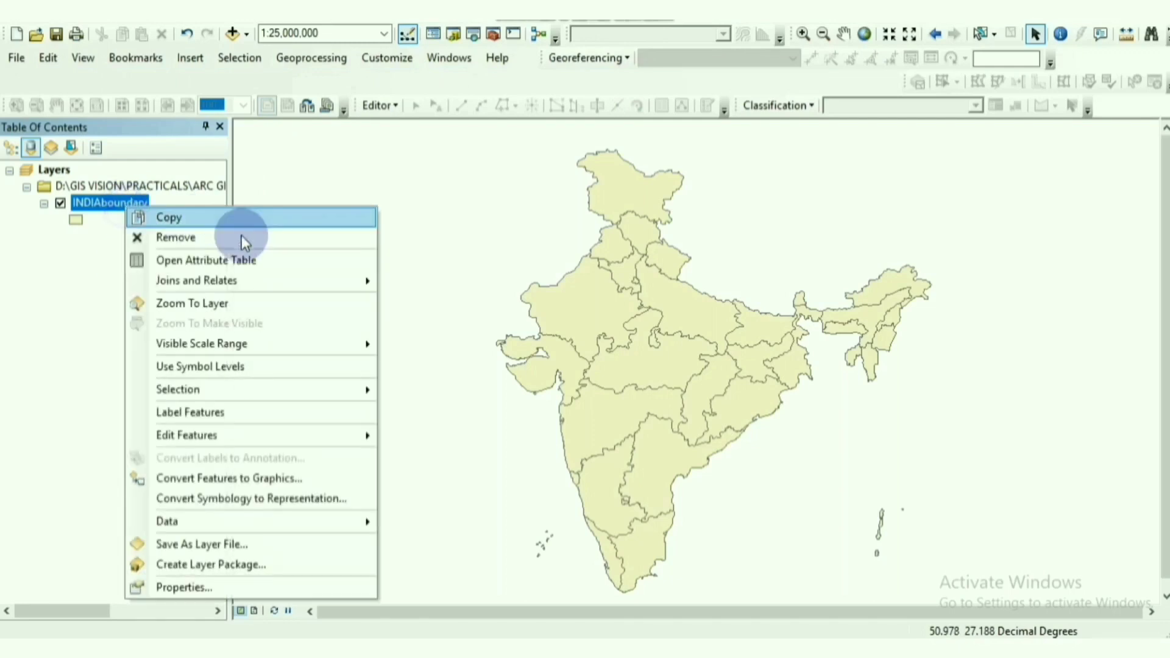
left_click(290, 589)
left_click_drag(645, 102, 379, 69)
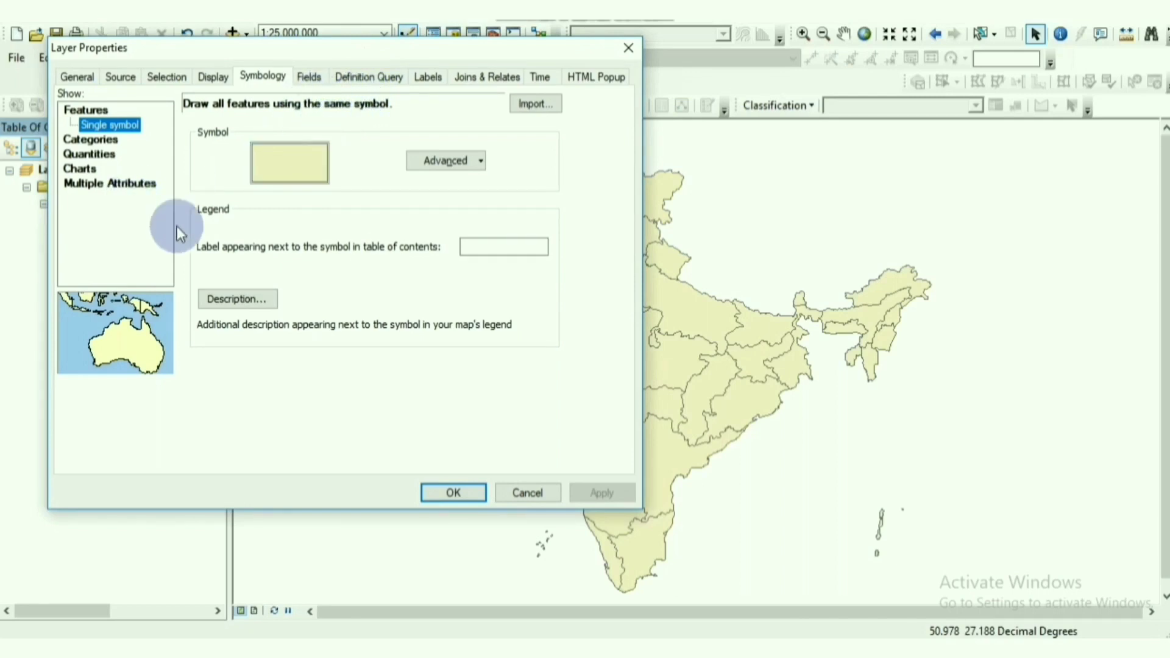
mouse_move(361, 58)
left_mouse_down()
mouse_move(470, 136)
mouse_move(353, 125)
mouse_move(372, 47)
left_mouse_up()
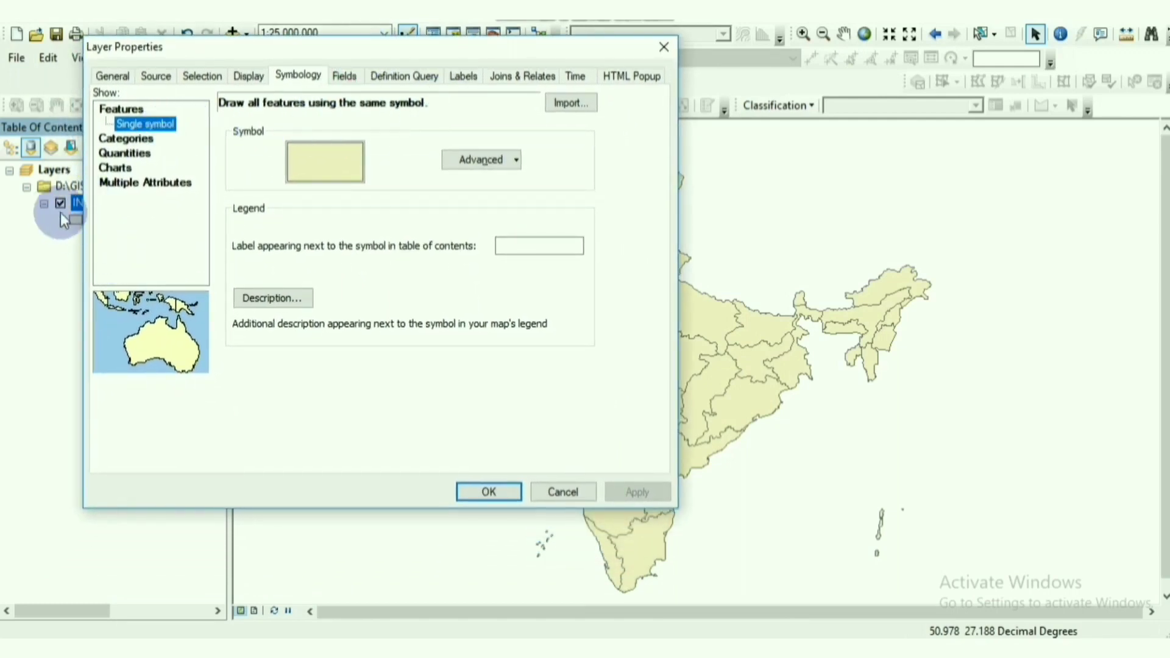
left_click(293, 75)
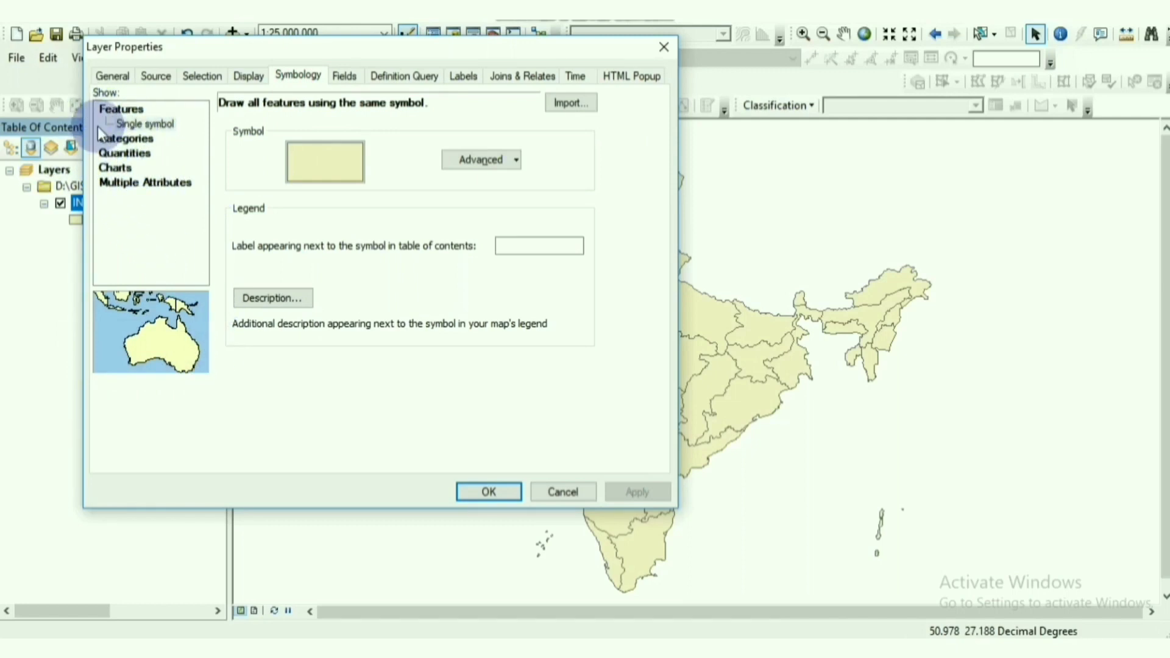
Step: Set the layer's single symbol to a light yellow fill after trying dark blue, and apply it to the map
left_click(151, 123)
left_click(344, 181)
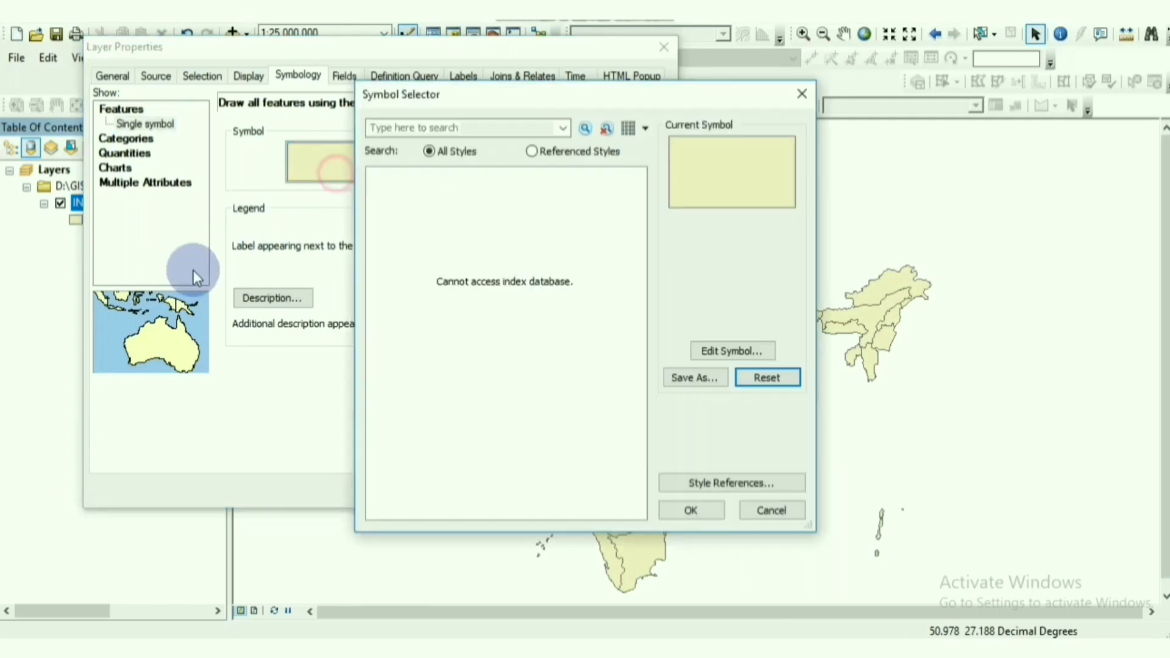
left_click(767, 251)
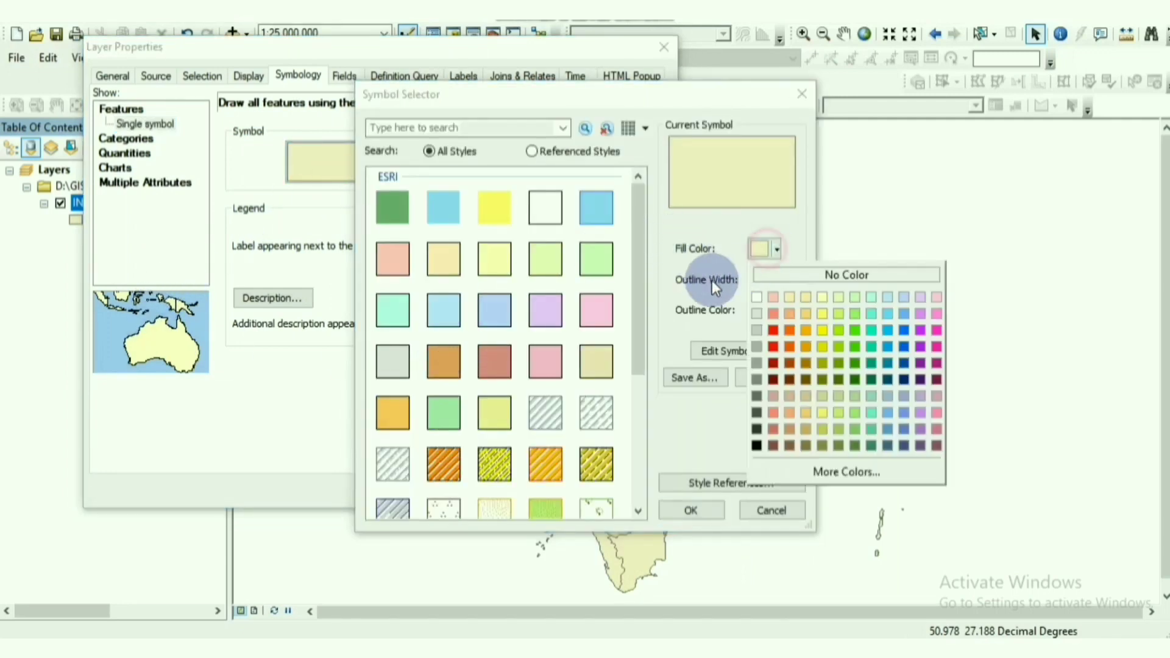
left_click(904, 379)
left_click(759, 250)
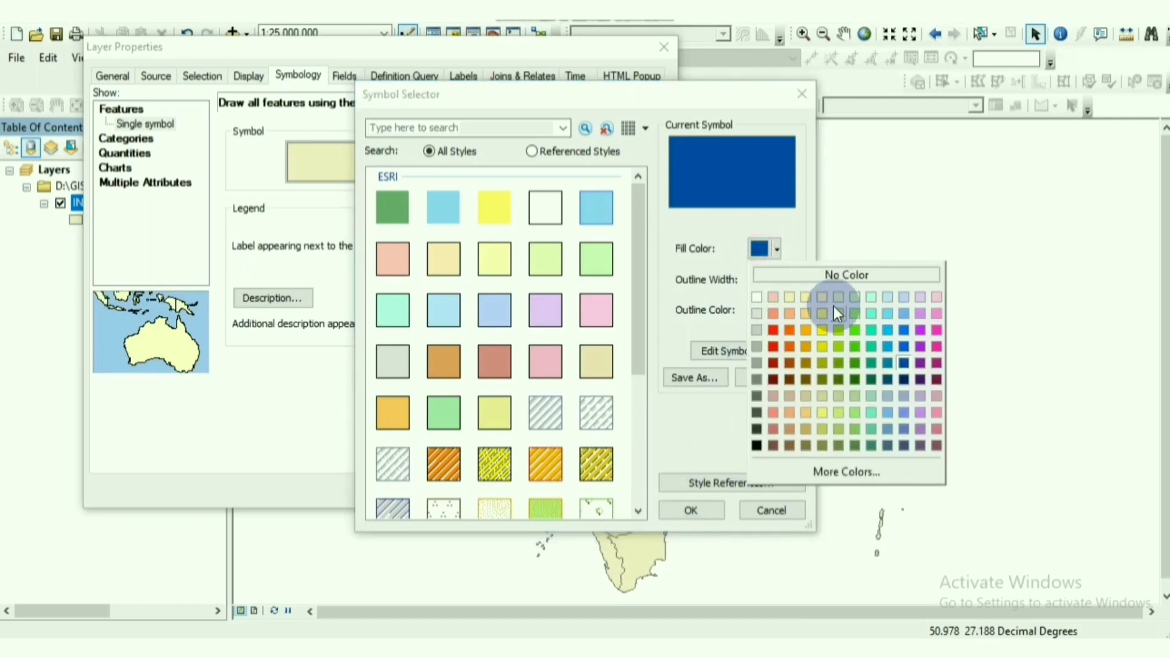
left_click(824, 299)
left_click(691, 510)
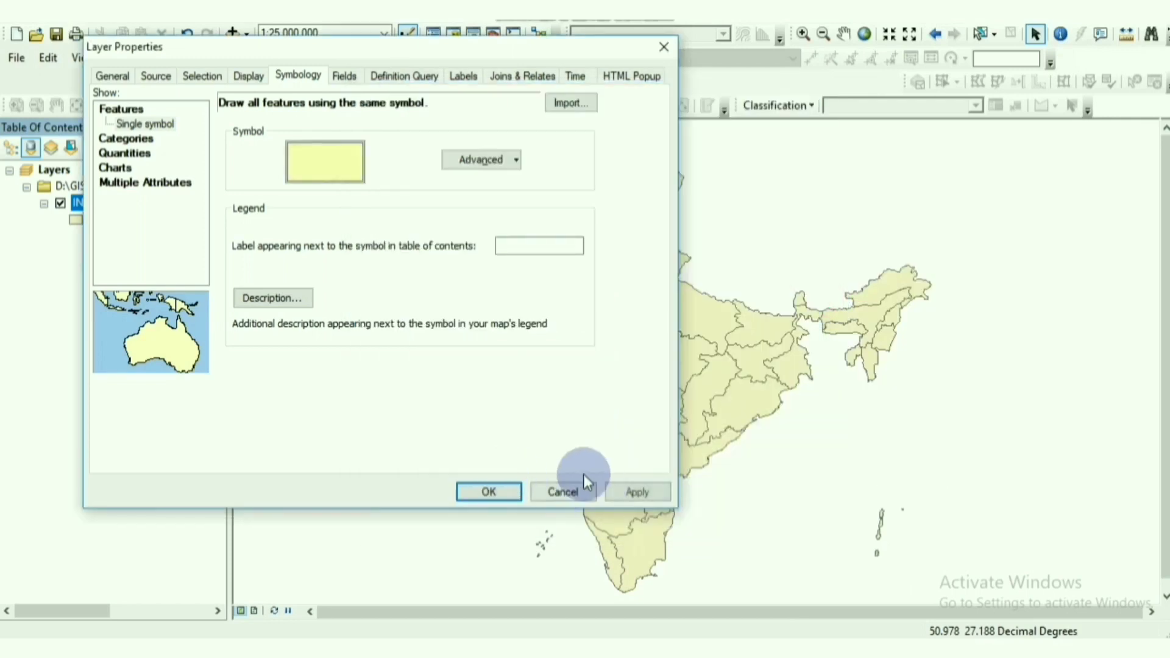
left_click(638, 492)
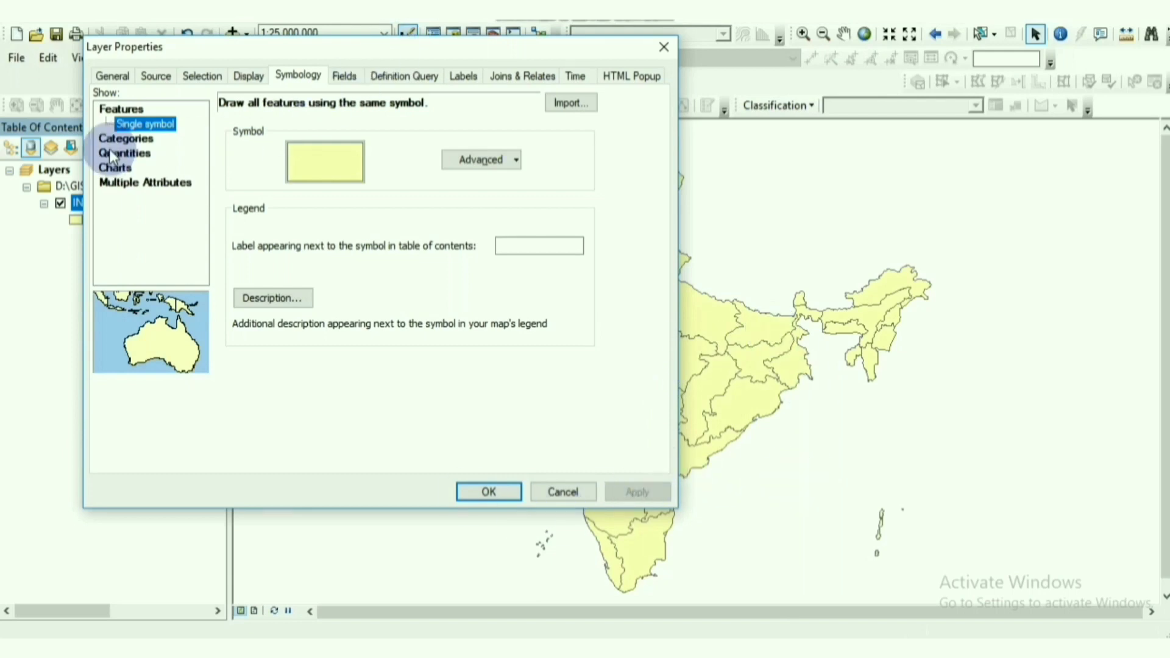
Step: Symbolize the states by unique values of TOT_POP11(in 000), adding all values, and apply the symbology
left_click(135, 139)
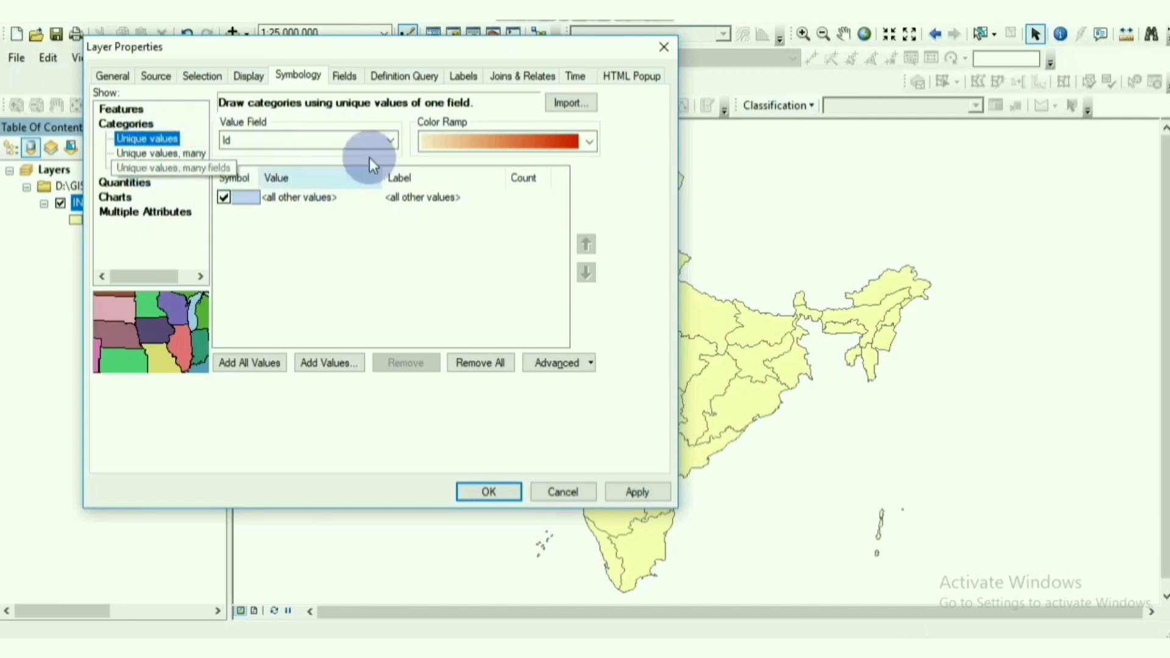
left_click(390, 142)
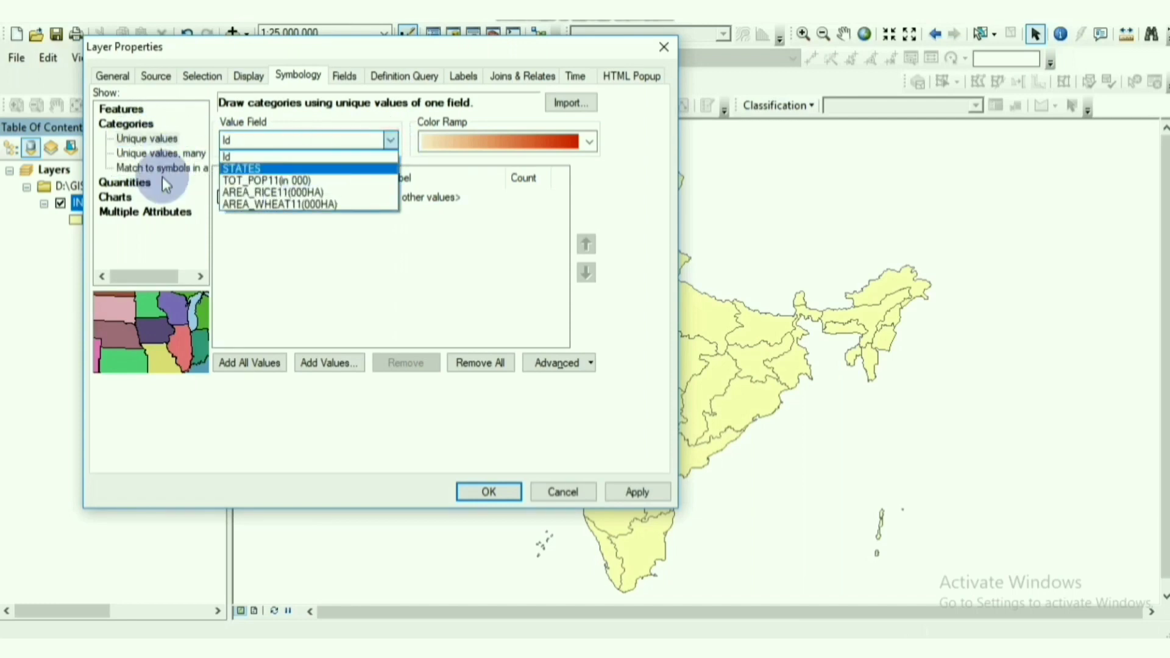
left_click(248, 180)
left_click(256, 365)
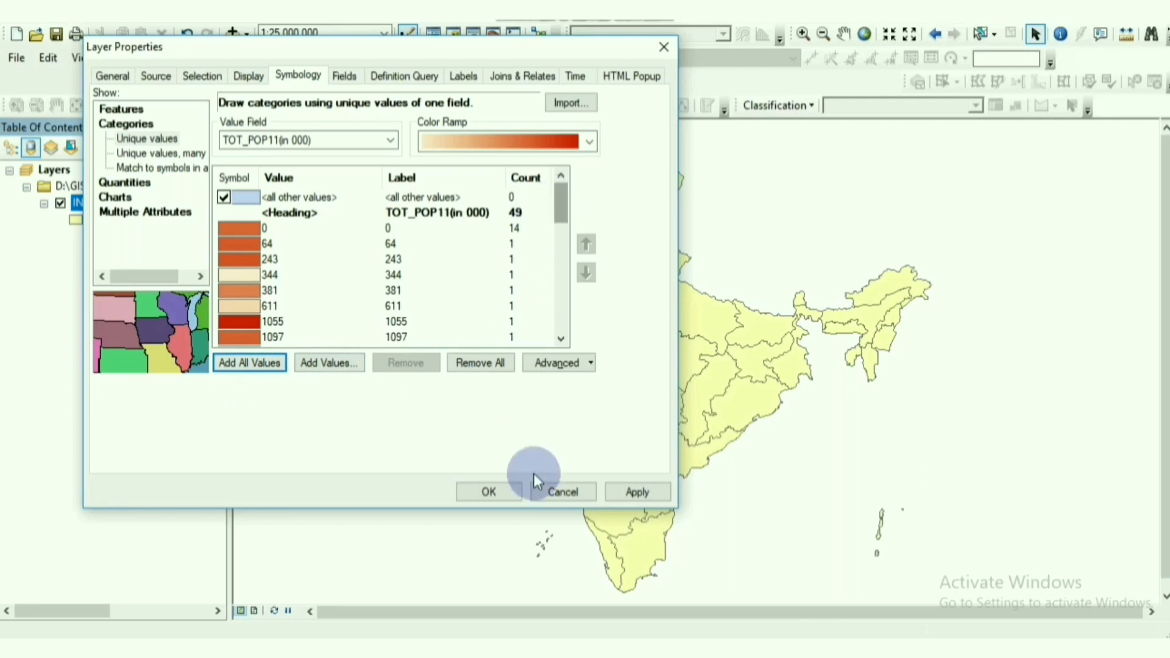
left_click(643, 492)
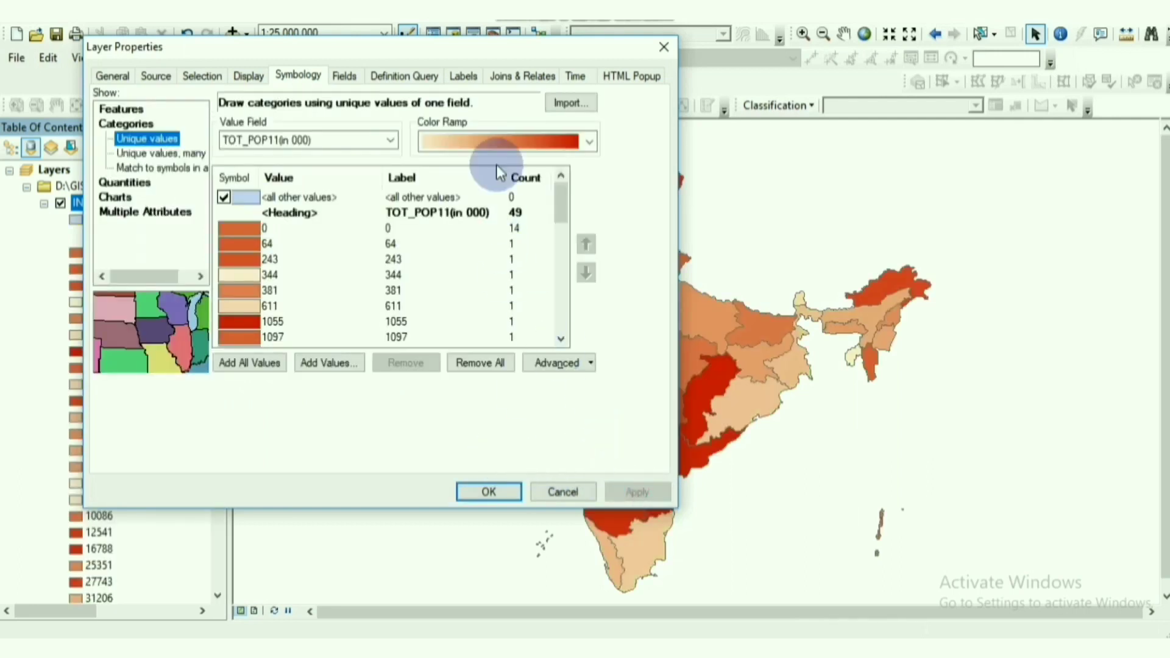
left_click_drag(503, 53, 505, 77)
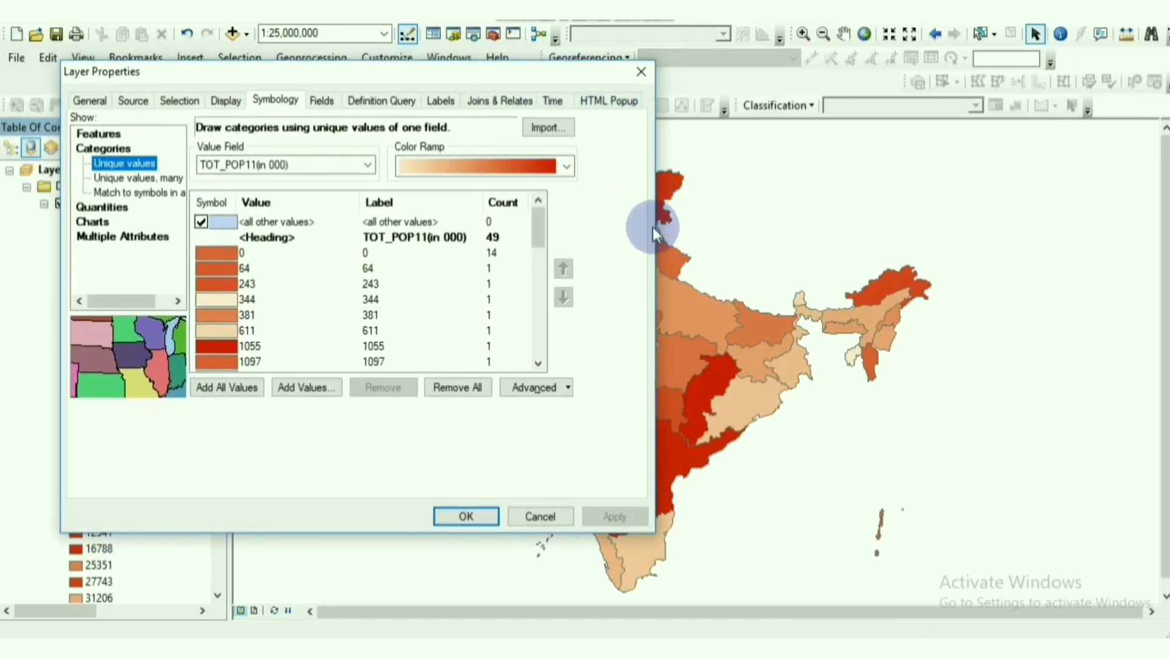
left_click_drag(566, 84, 487, 90)
left_click(566, 78)
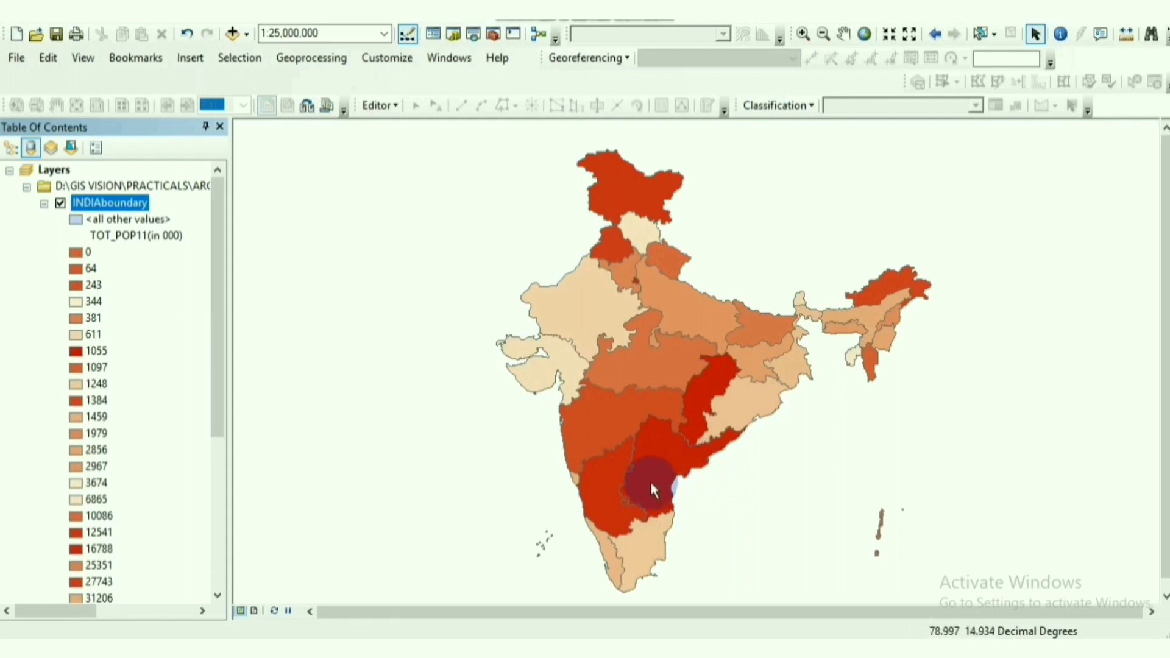
Step: Look through the population values in the layer's legend and reopen the INDIAboundary symbology properties
left_click_drag(220, 360, 205, 459)
scroll(183, 454, "up", 1)
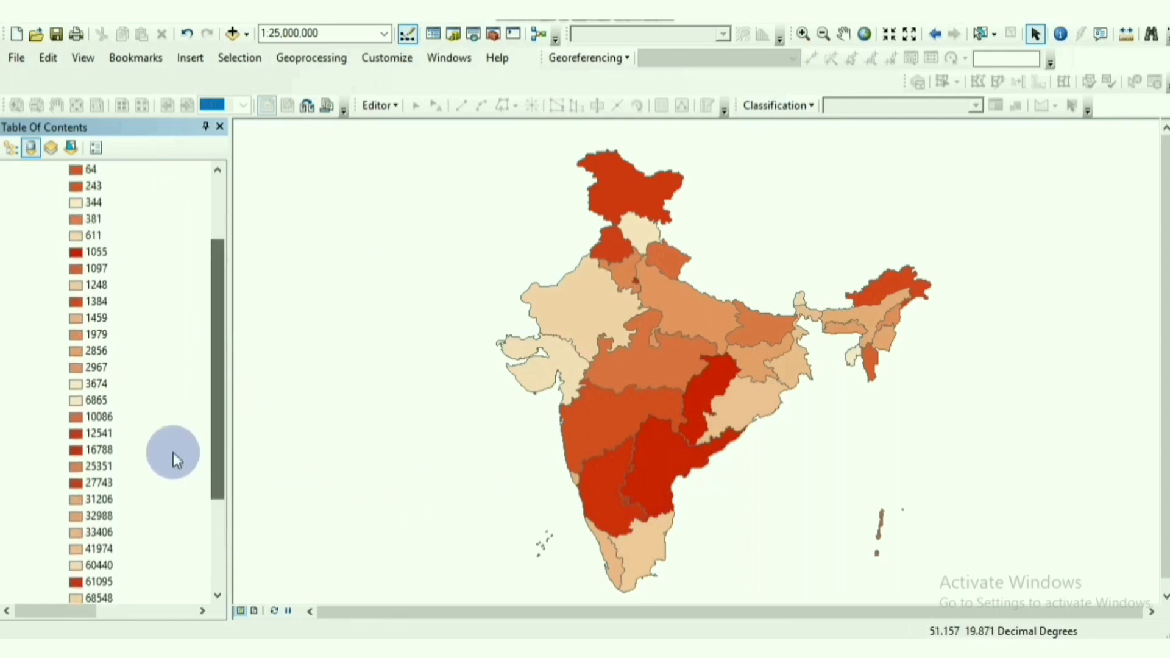
left_click_drag(215, 400, 215, 297)
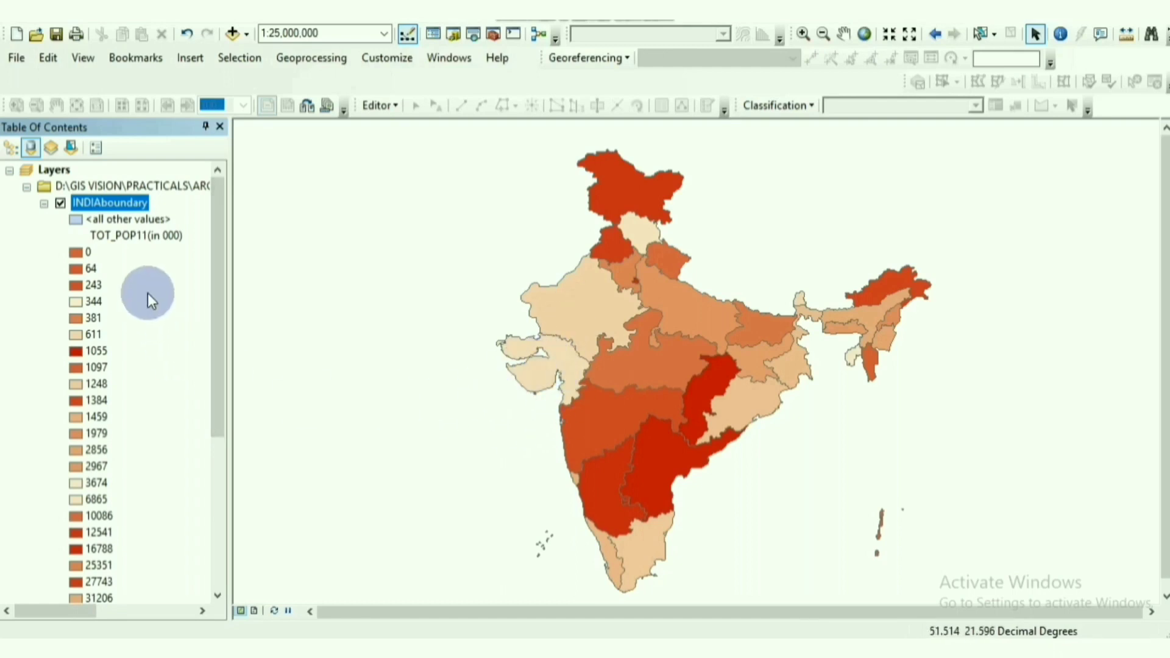
right_click(117, 206)
left_click(241, 580)
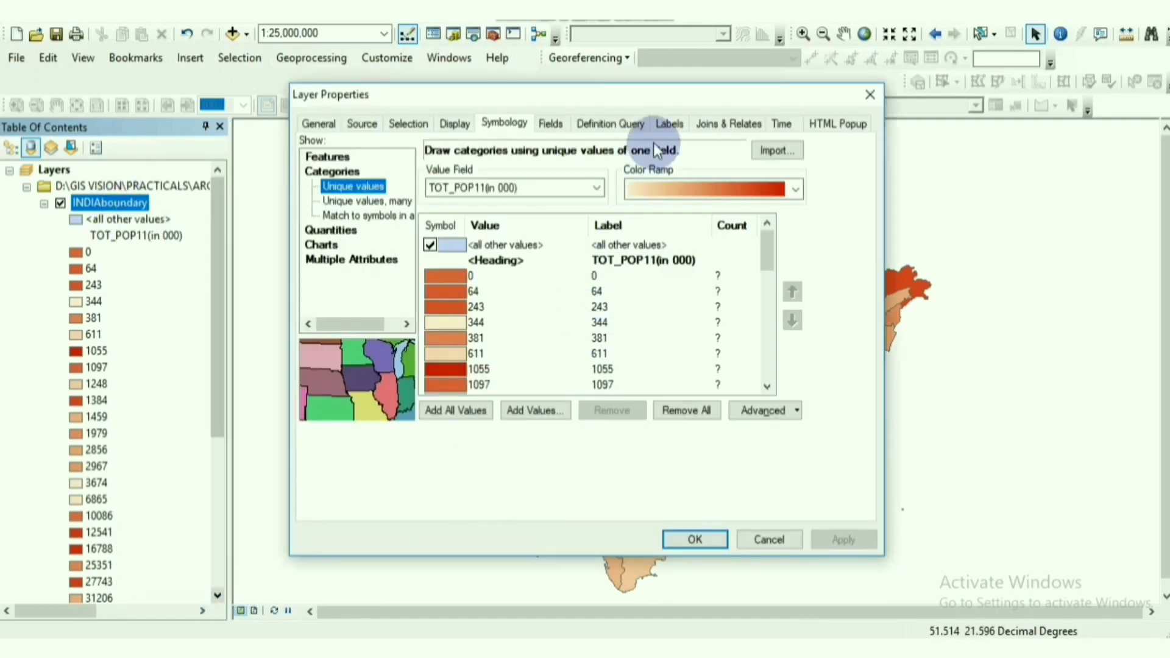
left_click_drag(660, 108, 425, 44)
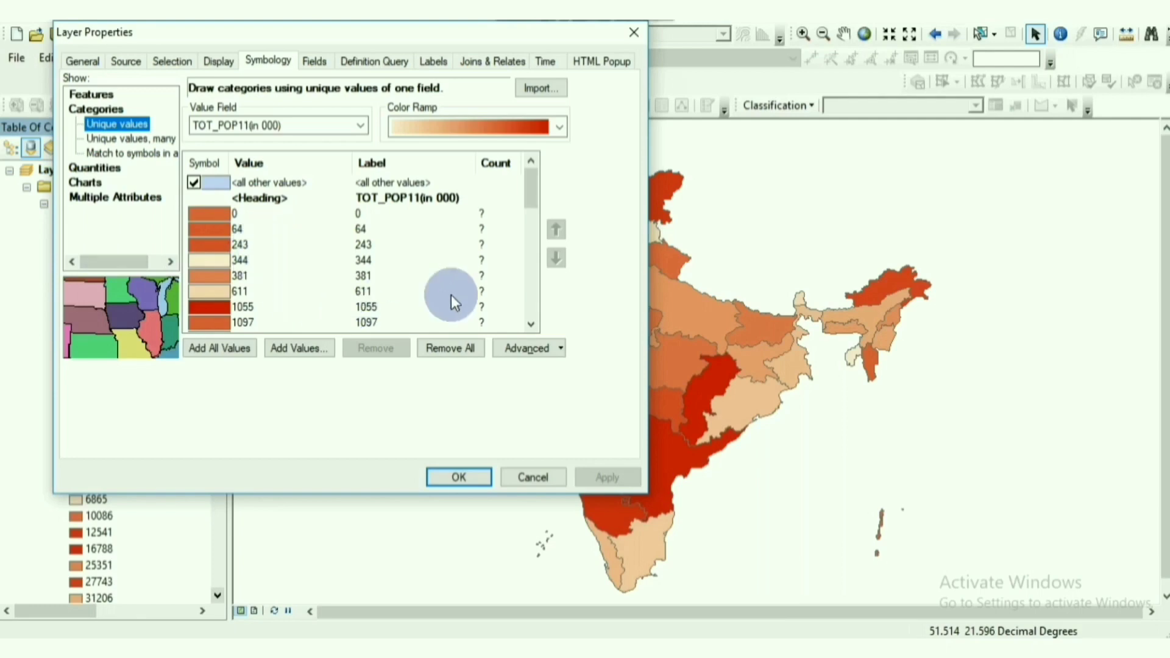
Step: Select the 344 value in the unique-values list and pick the light-to-dark blue color ramp
left_click_drag(535, 180, 308, 221)
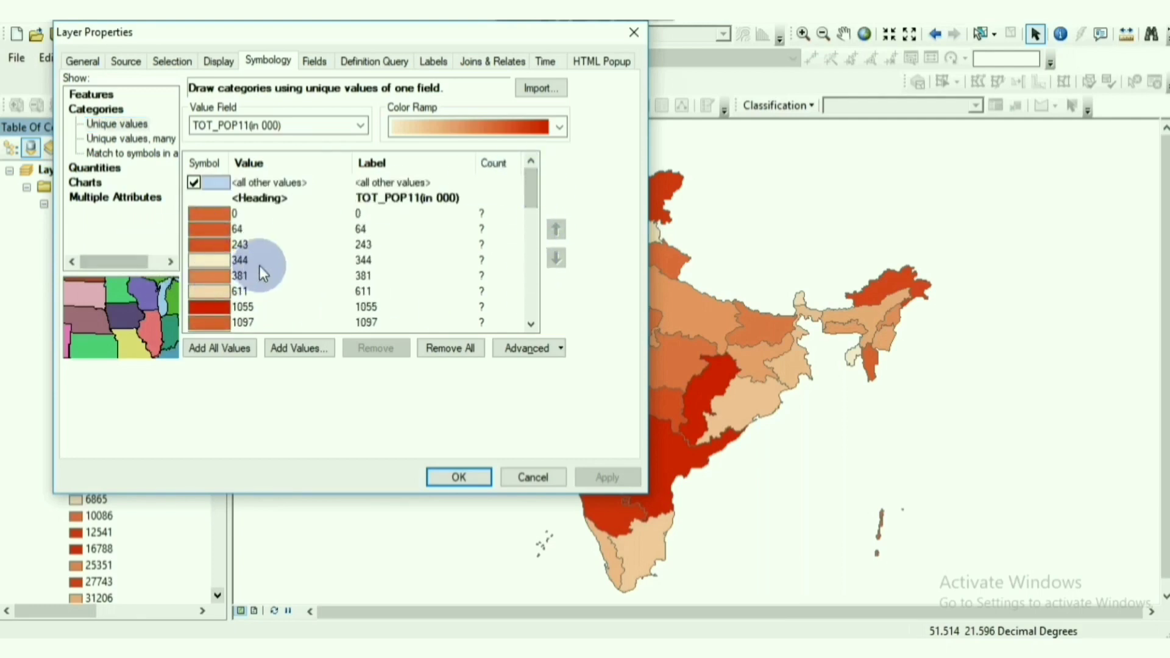
left_click(361, 214)
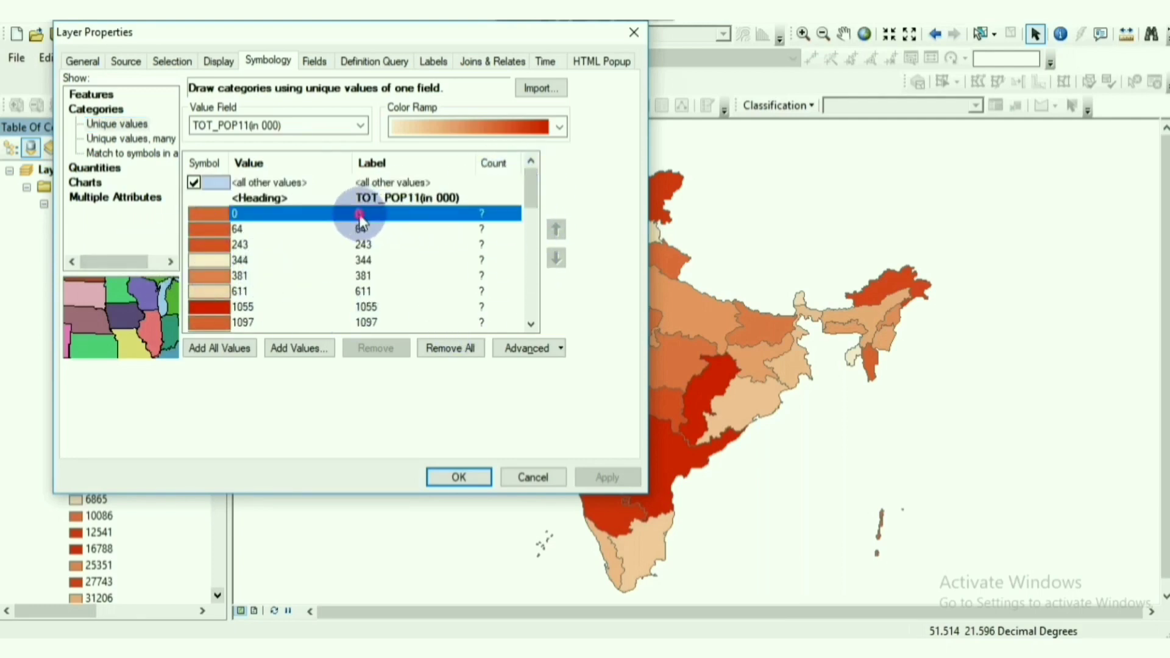
left_click(365, 261)
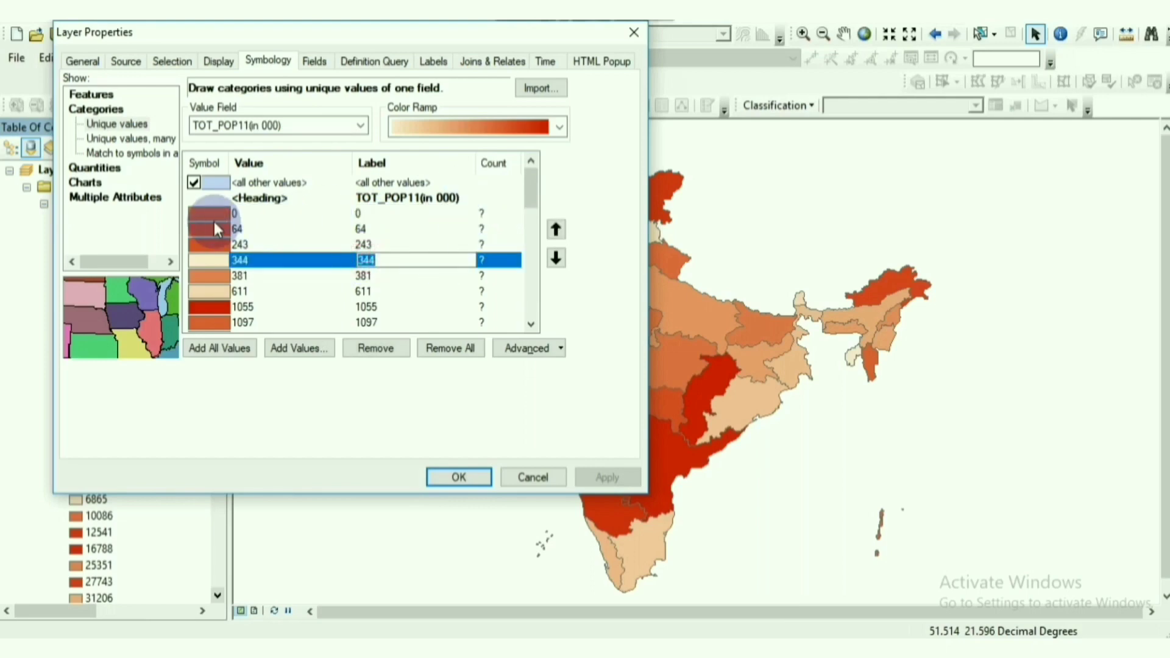
left_click(559, 126)
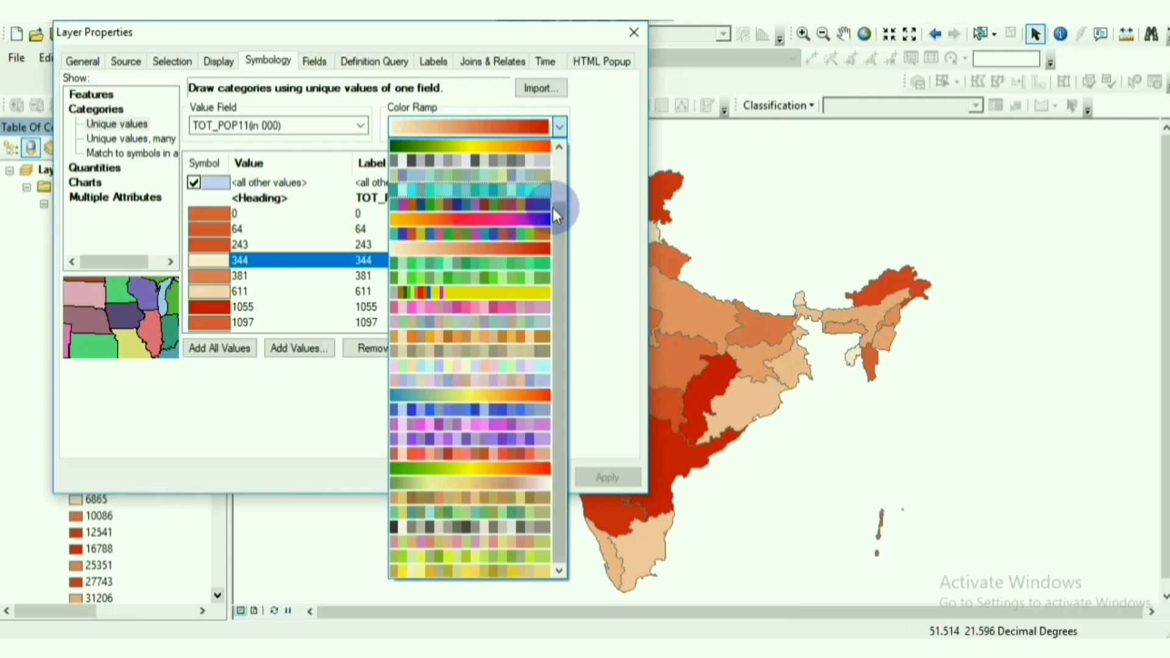
left_click_drag(555, 239, 557, 145)
left_click(409, 191)
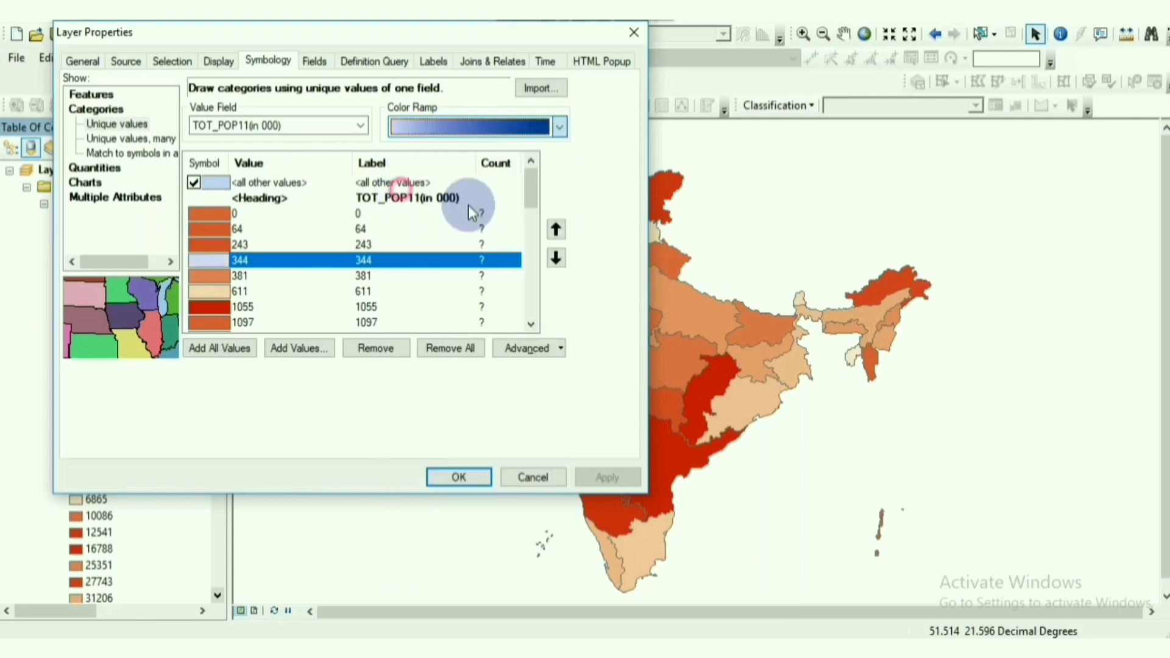
Step: Add all values of the TOT_POP11(in 000) field again with the blue color ramp and apply the symbology to the map
left_click(235, 196)
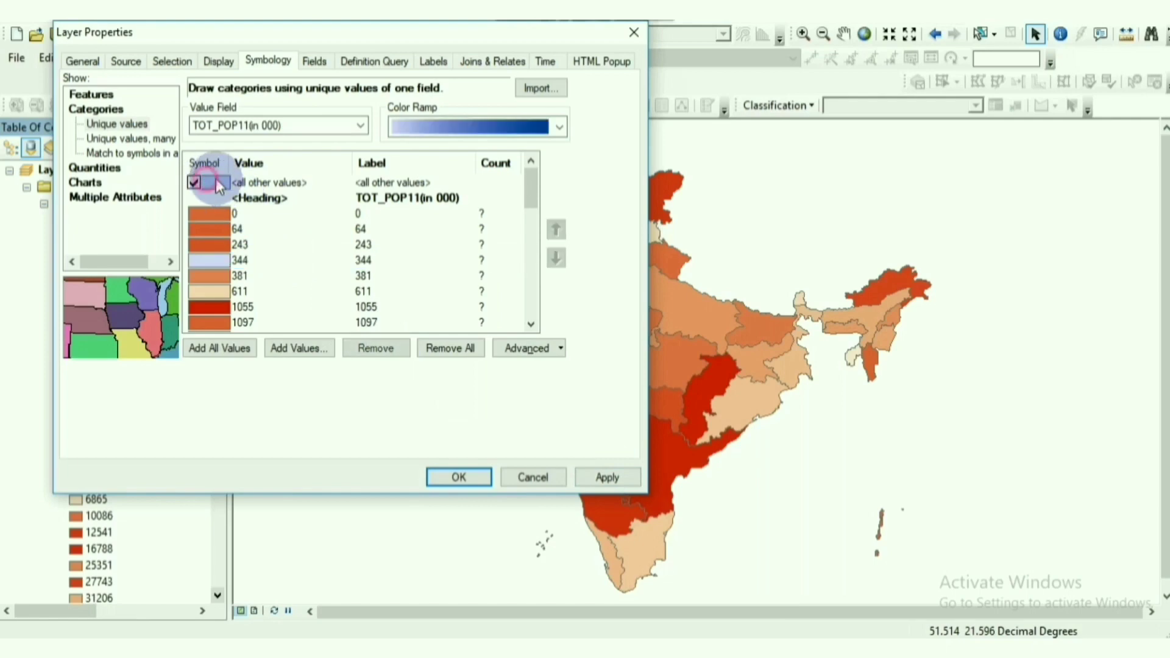
left_click(209, 215)
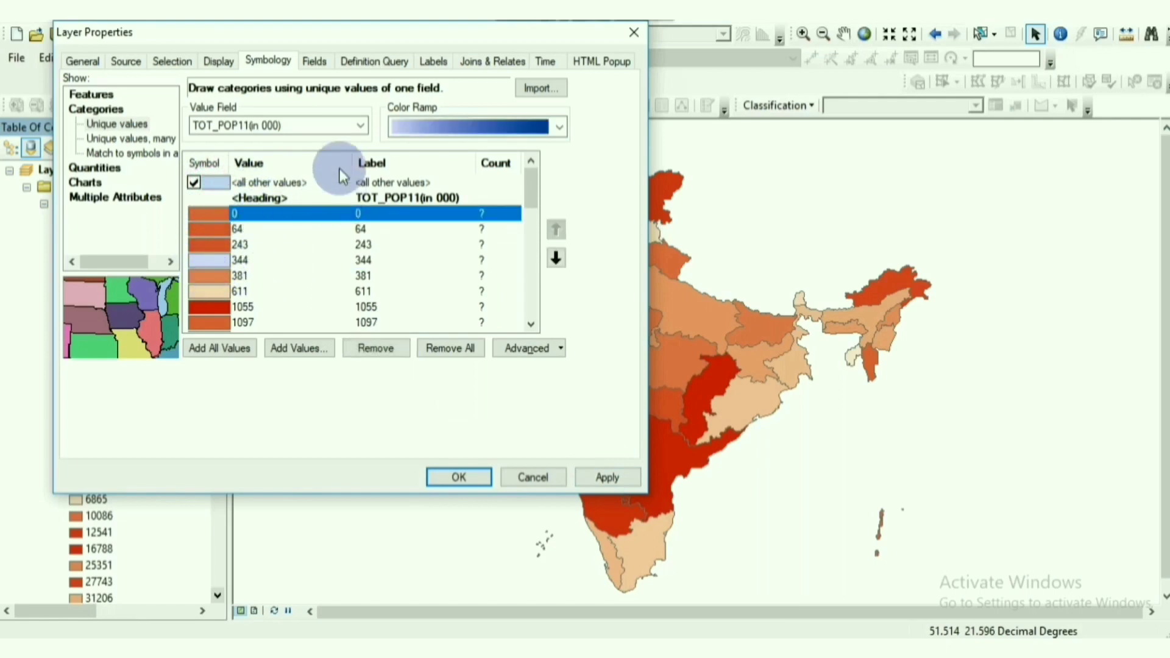
left_click(348, 125)
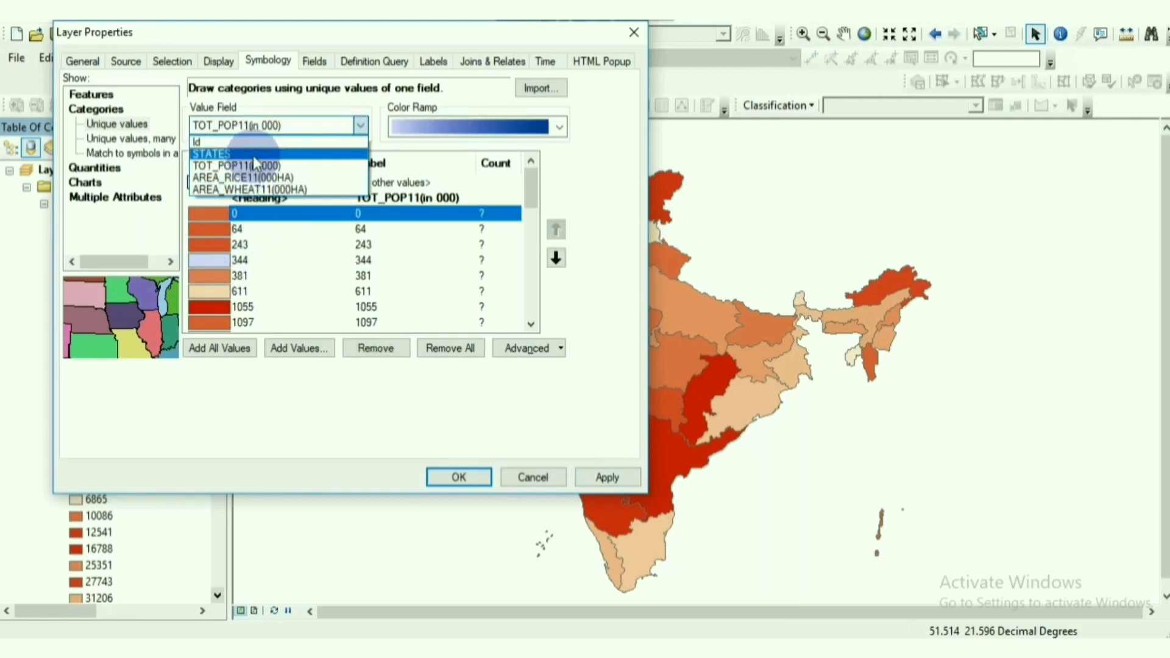
left_click(251, 165)
left_click(221, 348)
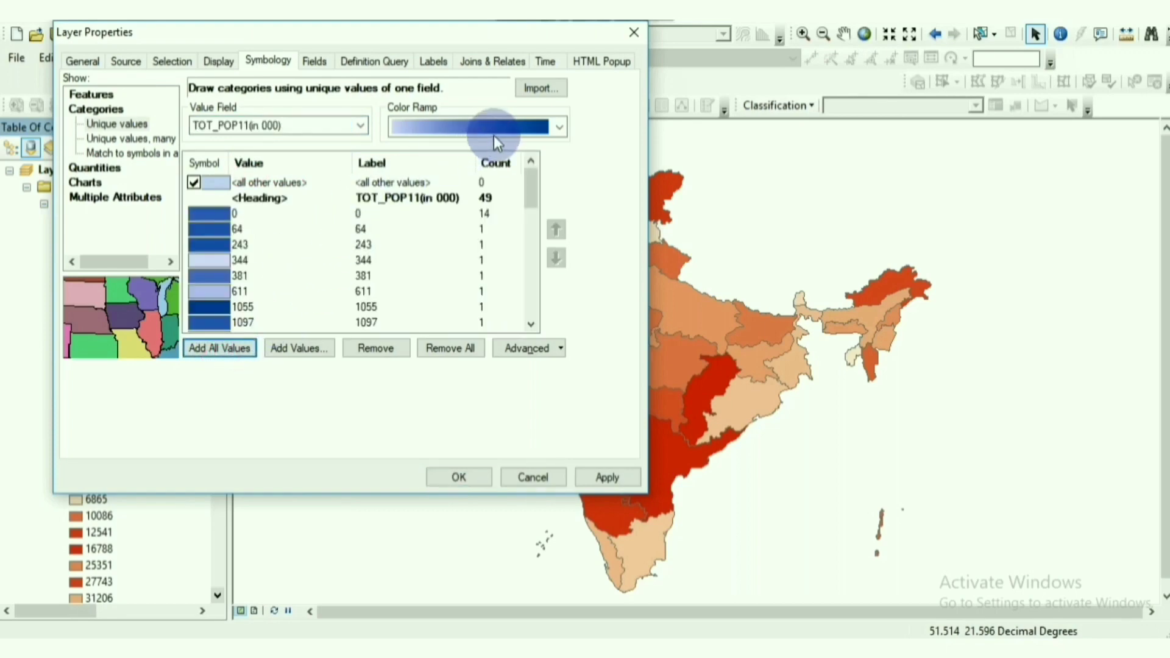
left_click(602, 479)
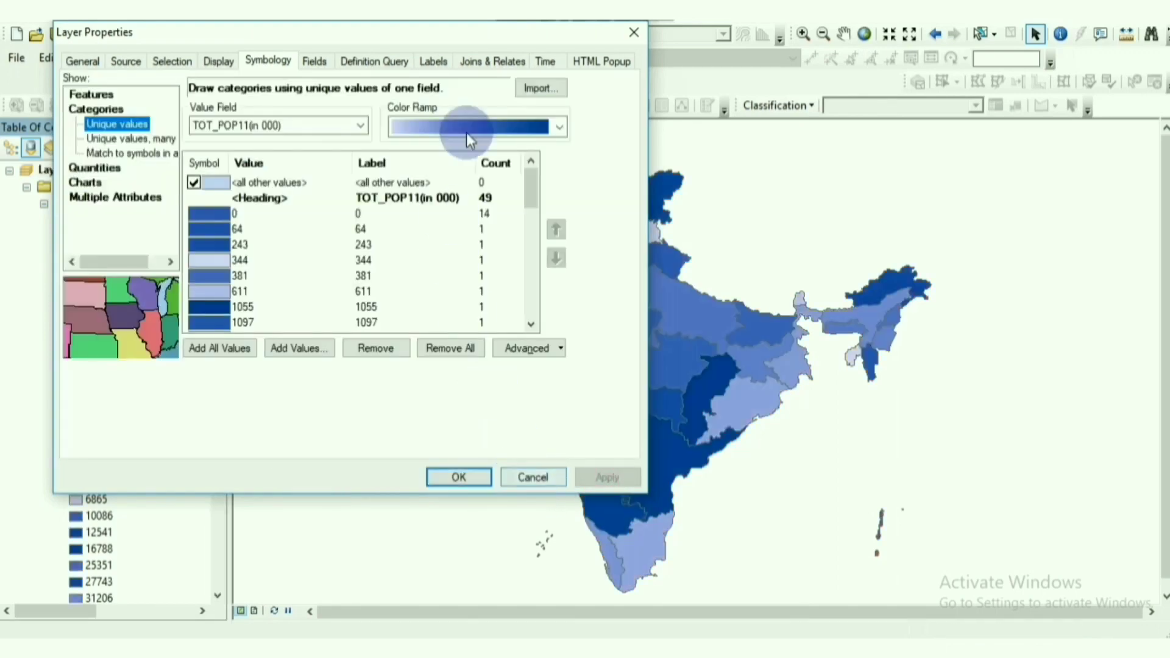
Step: Move the properties dialog off the map, change the population categories to the cream-to-red color ramp, and apply it
mouse_move(517, 32)
left_mouse_down()
mouse_move(288, 79)
mouse_move(499, 27)
left_mouse_up()
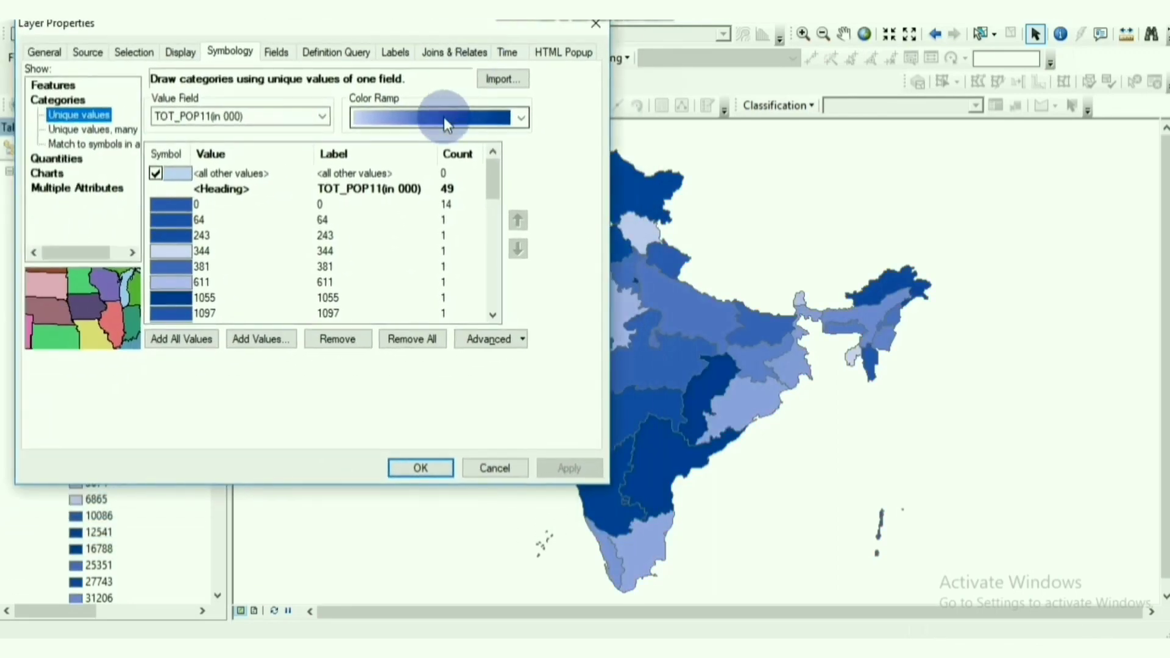
left_click(444, 117)
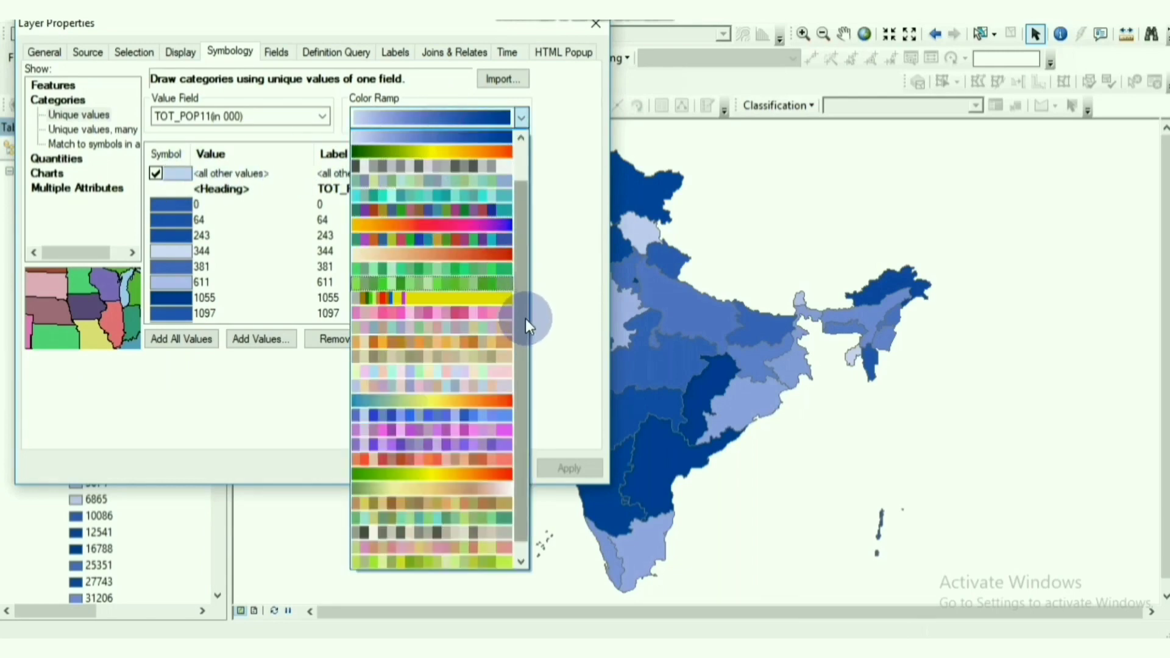
left_click_drag(525, 319, 518, 225)
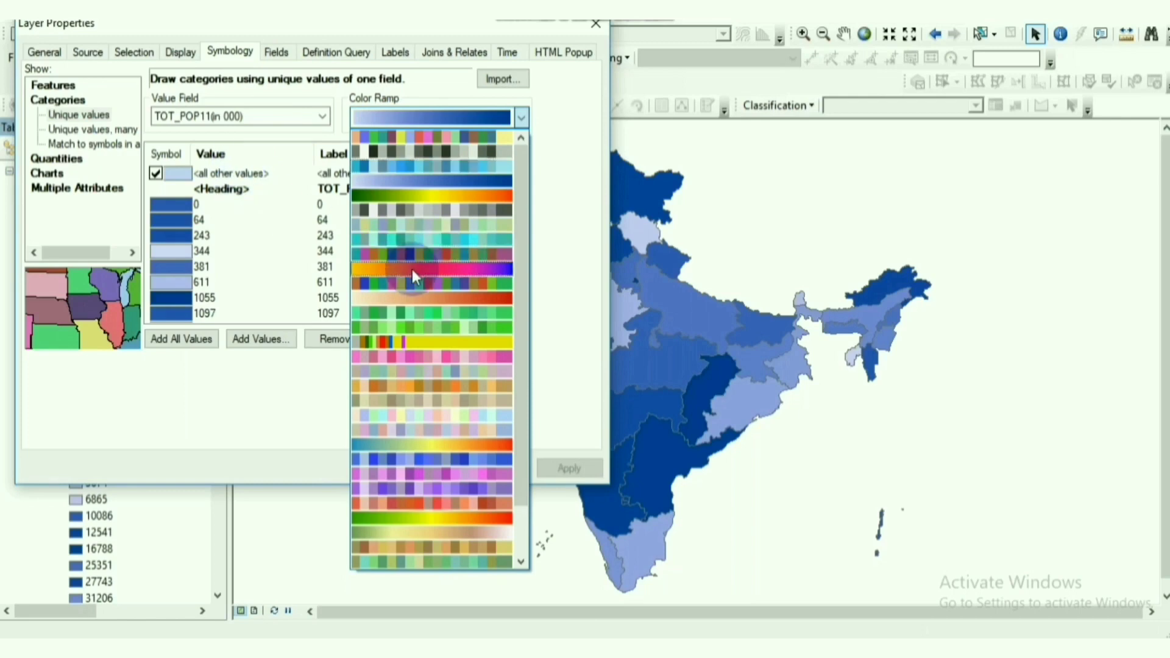
left_click(393, 297)
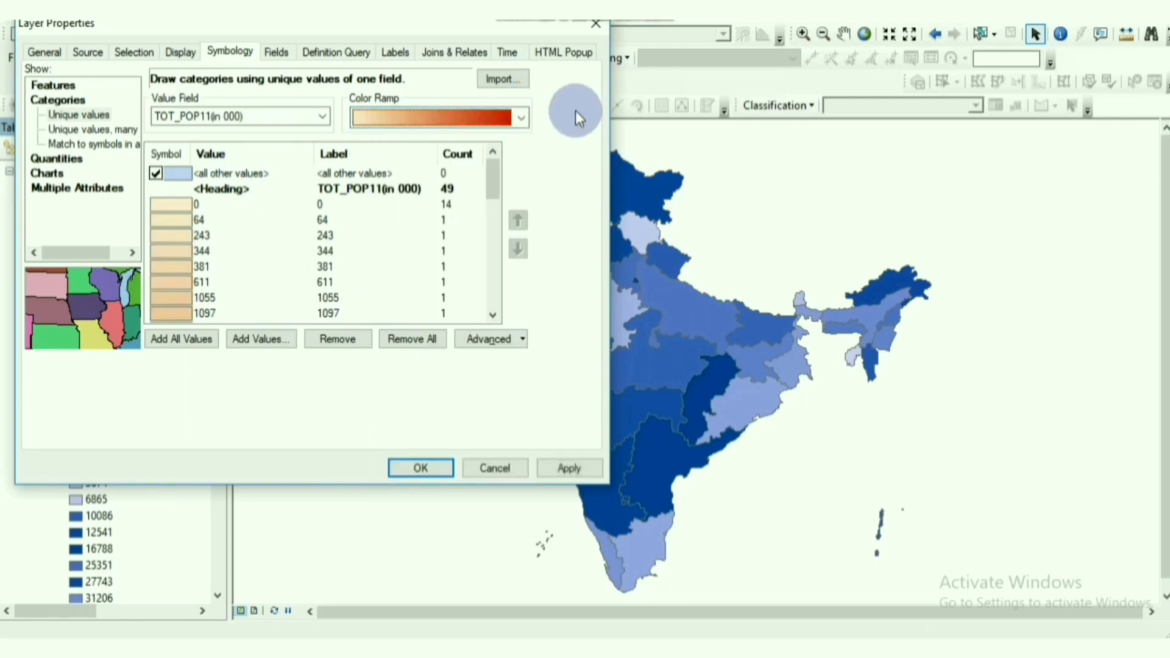
left_click(493, 113)
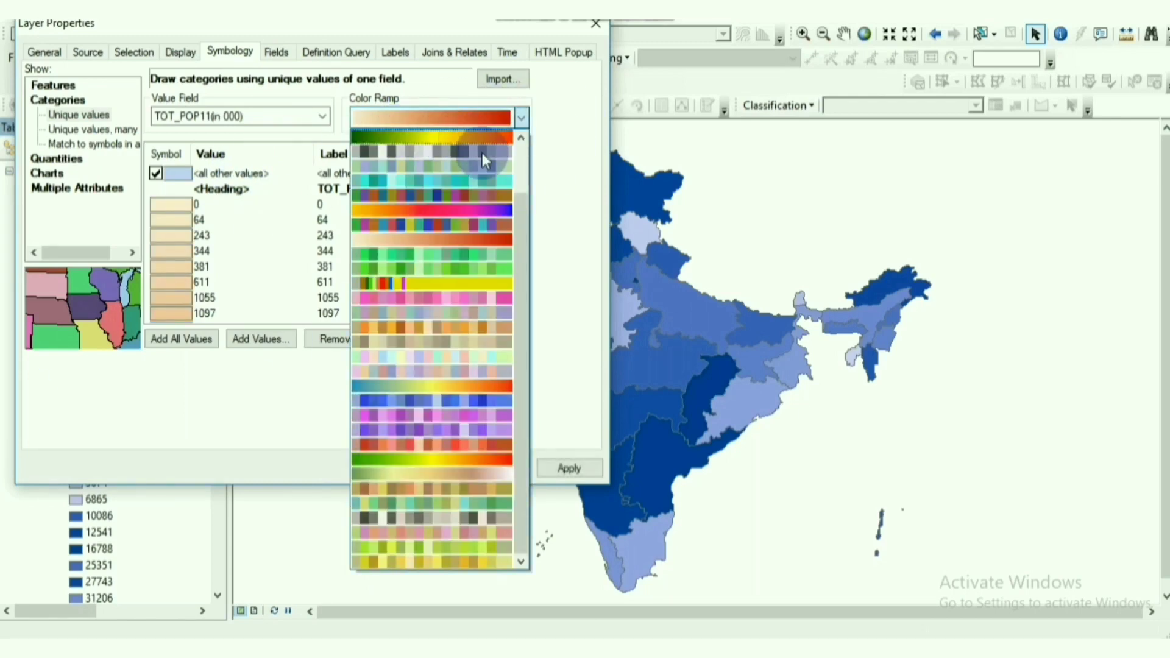
left_click_drag(522, 210, 522, 183)
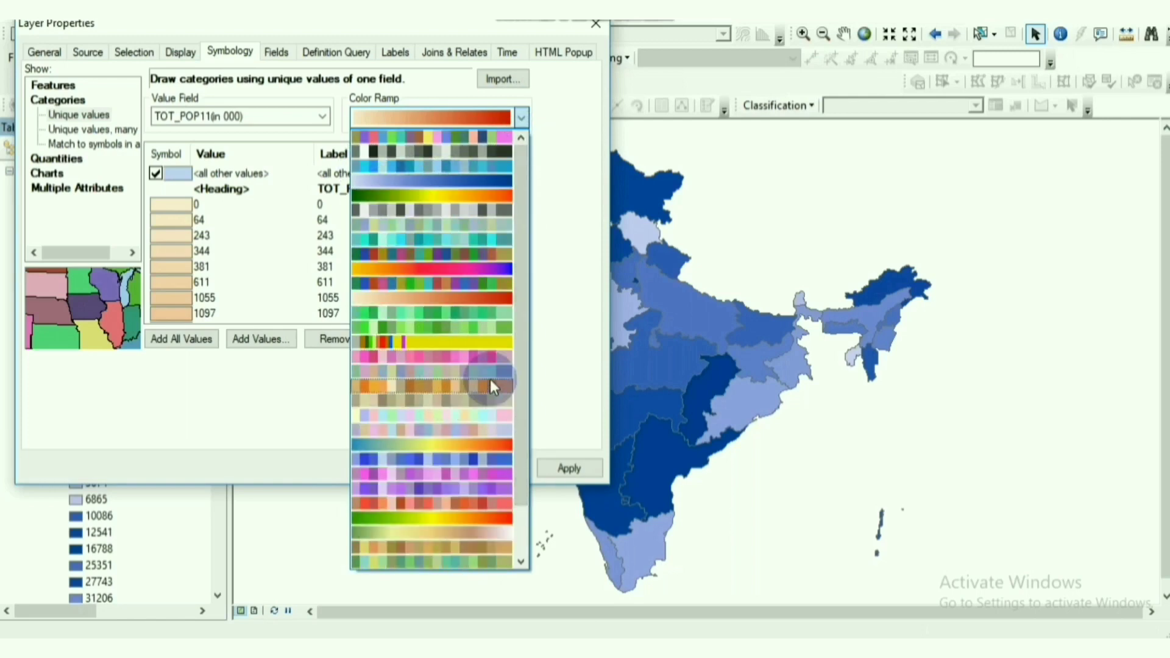
scroll(514, 279, "down", 3)
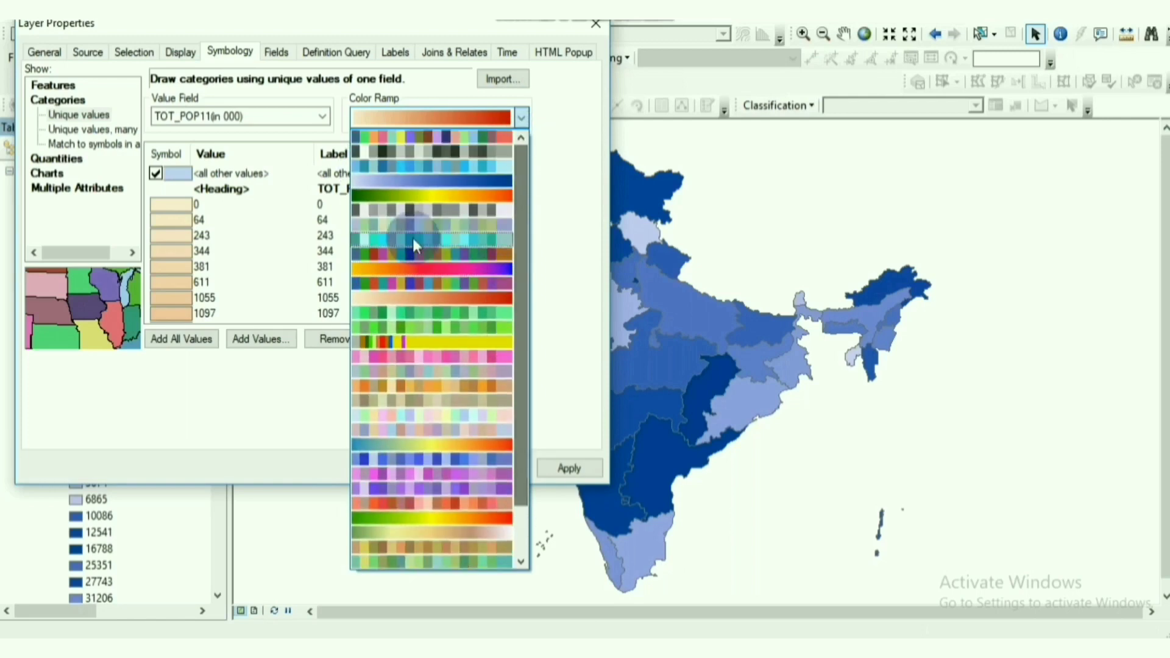
left_click(356, 297)
left_click(557, 466)
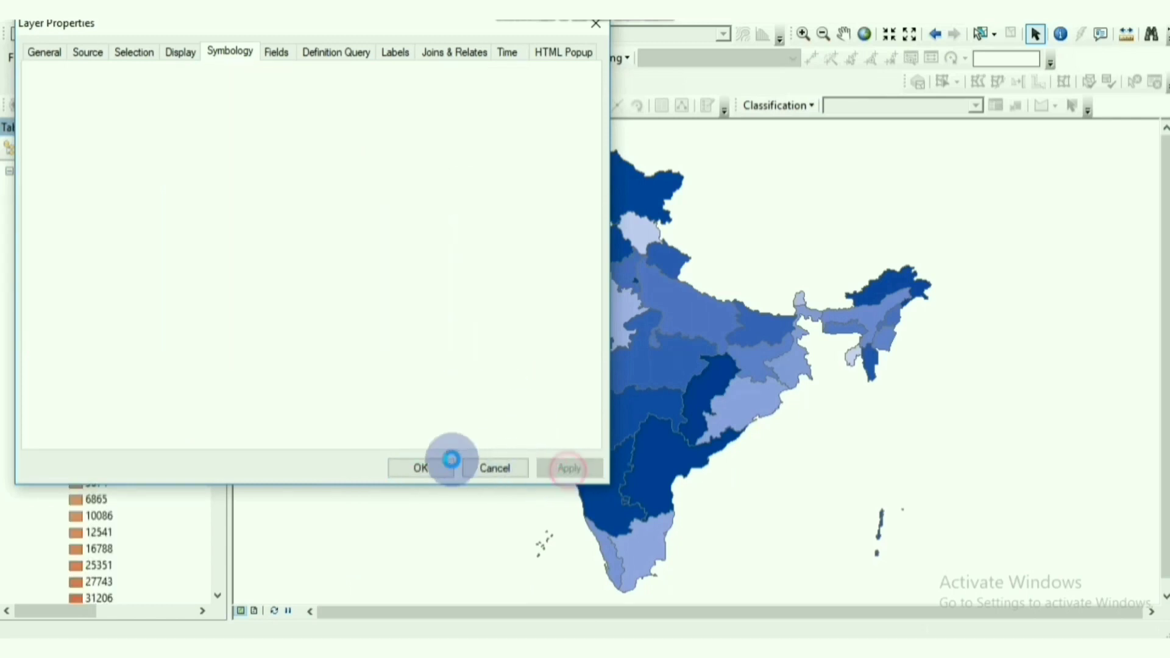
Step: Try a multicolored random color ramp on the population categories and apply it to the map
left_click(451, 119)
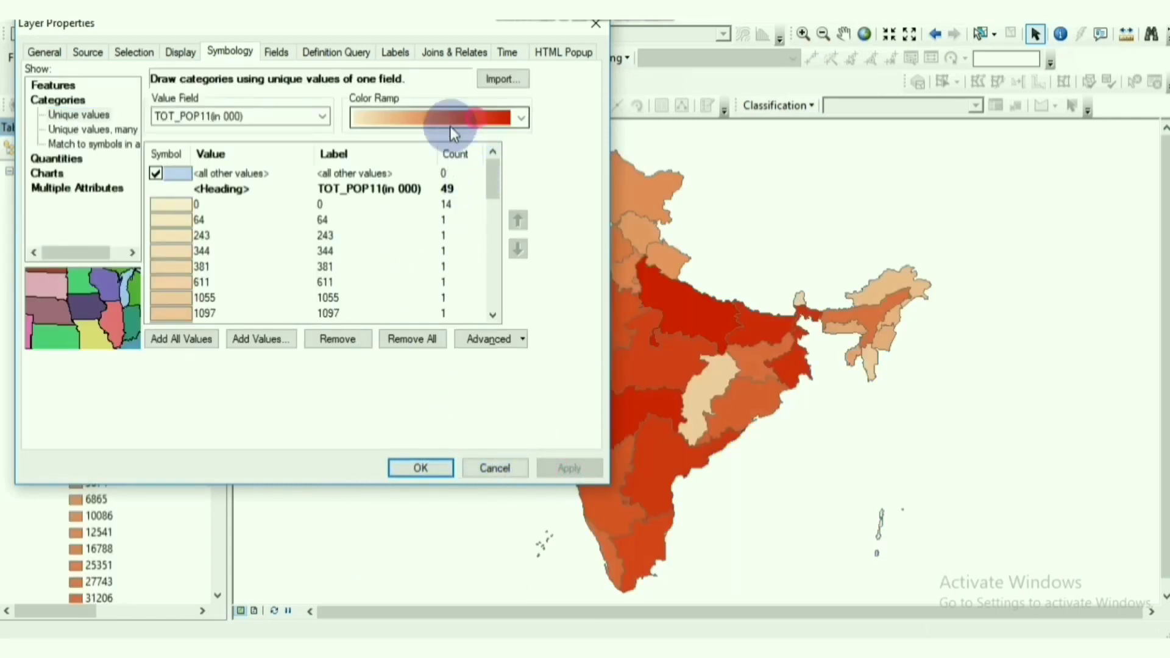
left_click(423, 224)
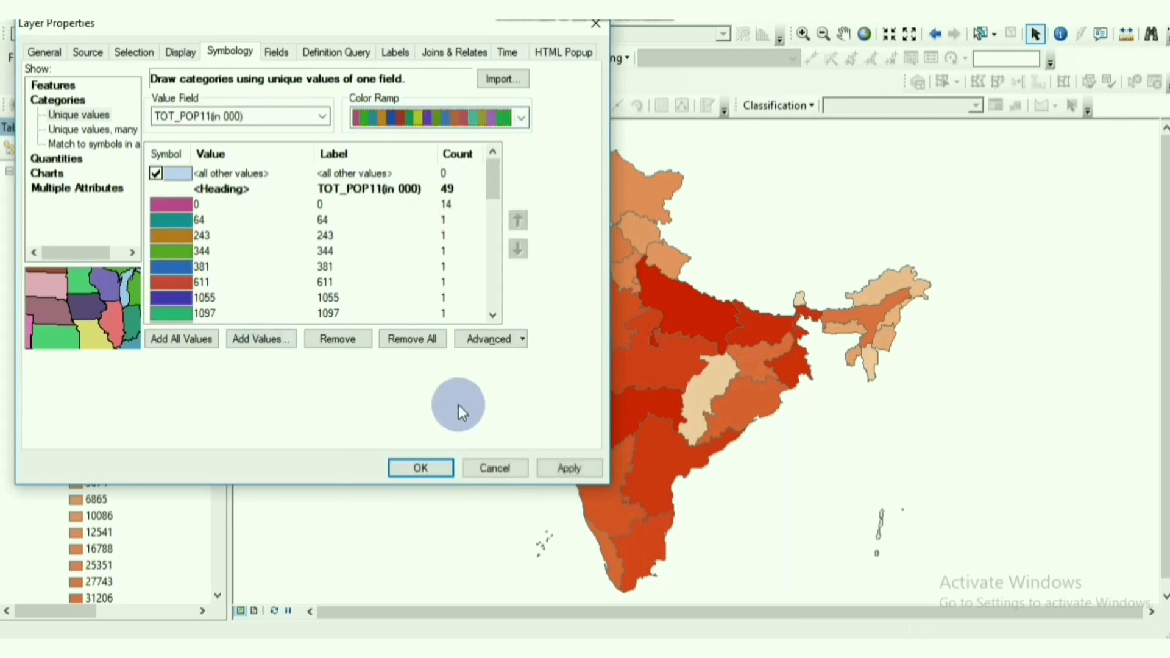
left_click(558, 466)
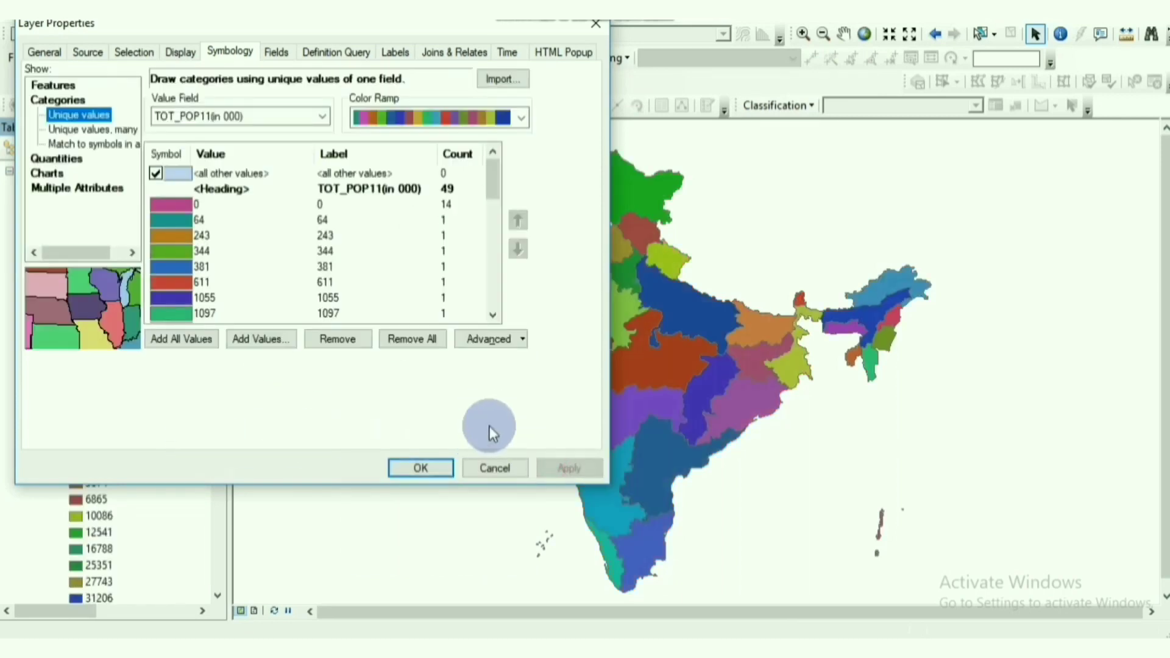
Step: Set the population categories back to the cream-to-red color ramp, apply it, and close the layer properties
left_click(468, 115)
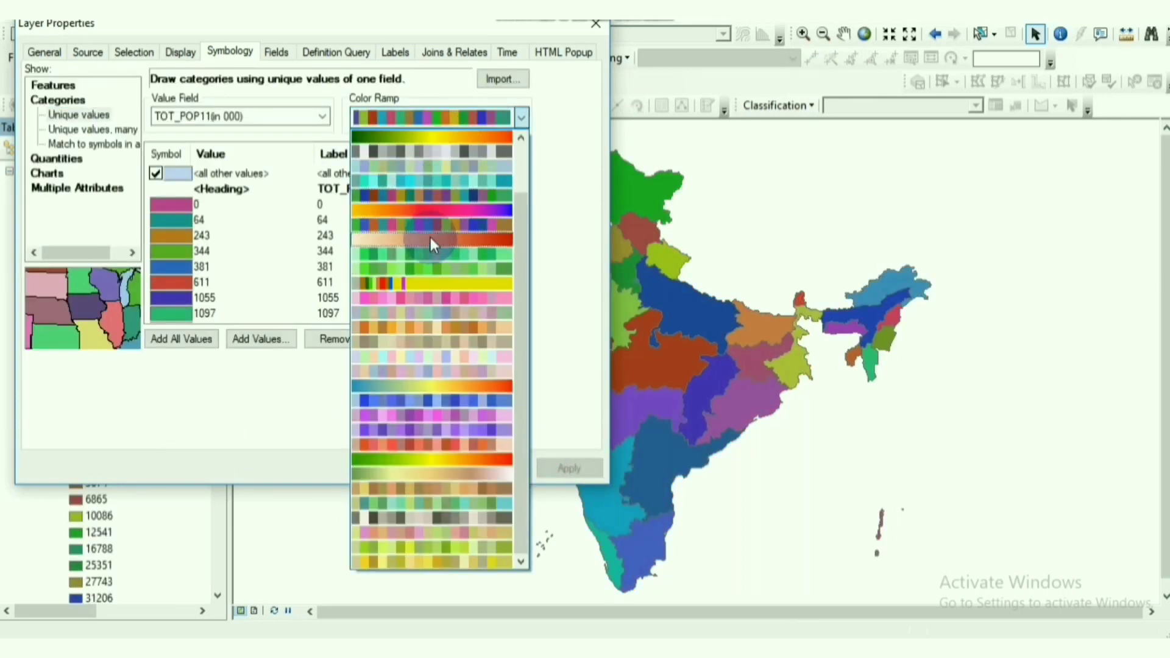
left_click(426, 238)
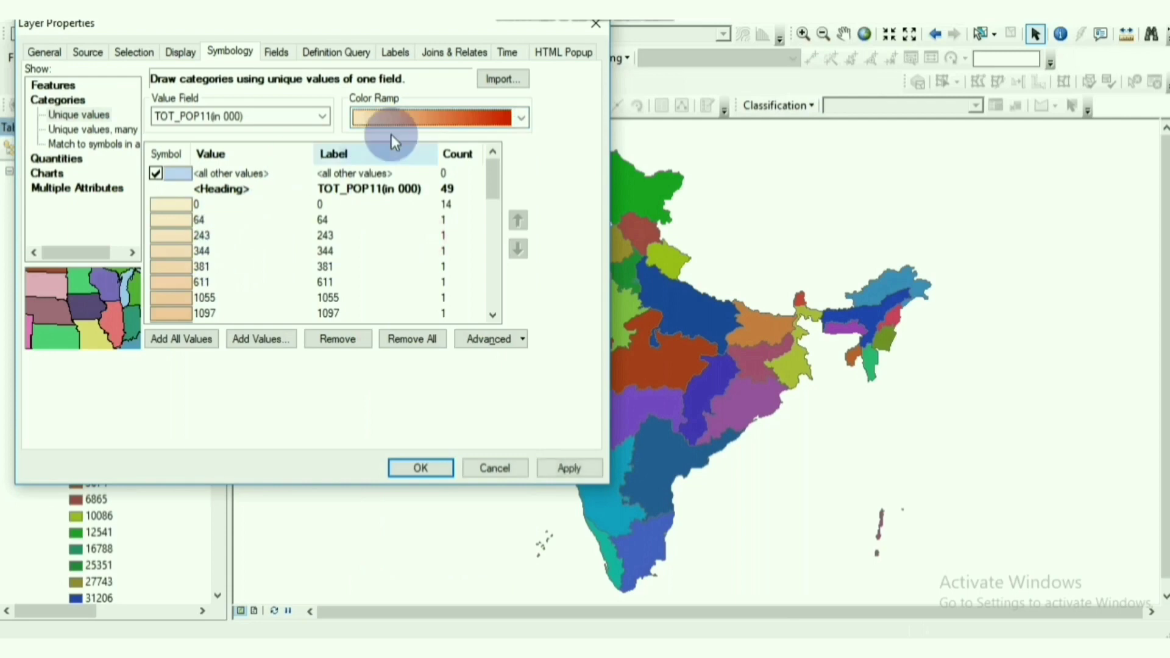
left_click(586, 470)
left_click(396, 470)
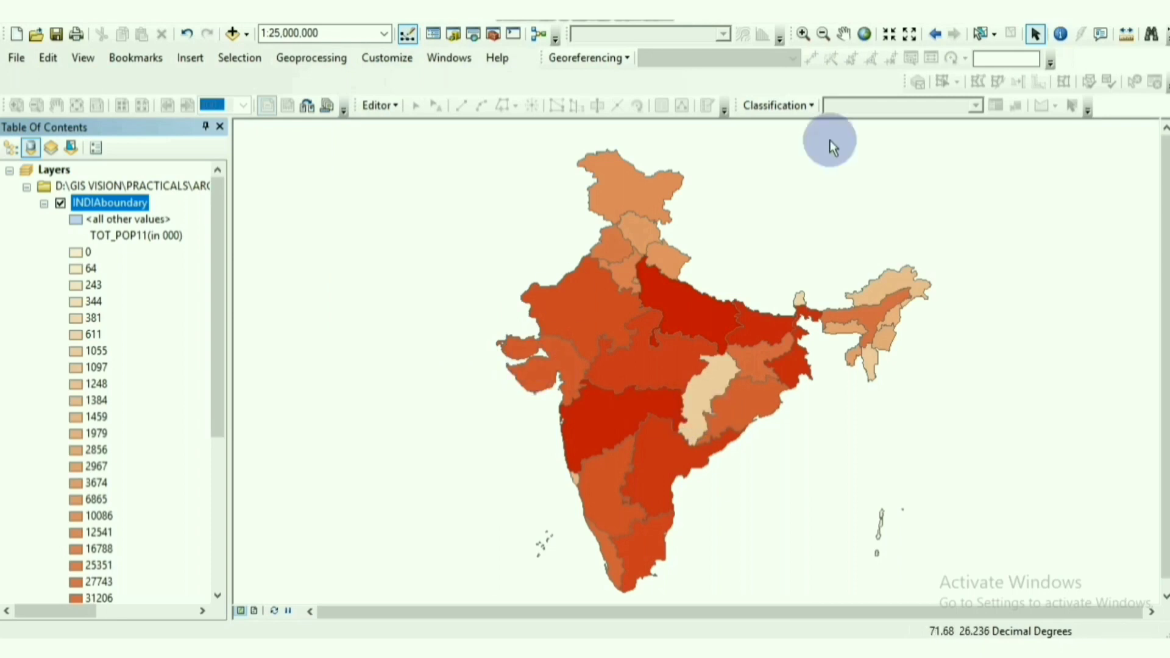
Step: Reopen the INDIAboundary layer's symbology properties and move the dialog to uncover part of the map
left_click(201, 301)
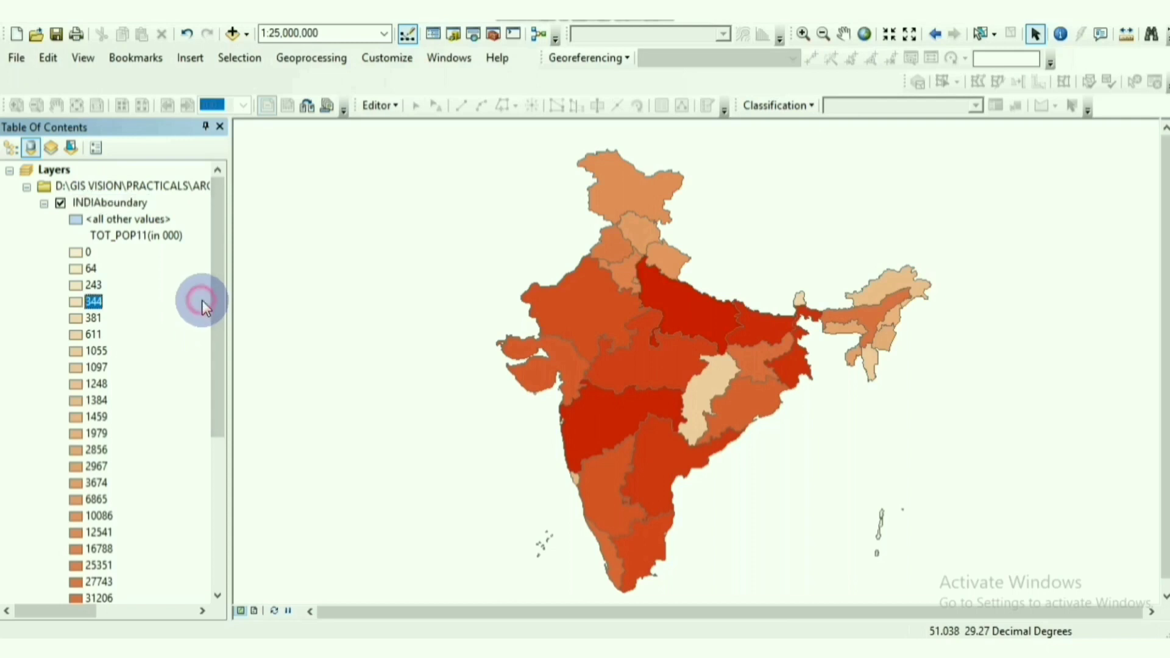
right_click(131, 203)
left_click(287, 582)
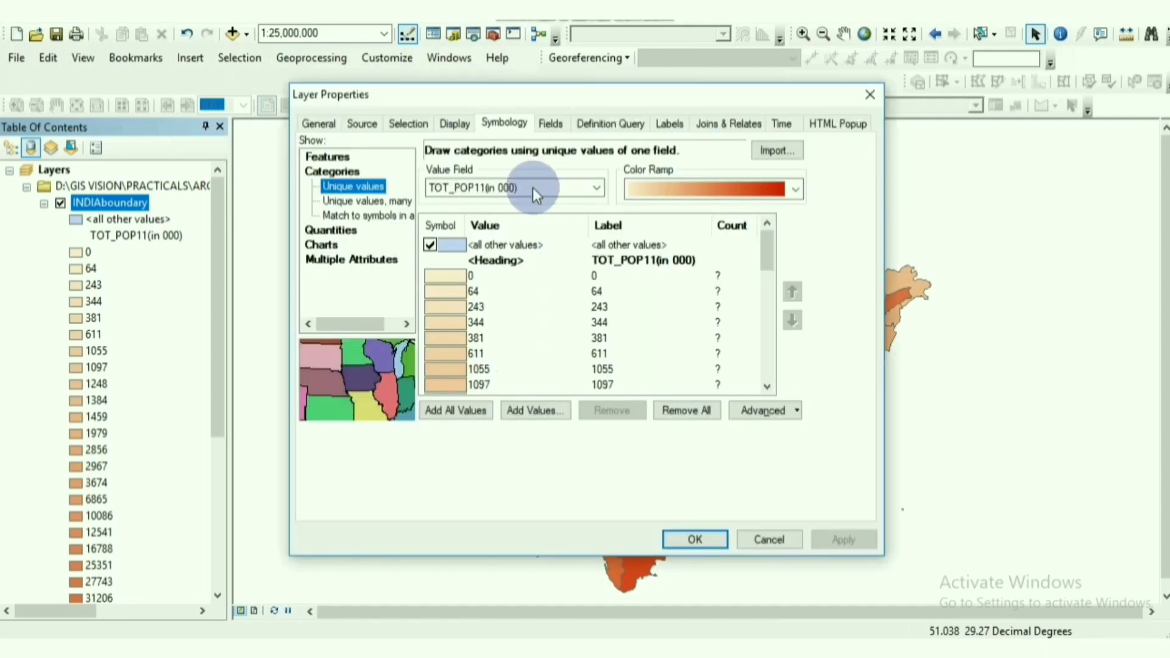
left_click_drag(626, 101, 437, 75)
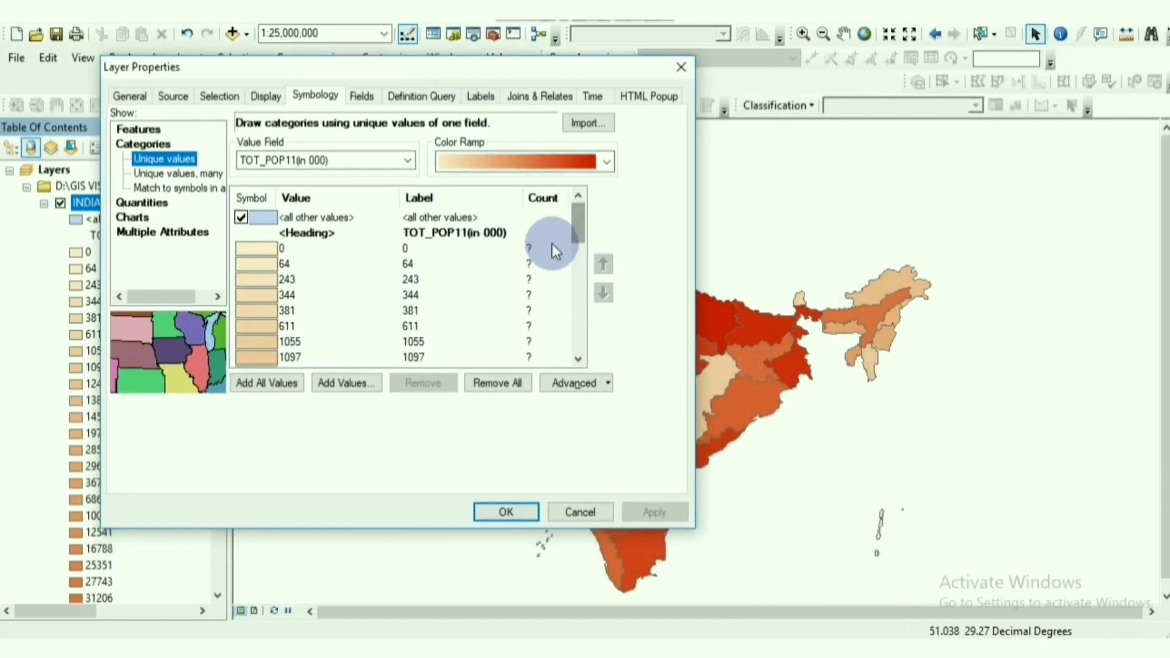
mouse_move(579, 245)
left_mouse_down()
mouse_move(575, 343)
mouse_move(577, 231)
left_mouse_up()
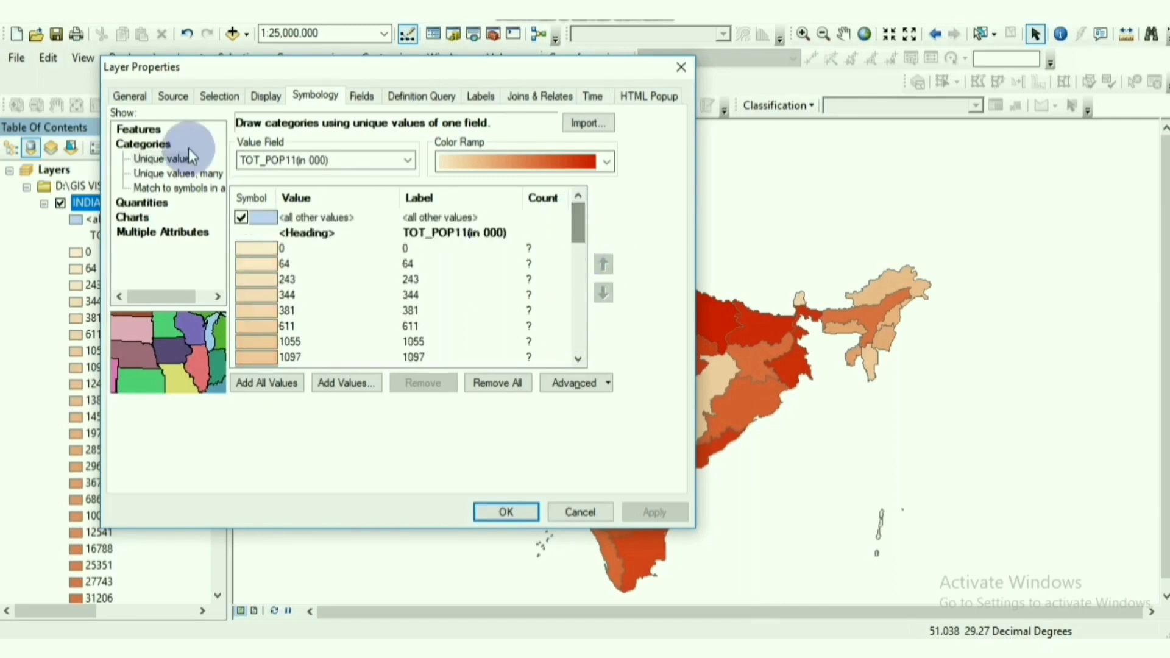
Step: Switch the symbology to Quantities with graduated colors, using TOT_POP11(in 000) as the value field
left_click(140, 202)
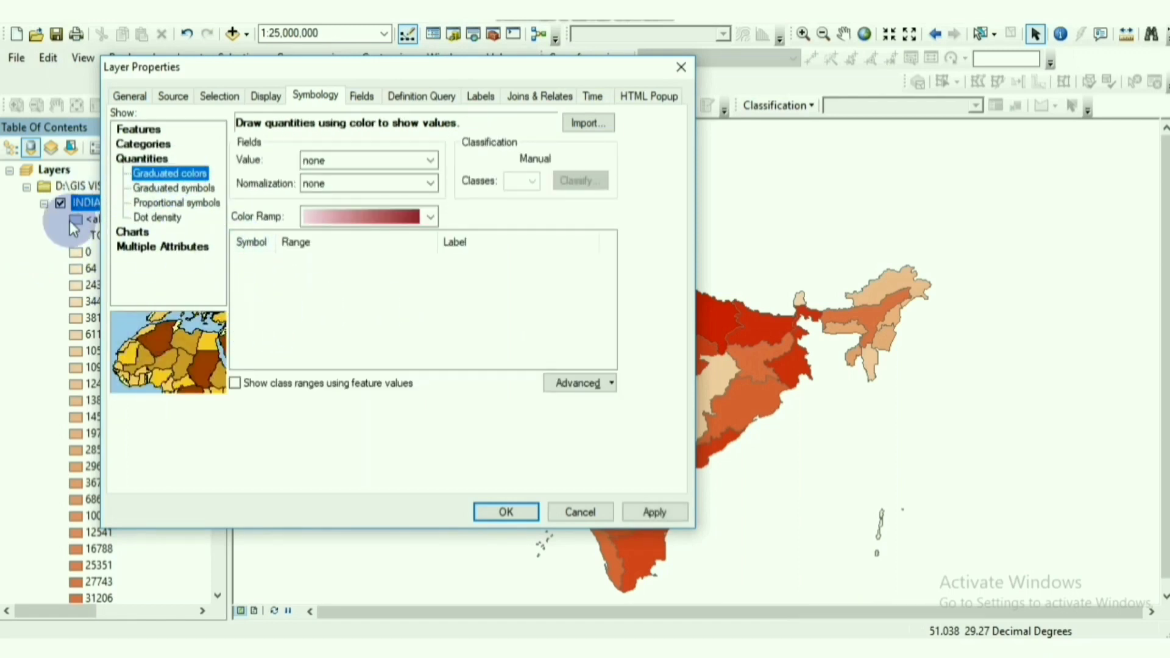
left_click(428, 160)
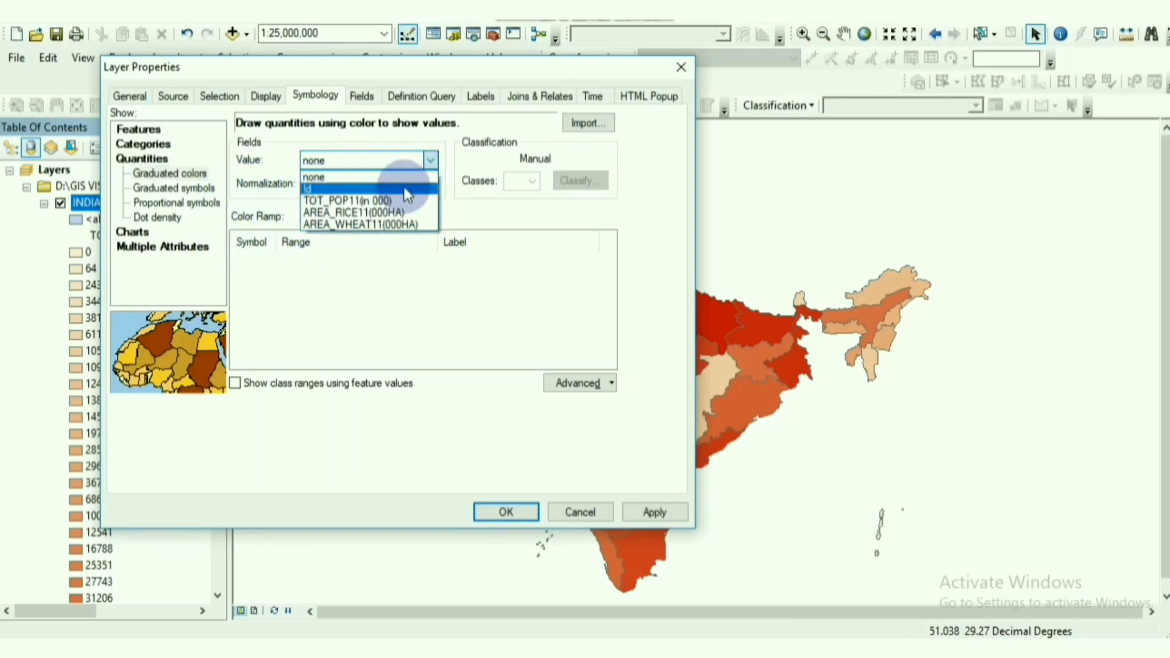
left_click(375, 200)
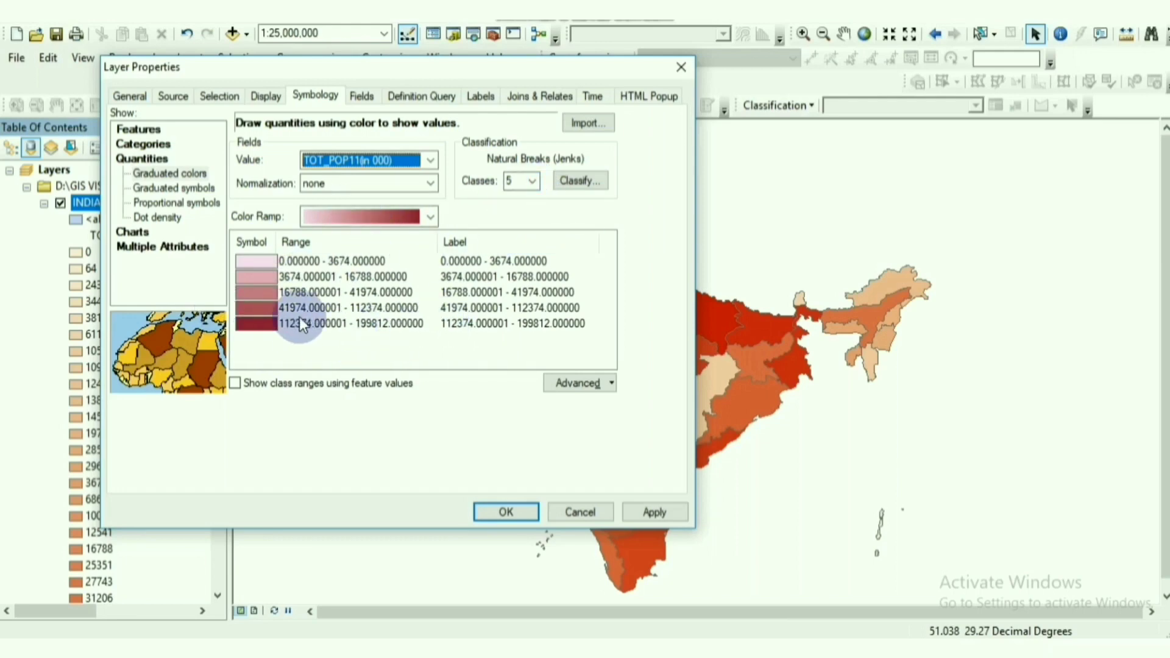
left_click(528, 186)
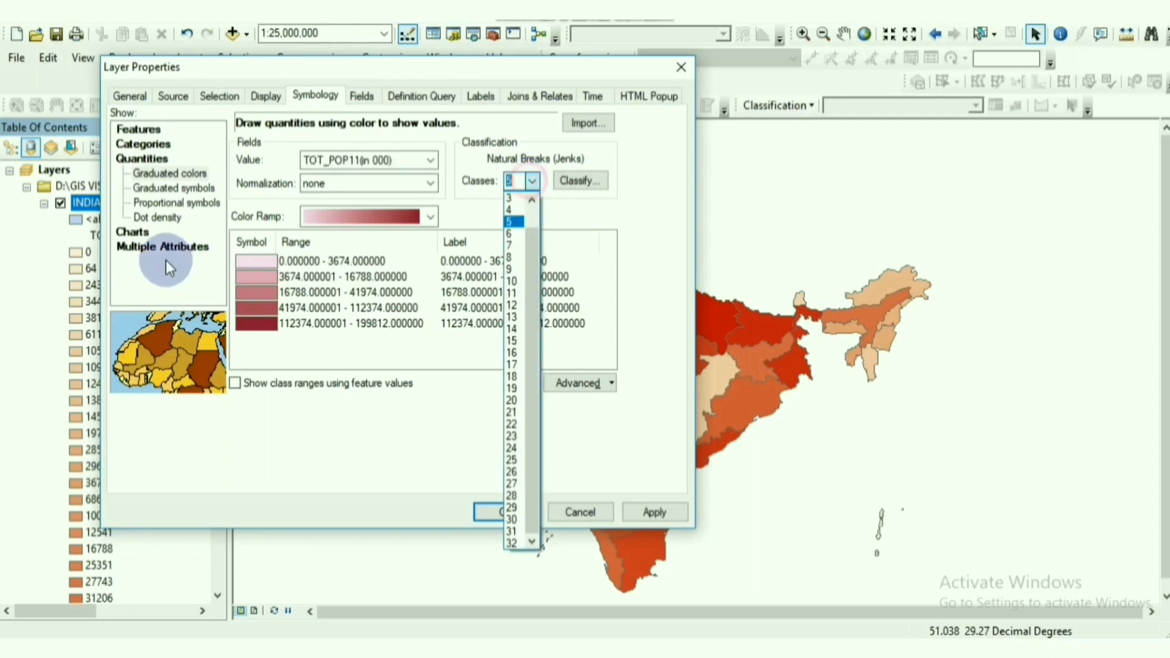
left_click_drag(532, 259, 532, 241)
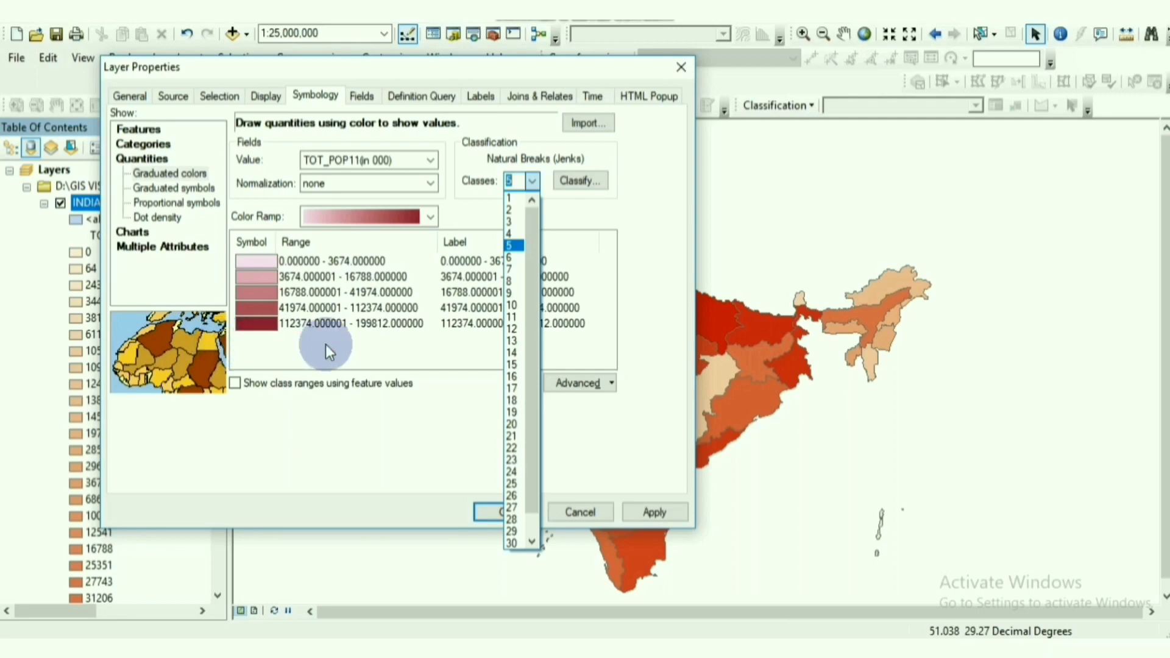
left_click(349, 345)
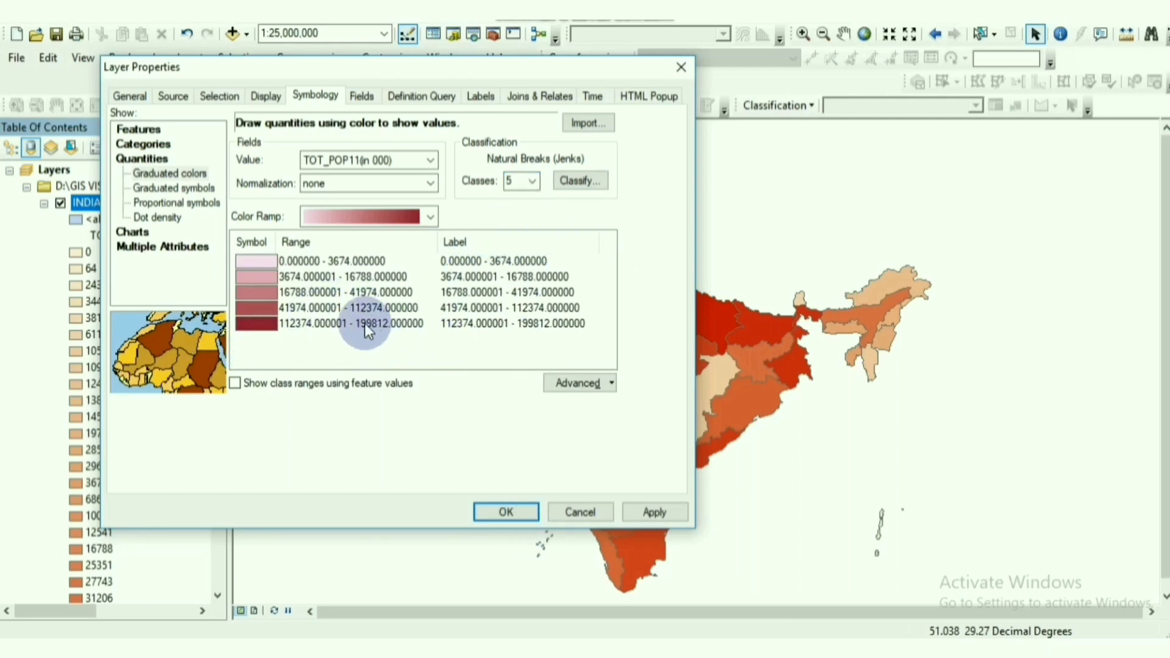
Step: Open the classification settings for the graduated colors and try the Equal Interval method
left_click(579, 183)
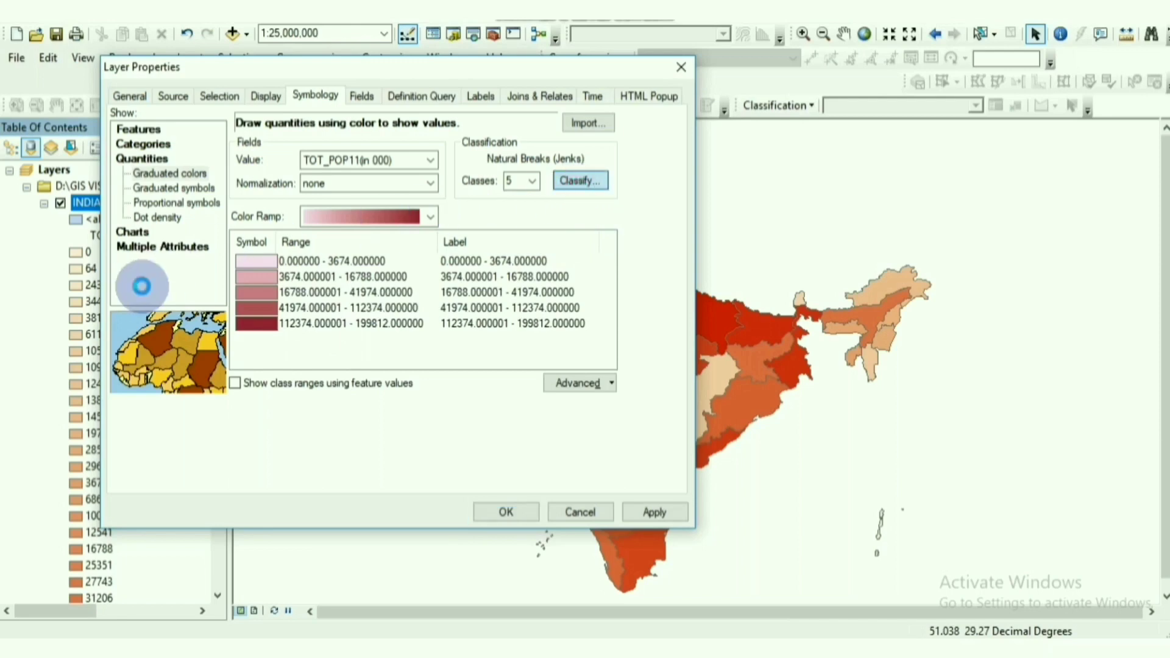
left_click(232, 122)
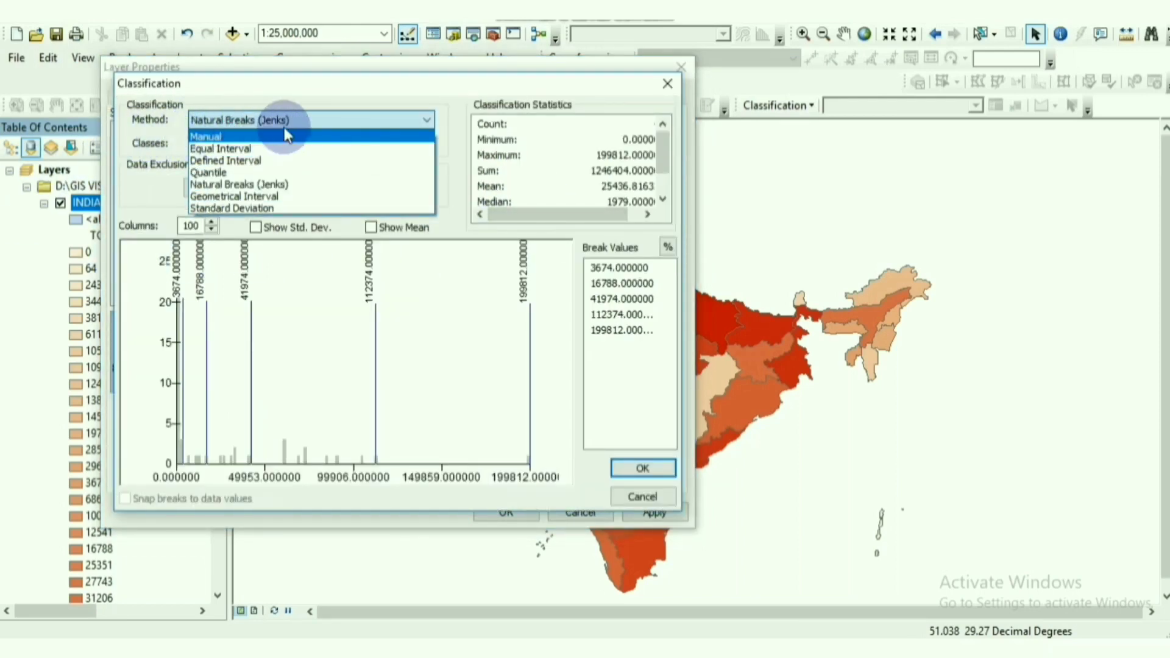
left_click(302, 120)
left_click(210, 122)
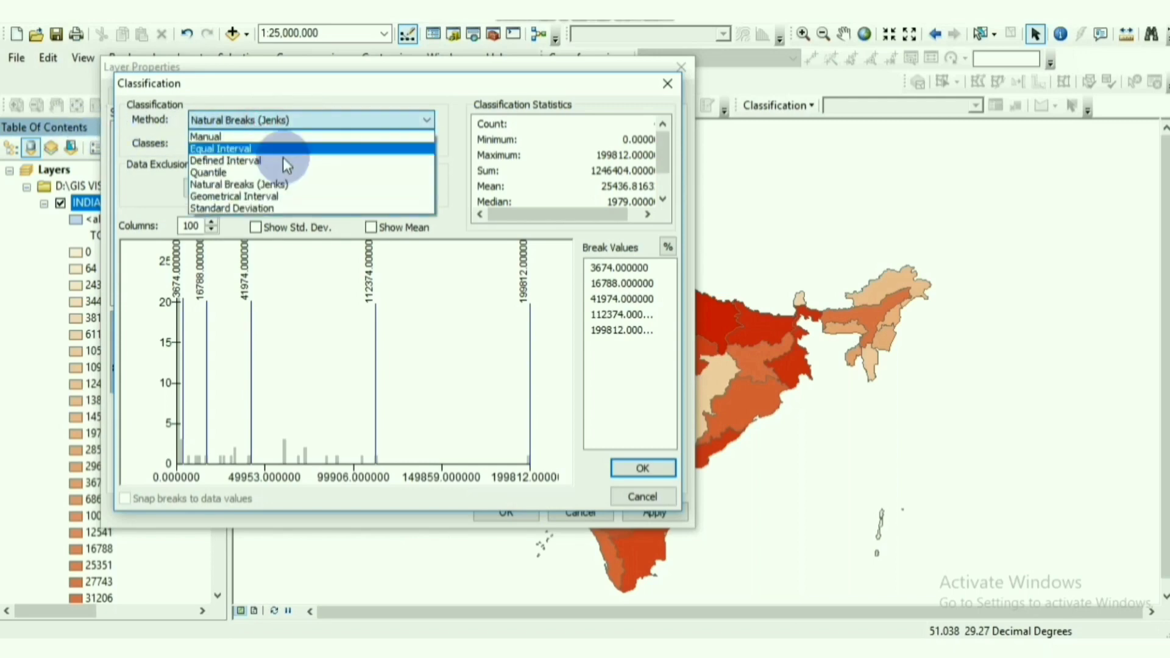
left_click(241, 149)
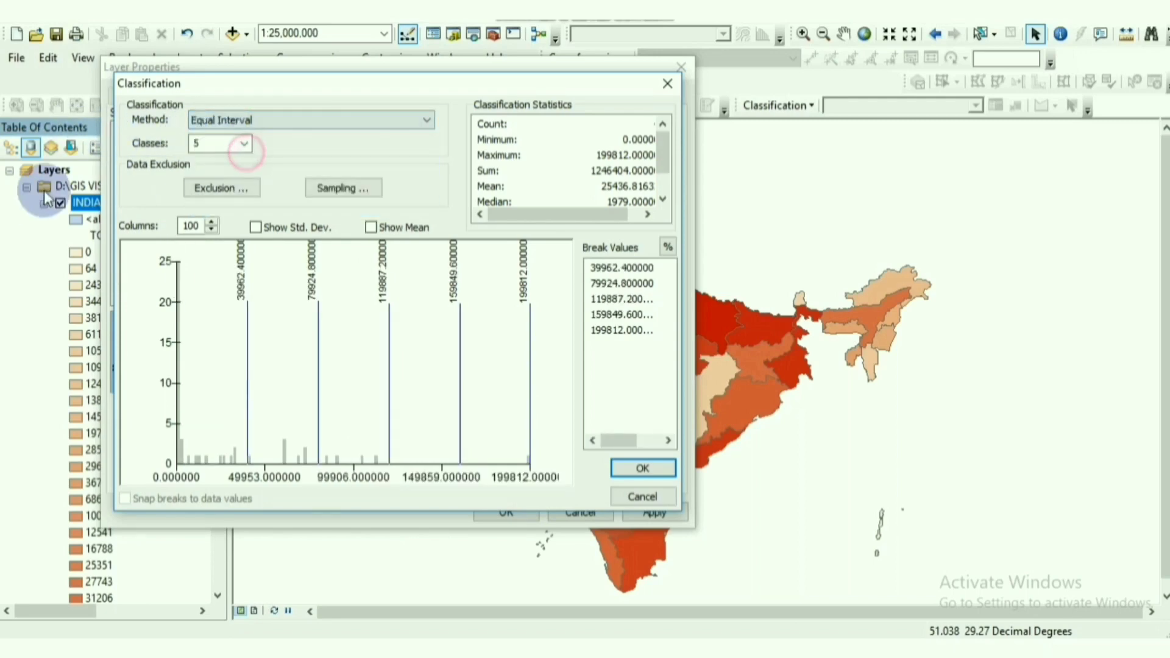
Step: Set the classification method to Natural Breaks (Jenks), accept it, and apply the graduated colors to the map
left_click(307, 120)
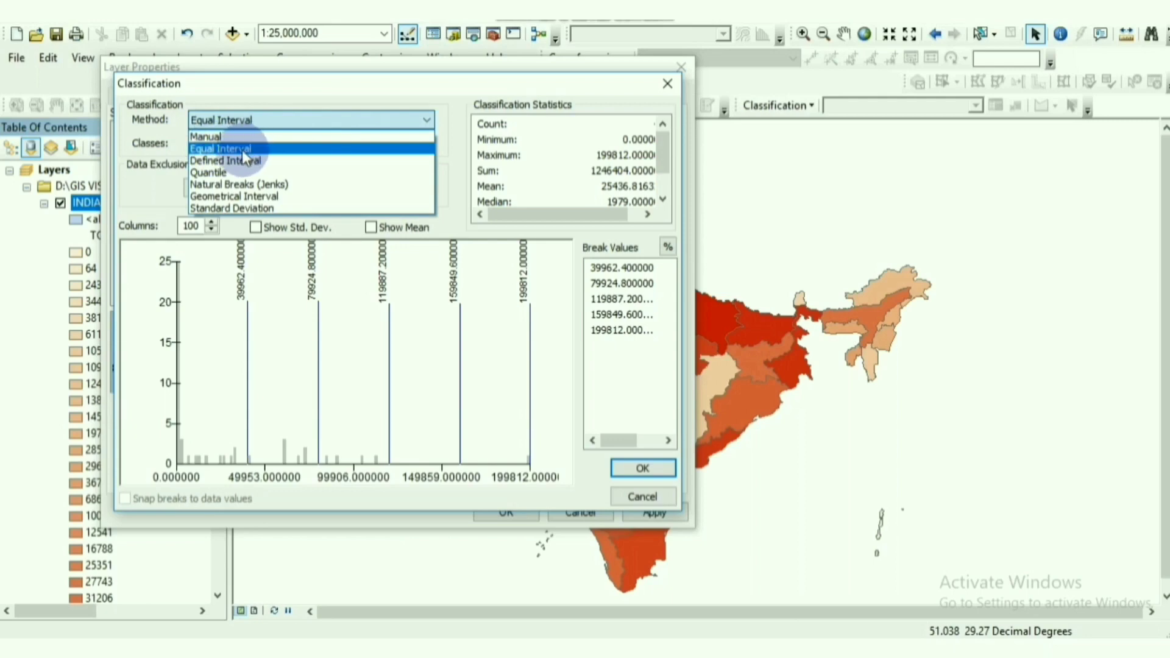
left_click(207, 184)
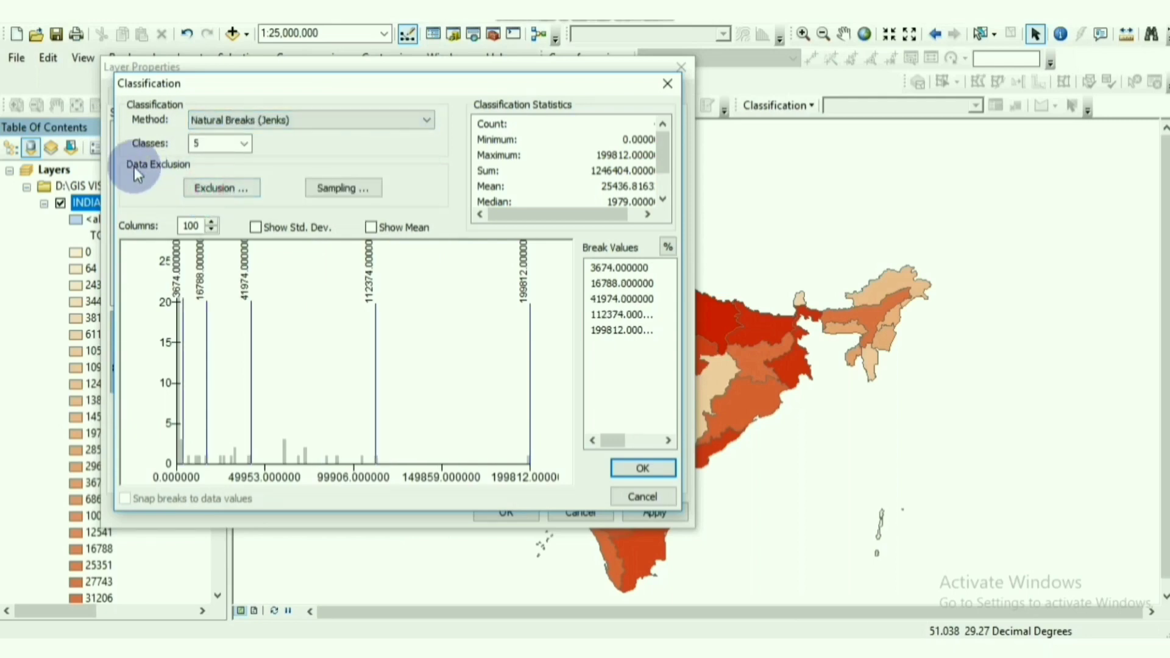
left_click(642, 469)
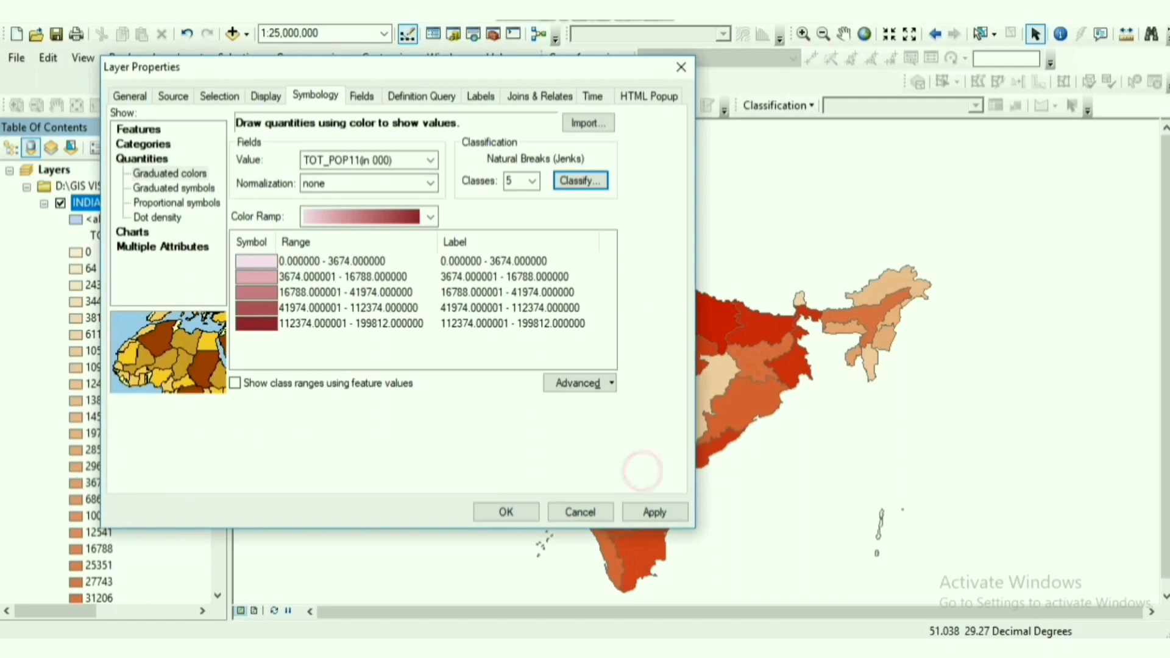
left_click(649, 512)
Step: Move the layer properties aside and set the lowest class's (0 - 3674) outline color to black
left_click_drag(463, 74, 606, 100)
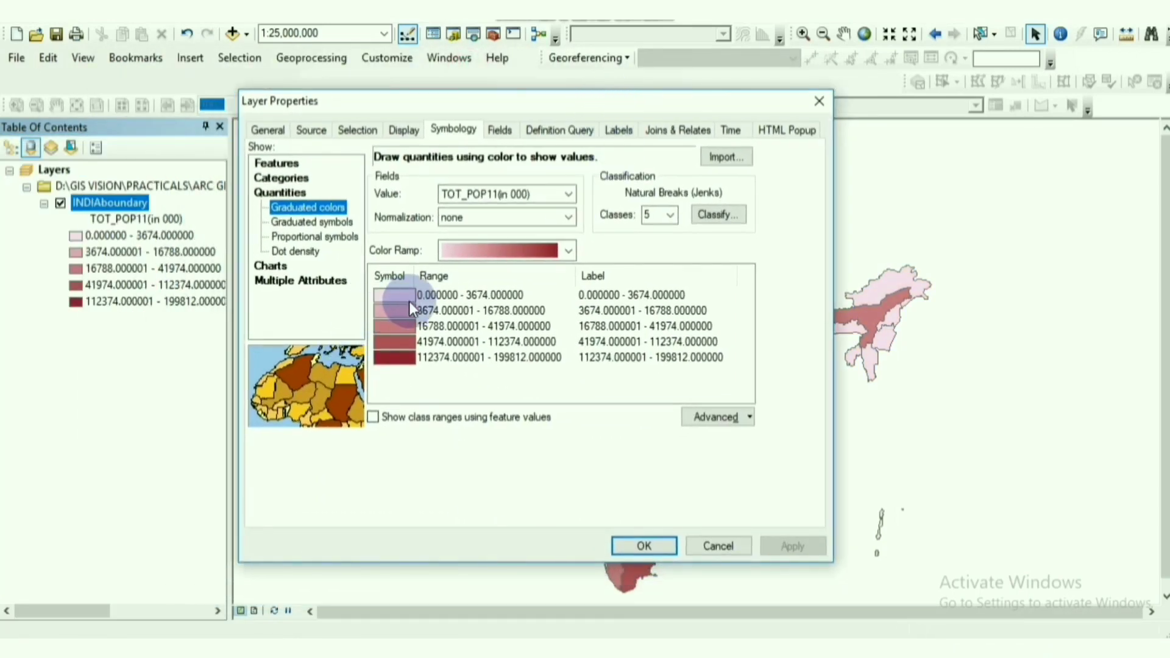
double_click(411, 295)
left_click(762, 311)
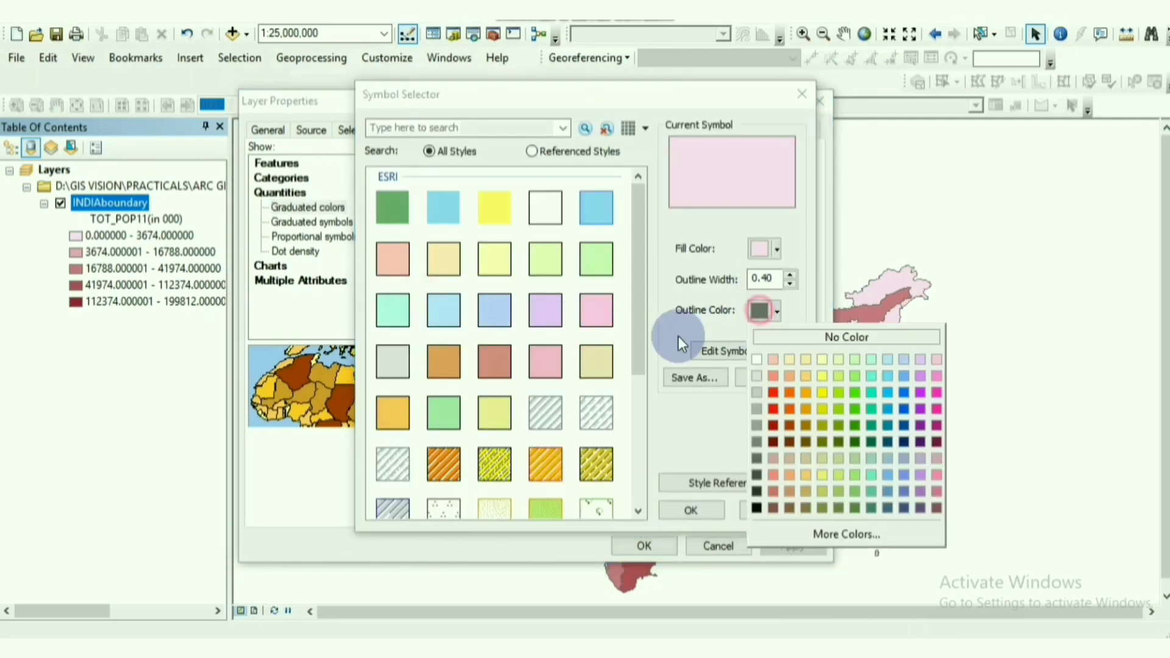
left_click(757, 507)
left_click(690, 510)
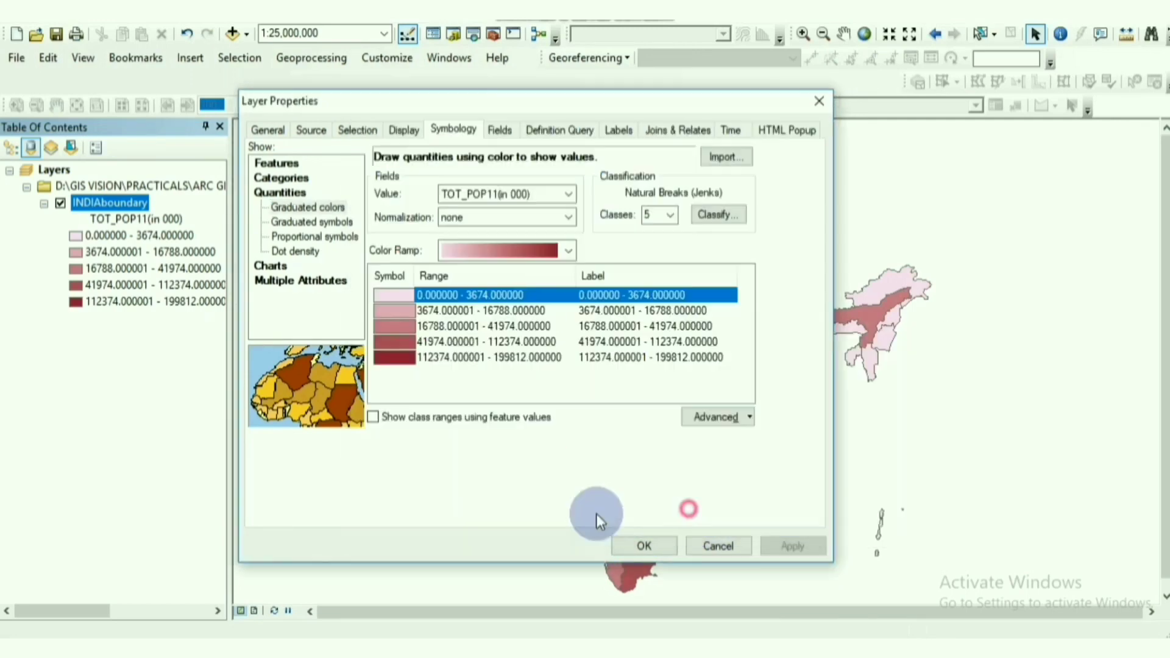
Step: Set the outline color of the 3674.000001 - 16788 class symbol to black
left_click(404, 313)
double_click(404, 313)
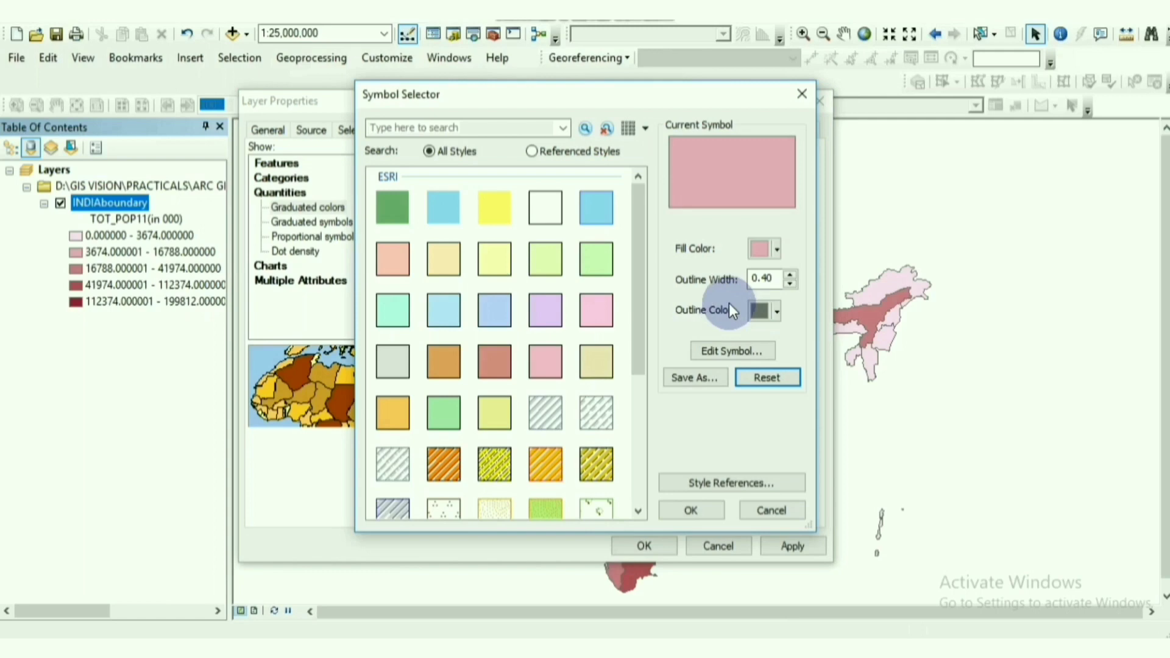
left_click(762, 311)
left_click(755, 518)
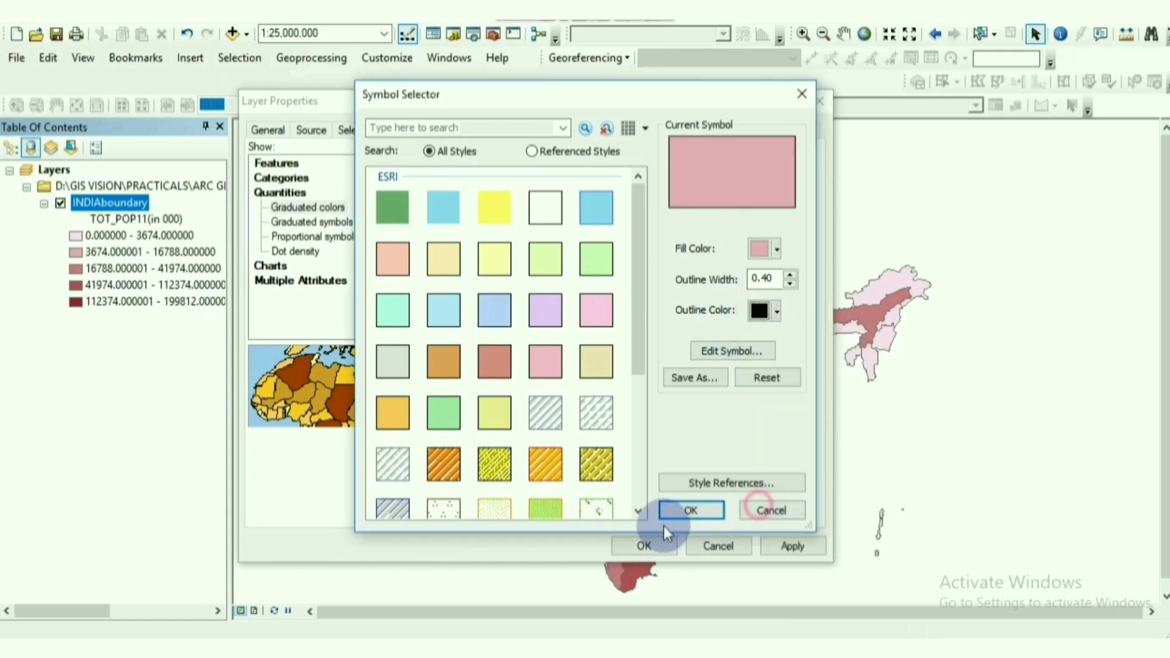
left_click(675, 512)
Step: Set the outline color of the 16788.000001 - 41974 class symbol to black
left_click(398, 326)
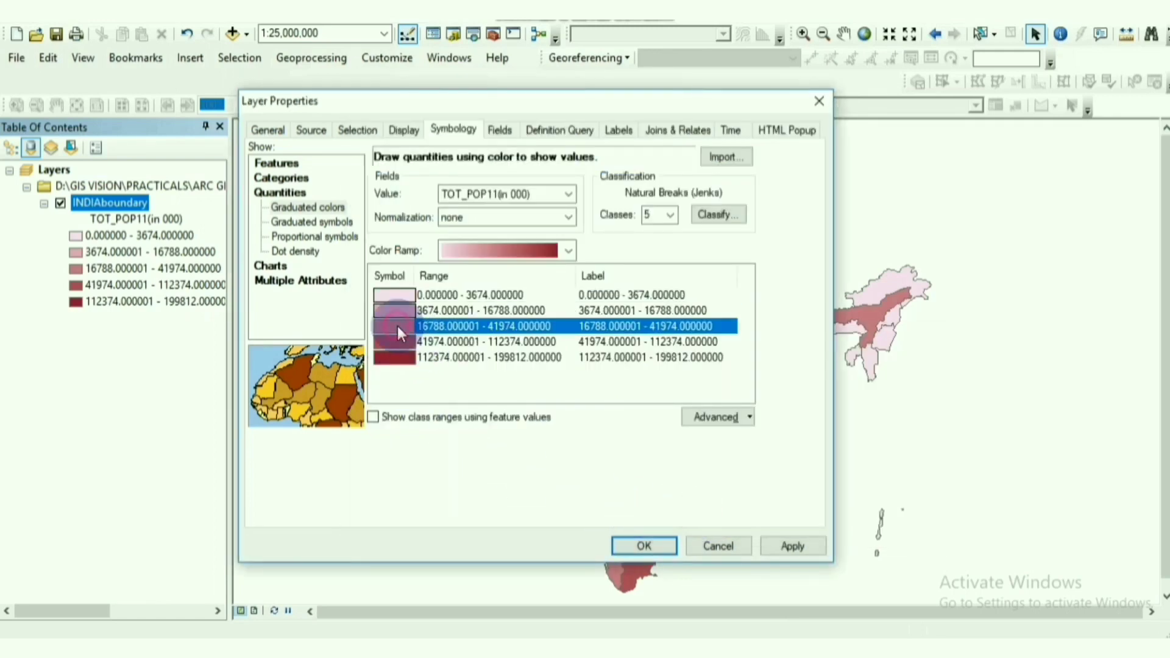
double_click(391, 331)
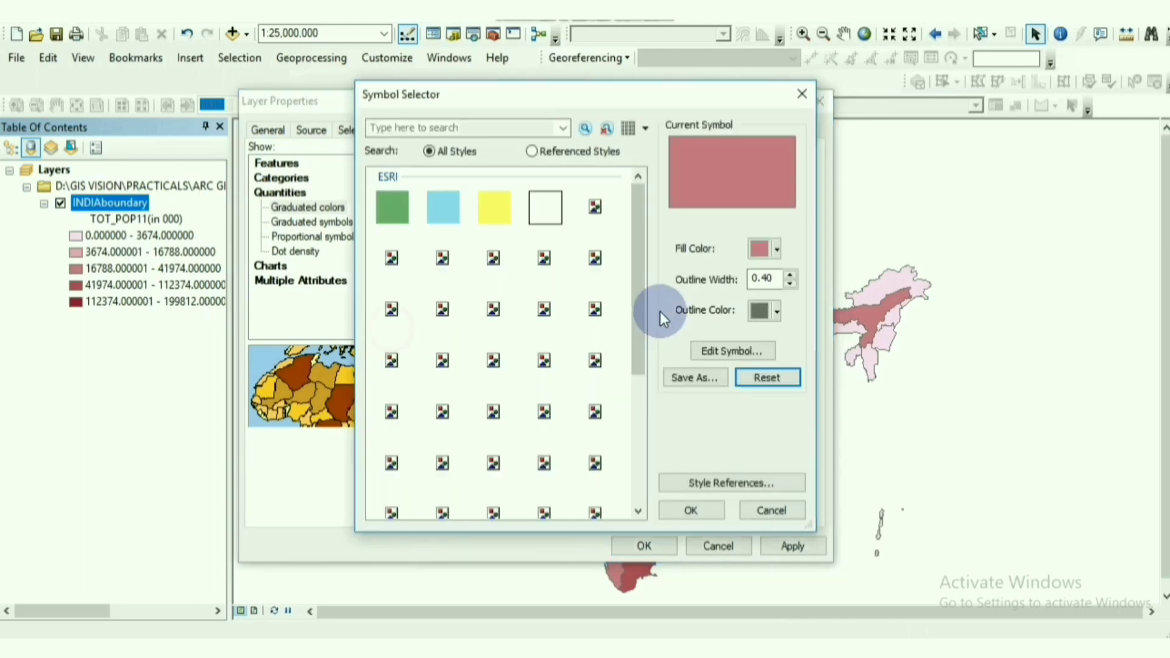
left_click(762, 311)
left_click(757, 507)
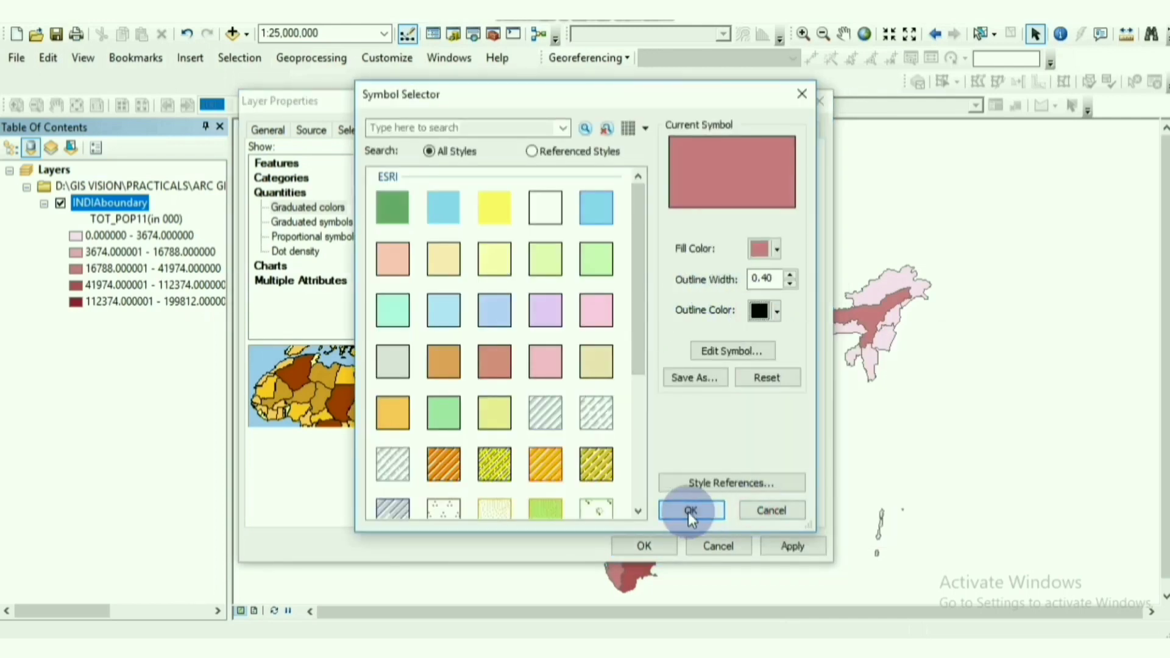
left_click(688, 512)
Step: Give the 41974.000001 - 112374 class symbol a black outline, then apply the symbology and close the layer properties
double_click(392, 341)
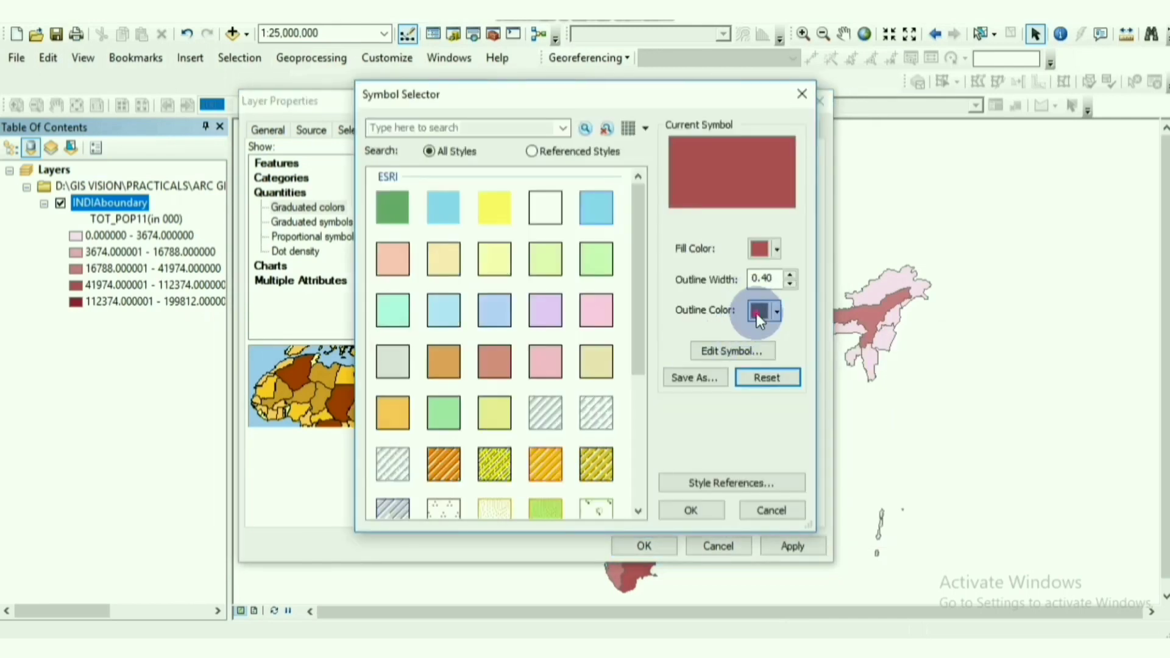
left_click(760, 312)
left_click(774, 475)
left_click(690, 510)
left_click(792, 546)
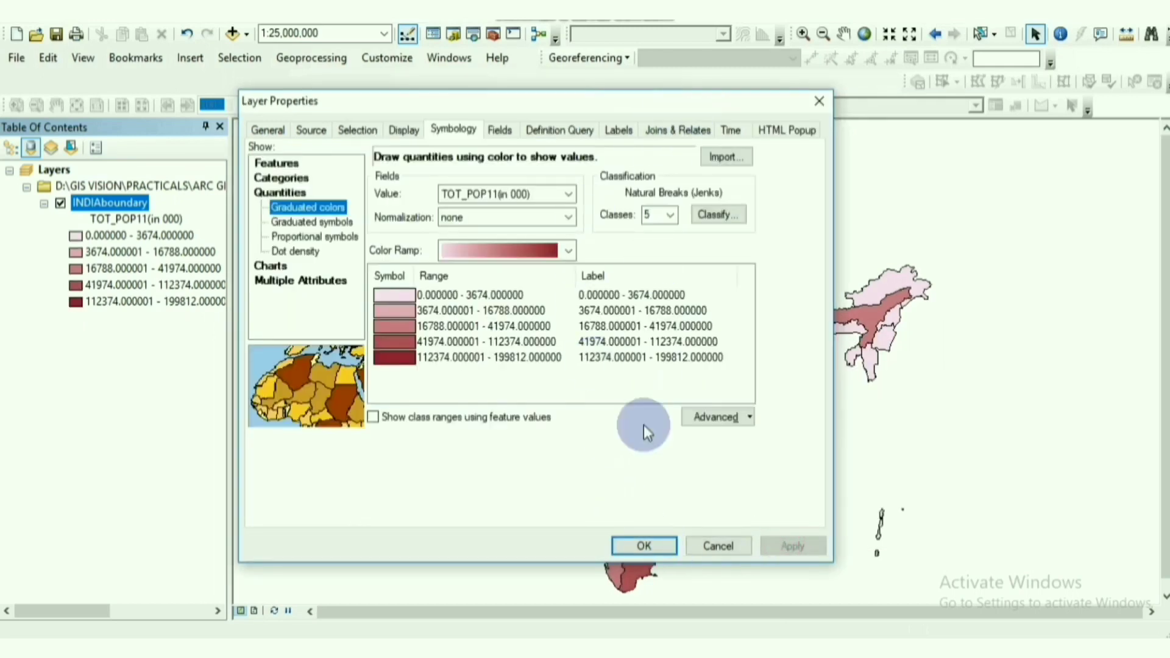
left_click(663, 555)
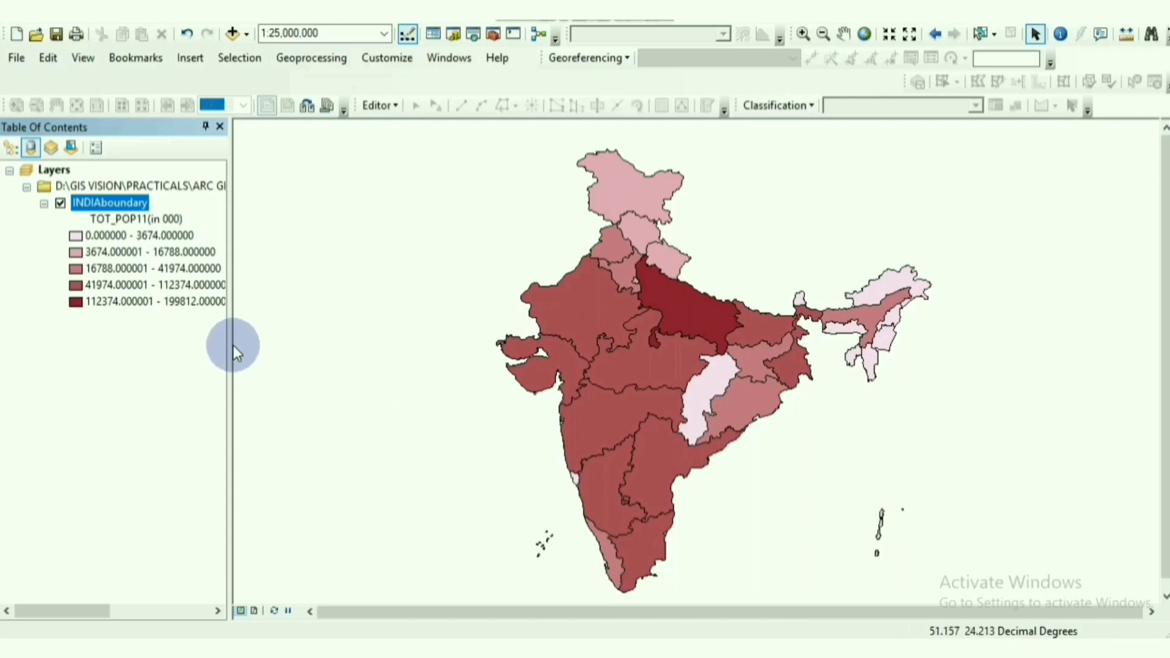
Step: Widen the table of contents to fit the class ranges and reopen the INDIAboundary layer properties, moved off the map
left_click_drag(228, 348, 298, 342)
right_click(121, 205)
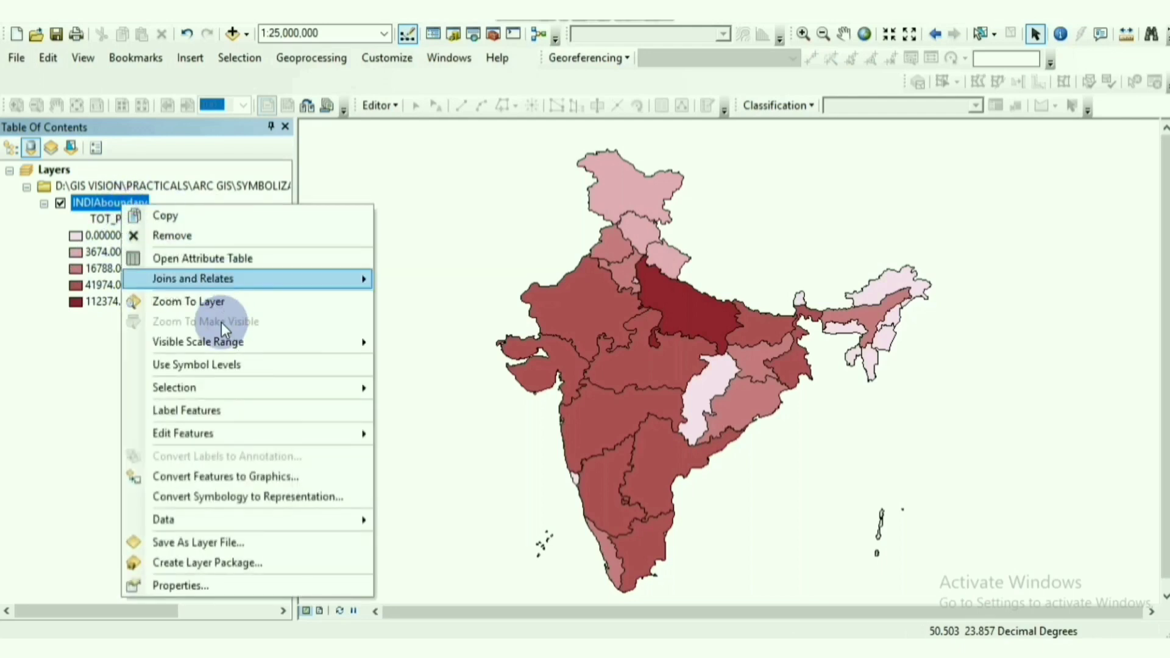
left_click(262, 580)
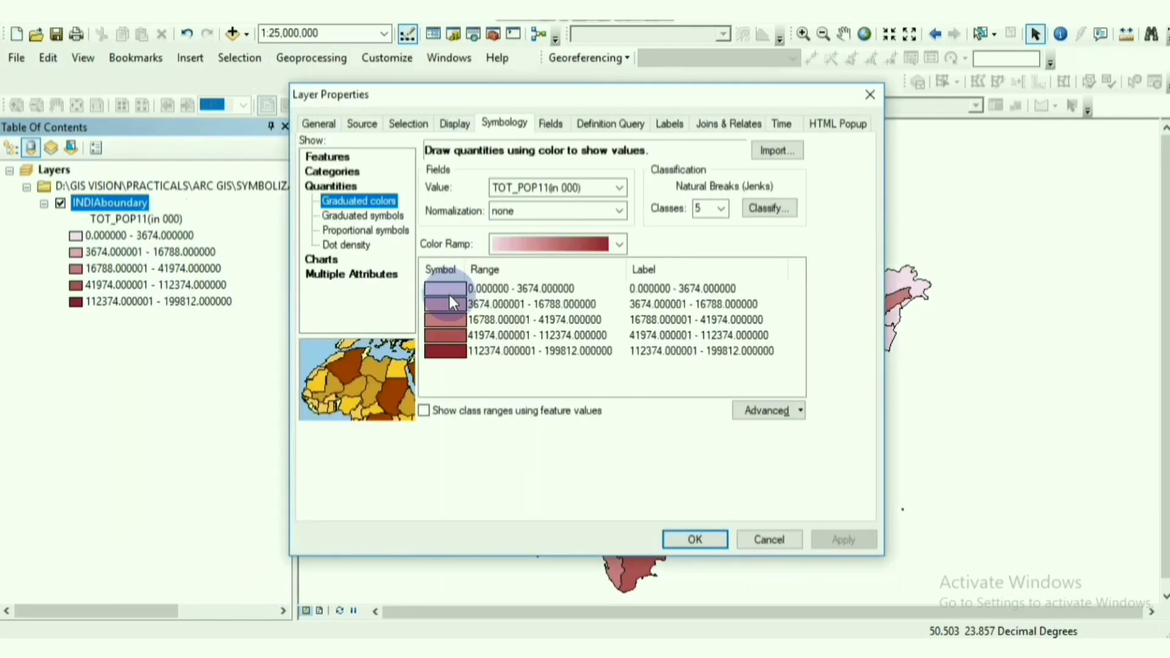
left_click_drag(689, 101, 439, 55)
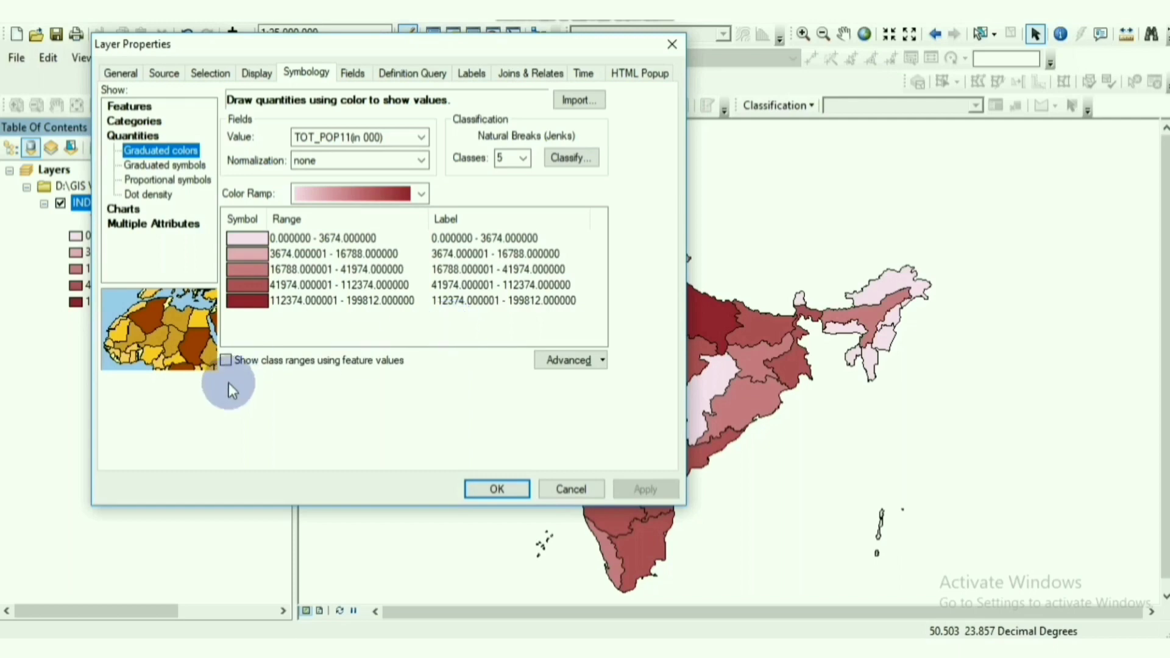
Step: Open the classification settings and set the first class's break value to 4000
left_click(571, 158)
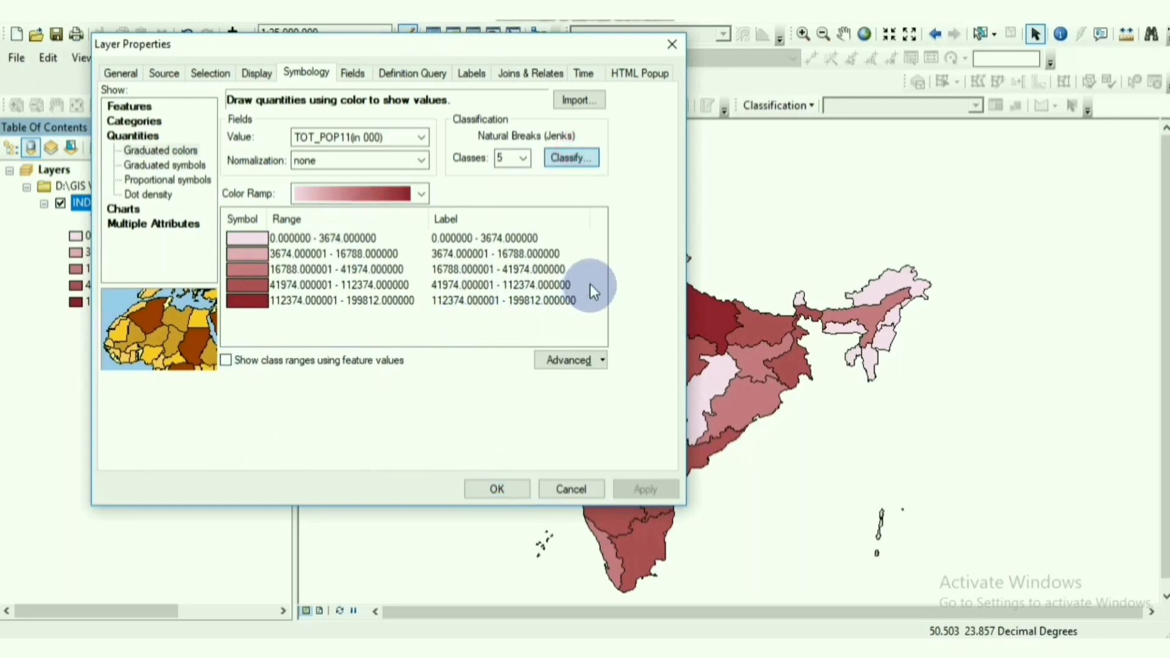
left_click(647, 245)
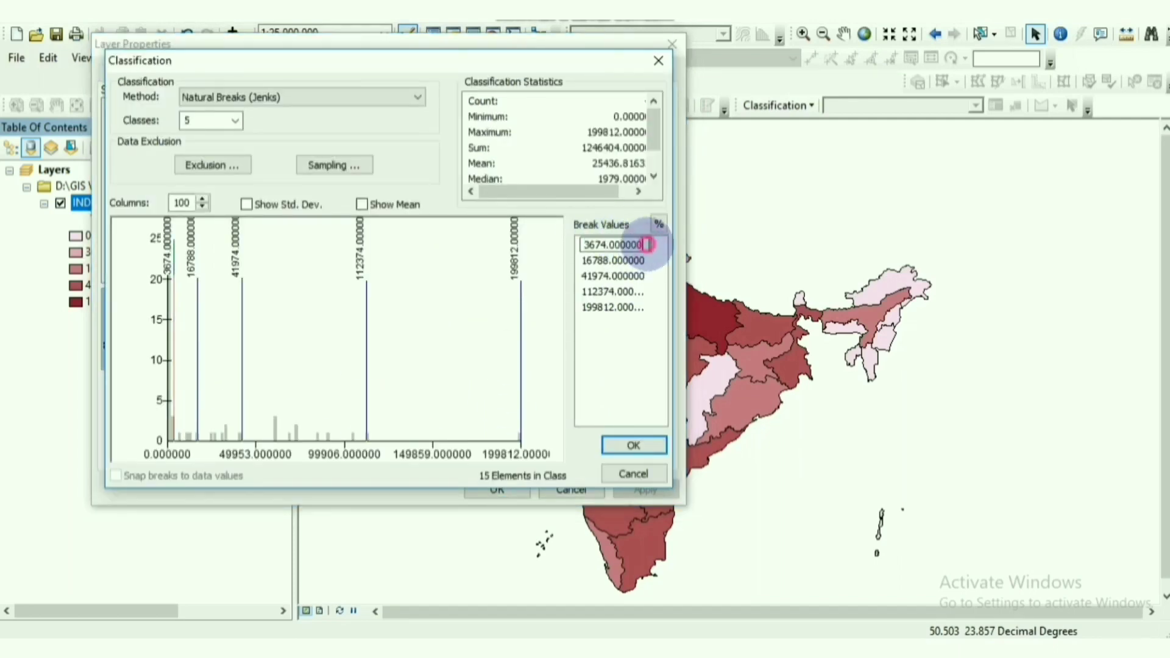
left_click_drag(648, 245, 607, 259)
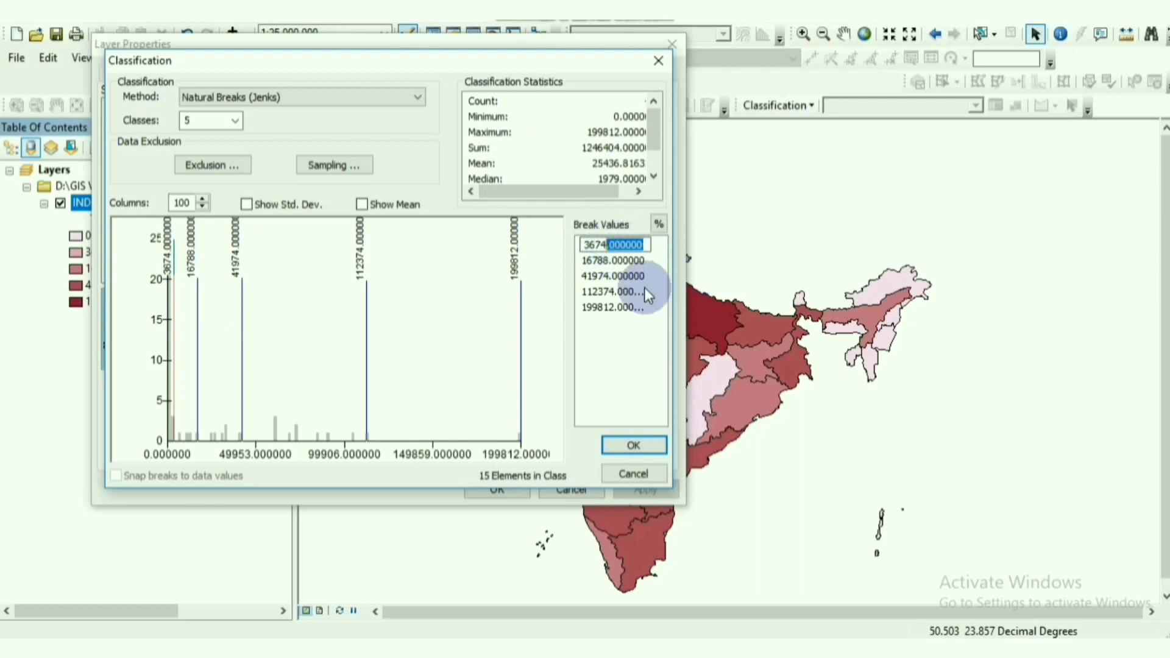
key("BackSpace")
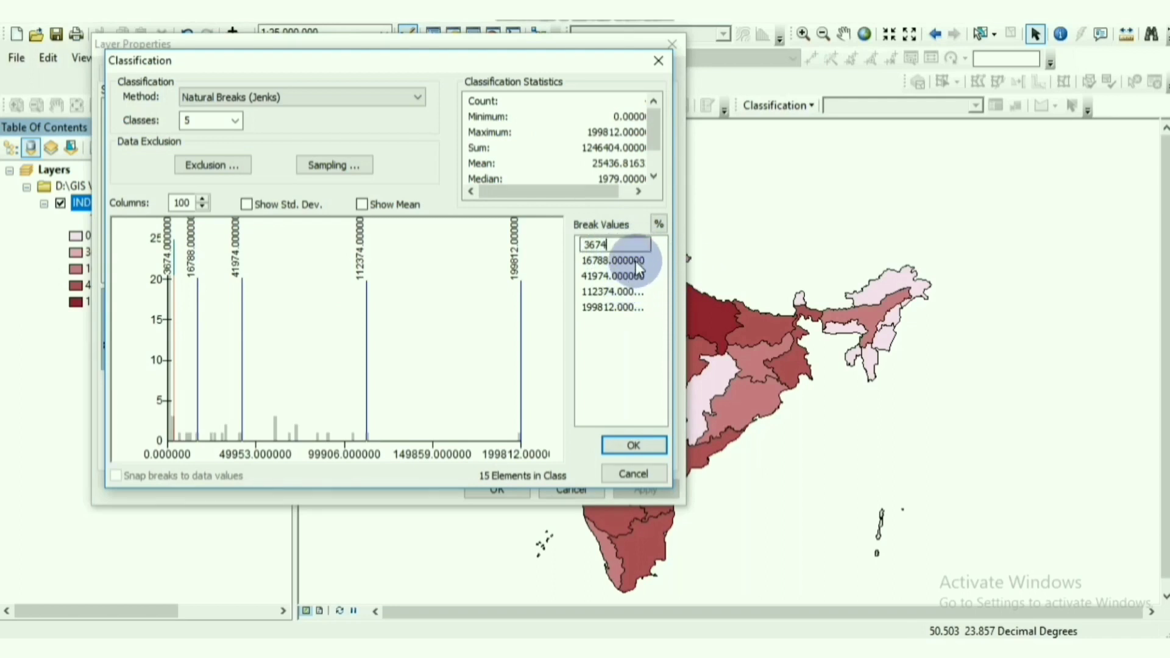
left_click(643, 261)
left_click(614, 245)
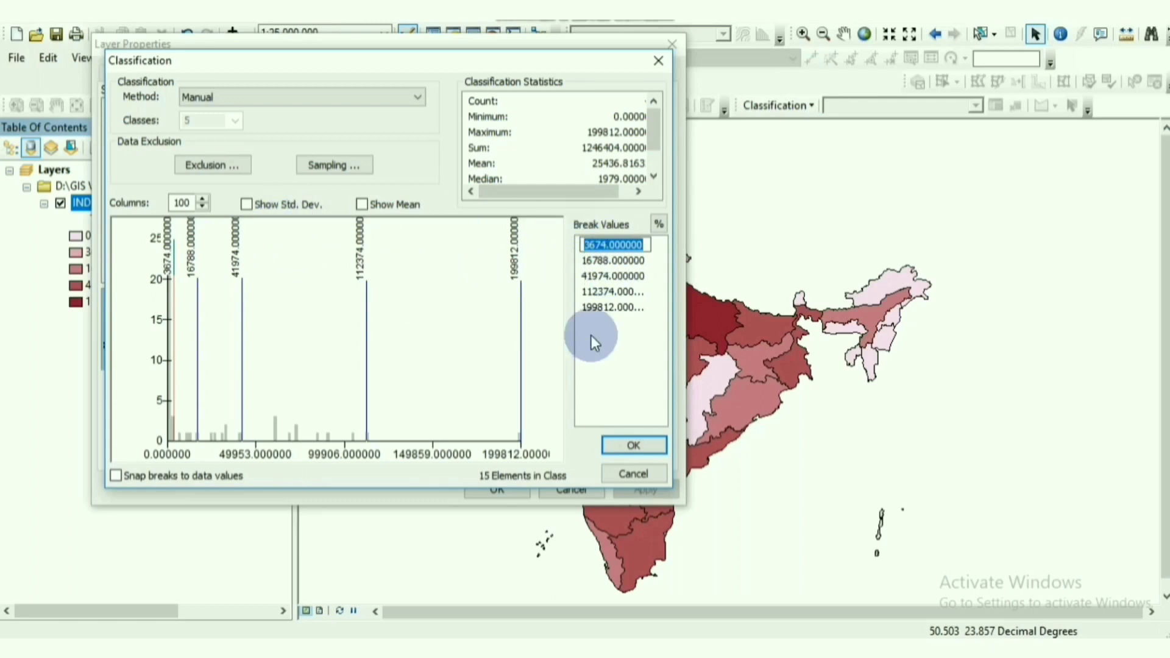
type("40000")
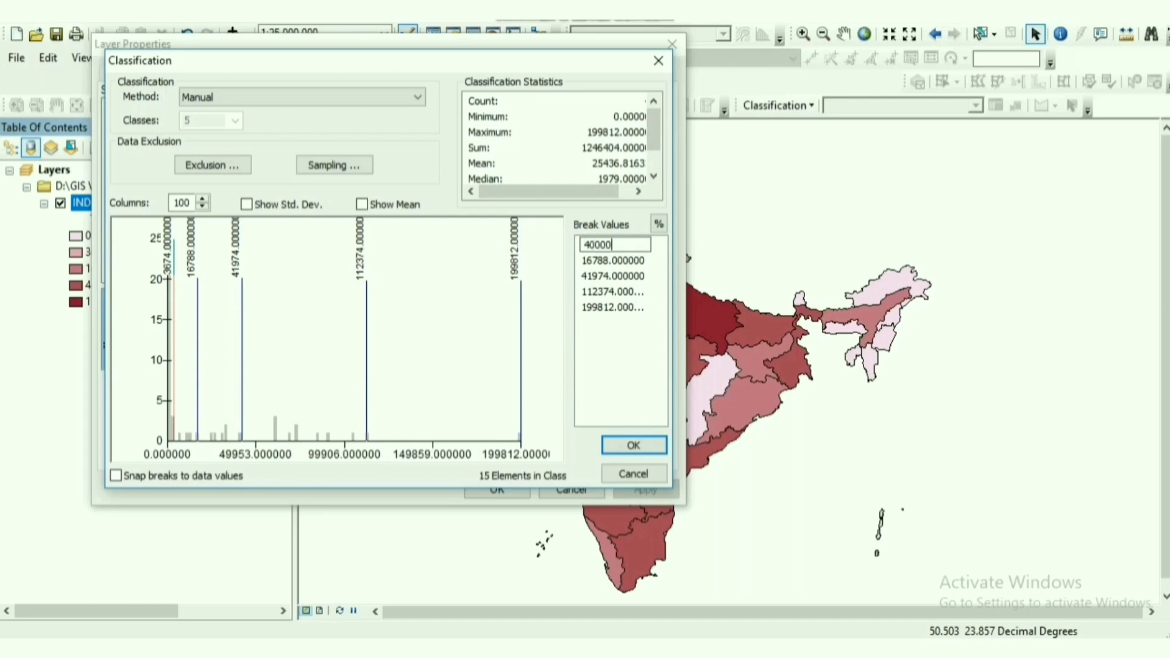
key("BackSpace")
Step: Set the second class's break value to 17000 and the third class's to 42000
left_click(616, 265)
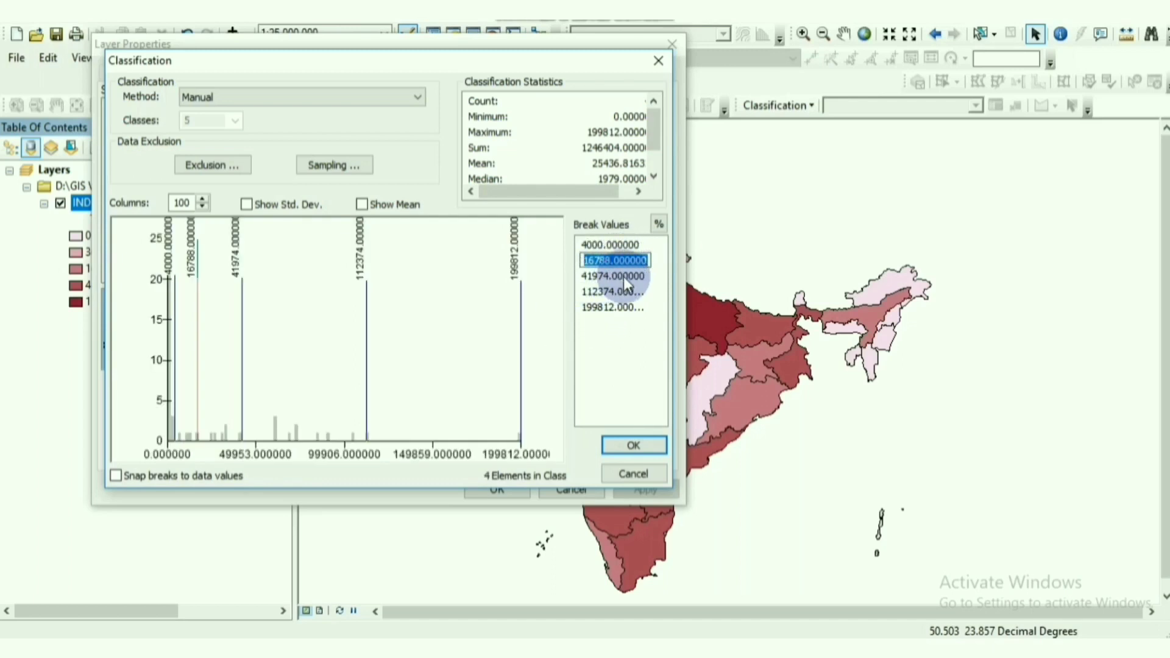
type("17")
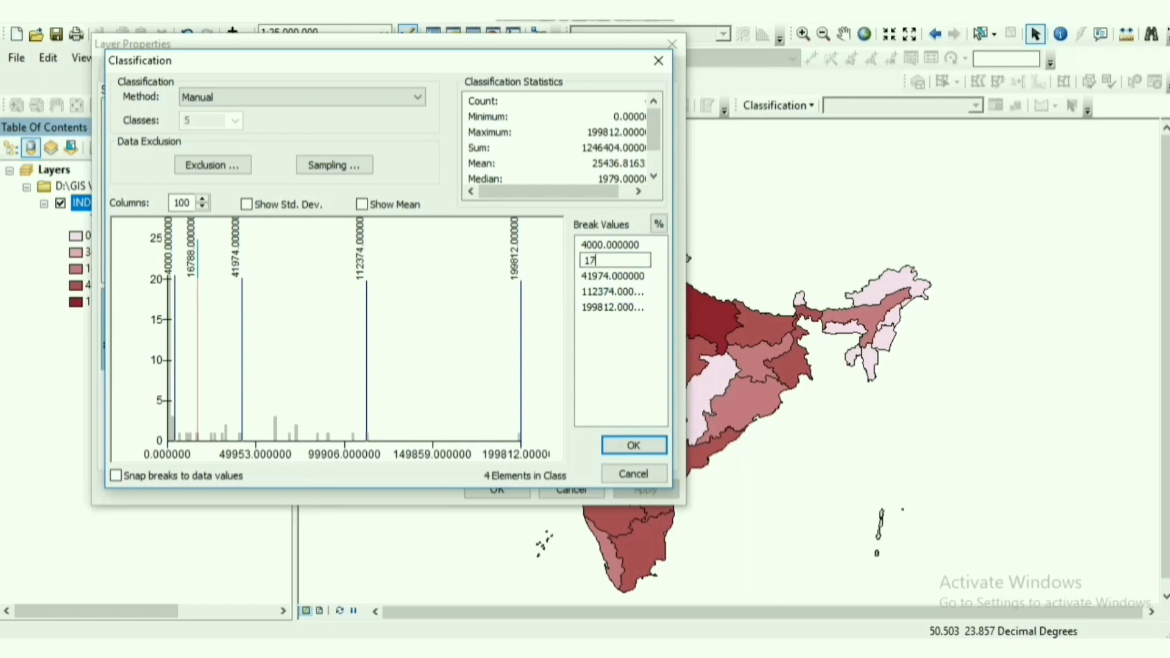
type("000")
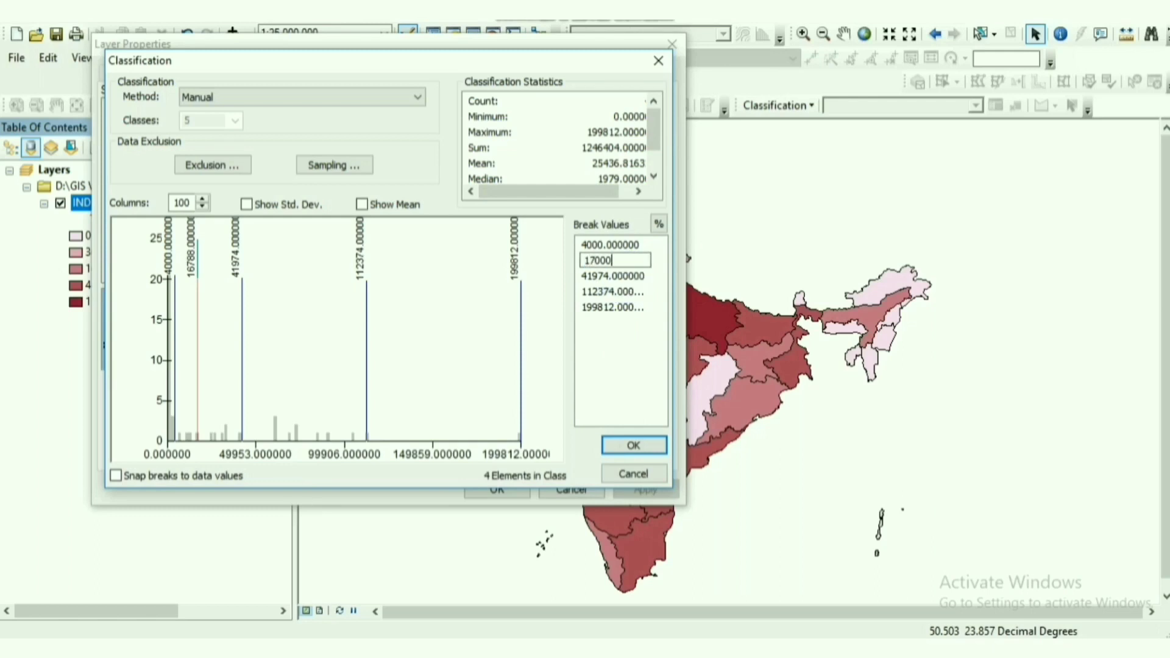
left_click(609, 276)
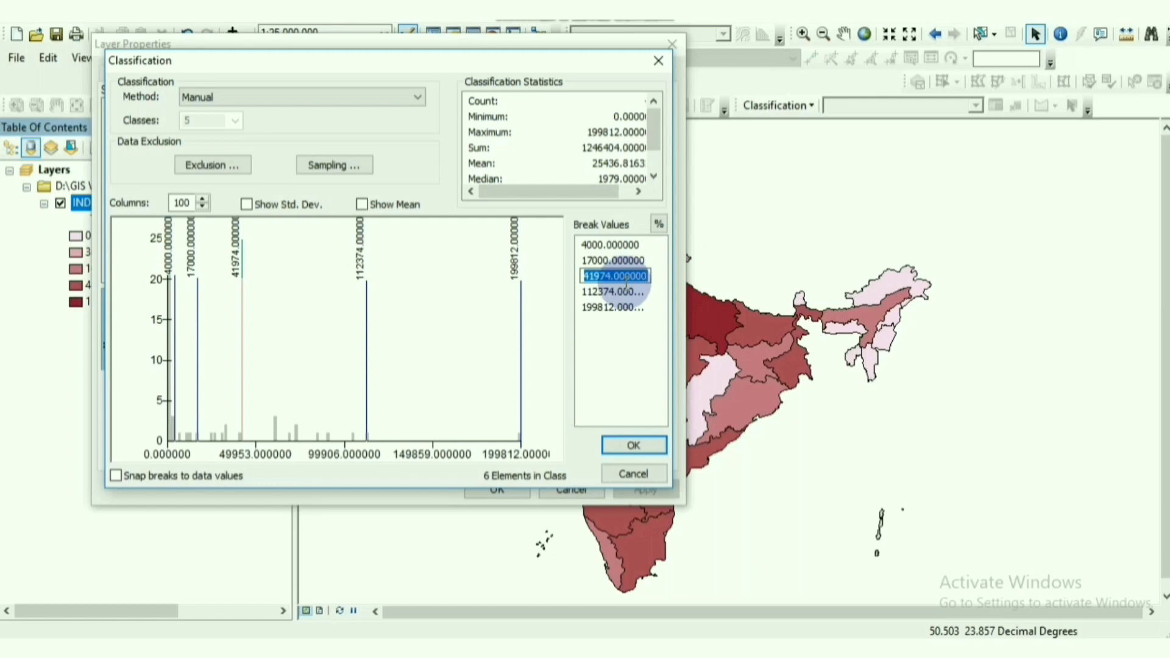
type("42")
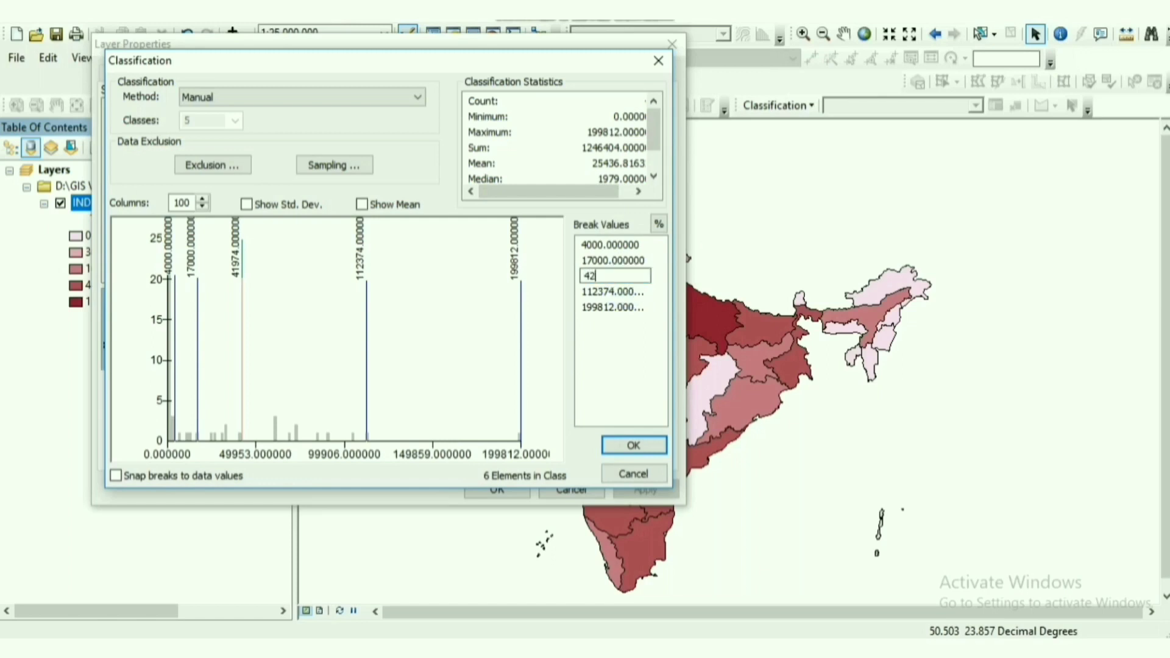
type("000")
Step: Set the fourth class's break value to 120000
left_click(631, 290)
left_click(622, 292)
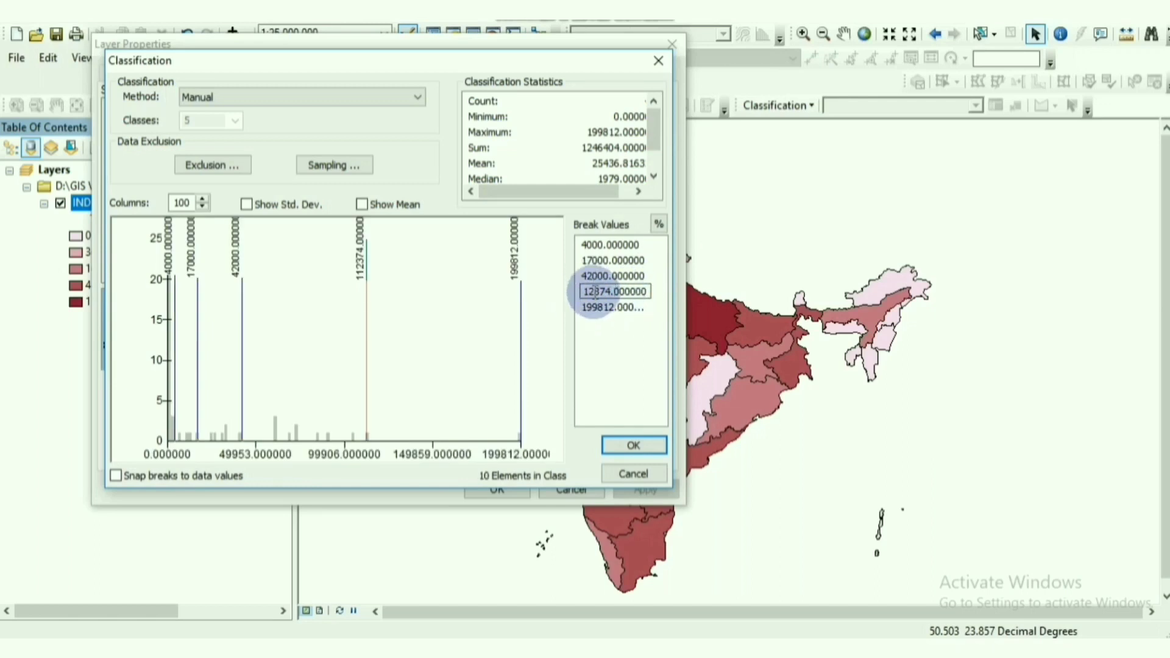
key("Left")
key("Left")
key("Left")
key("Left")
type("1")
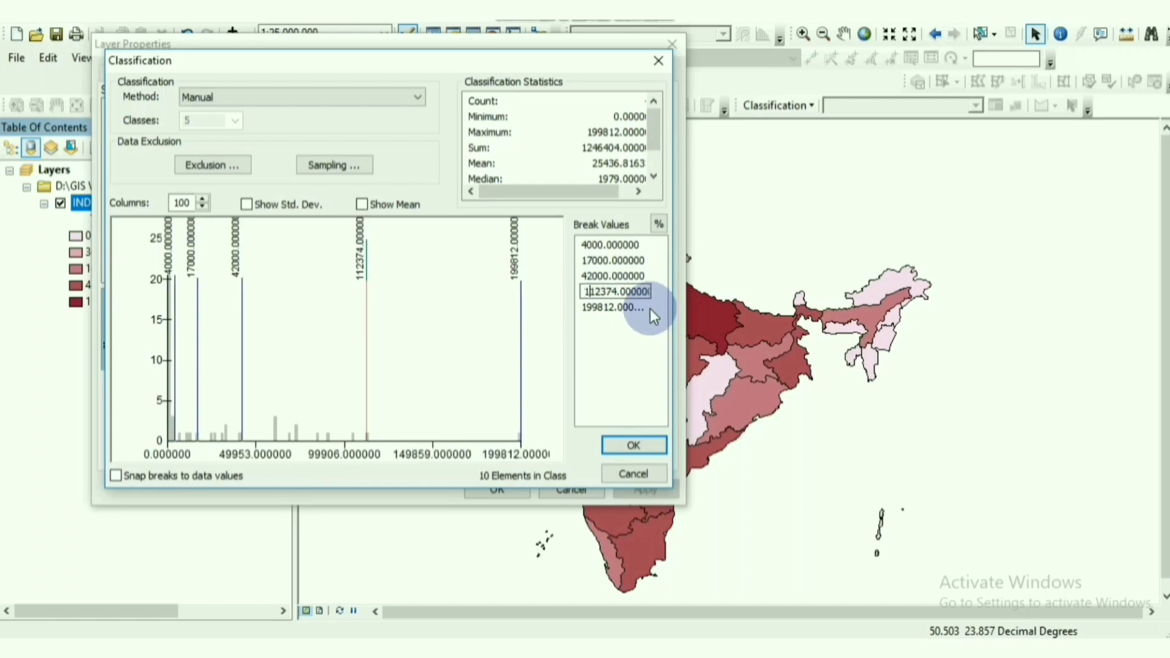
key("Left")
key("Right")
key("Right")
key("Right")
key("Right")
key("Right")
key("BackSpace")
key("BackSpace")
key("BackSpace")
key("BackSpace")
key("BackSpace")
type("12")
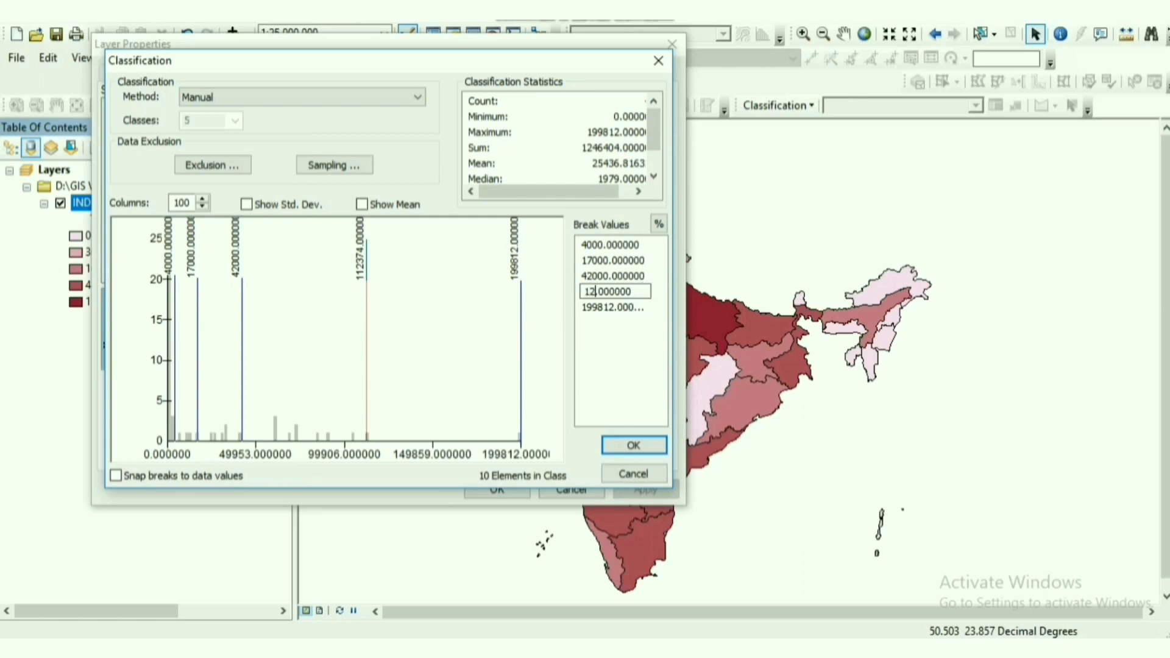
type("0000")
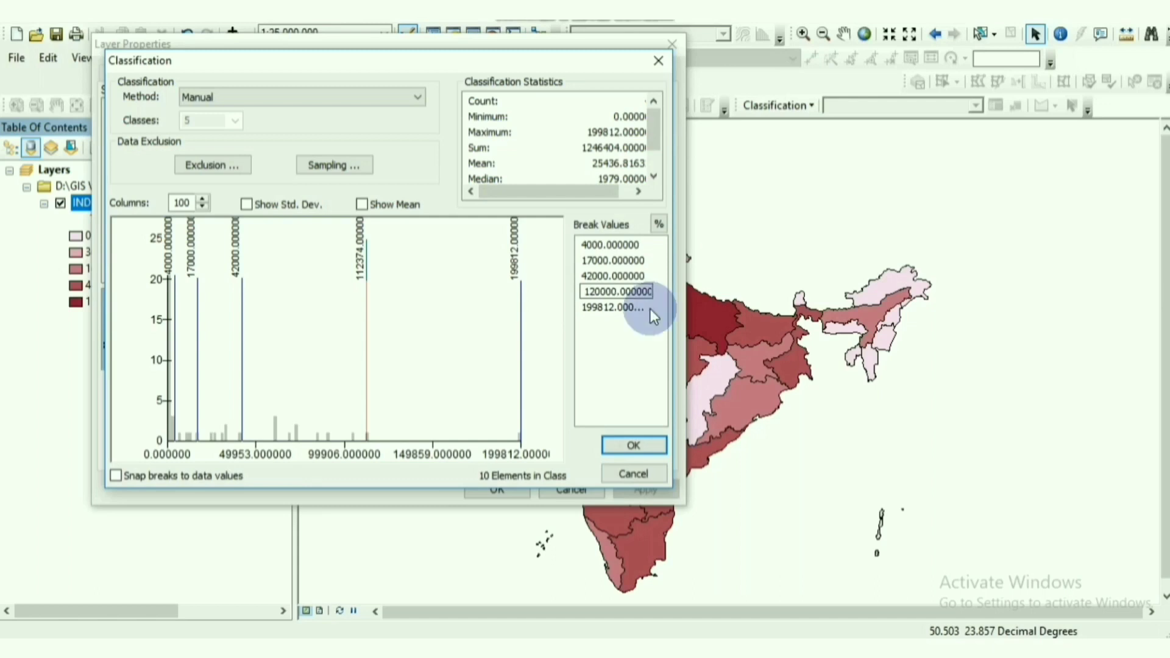
Step: Set the last class's break value to 200000 and accept the classification
left_click(650, 309)
double_click(613, 307)
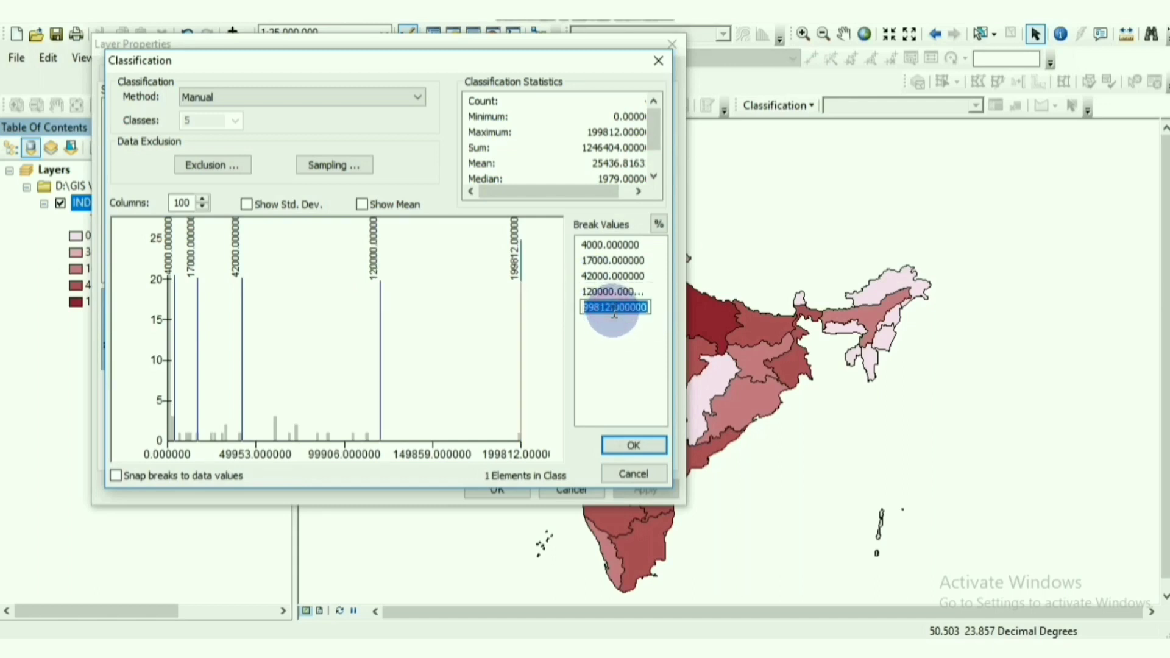
left_click(614, 308)
key("Home")
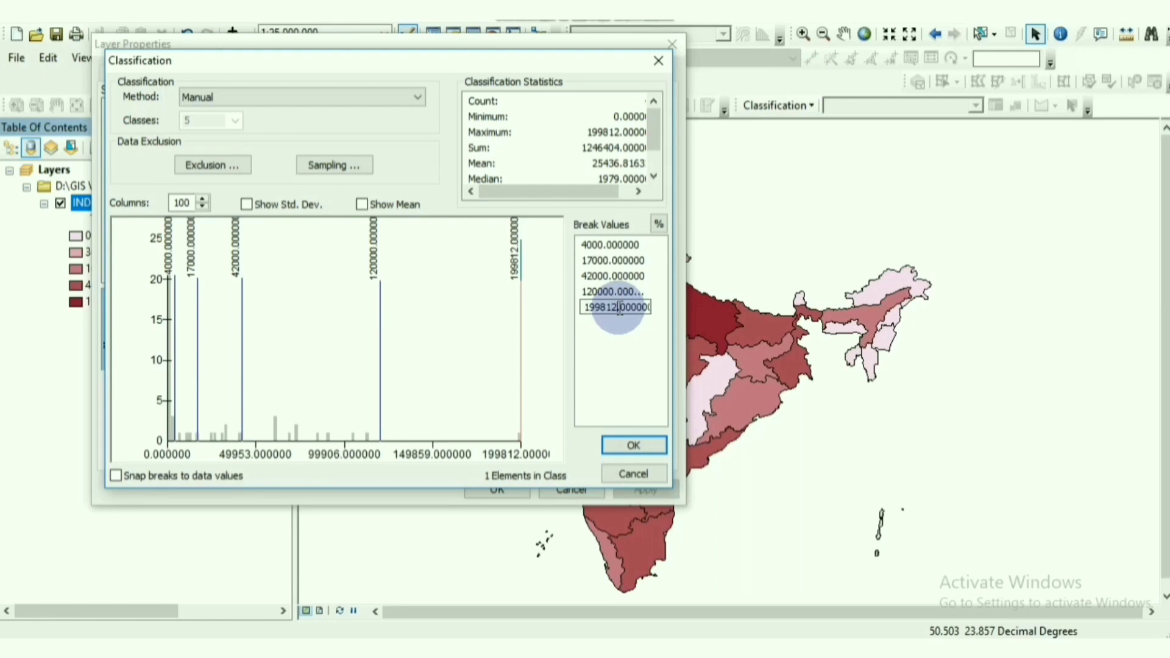
key("BackSpace")
key("BackSpace")
key("BackSpace")
key("BackSpace")
key("BackSpace")
key("BackSpace")
type("2")
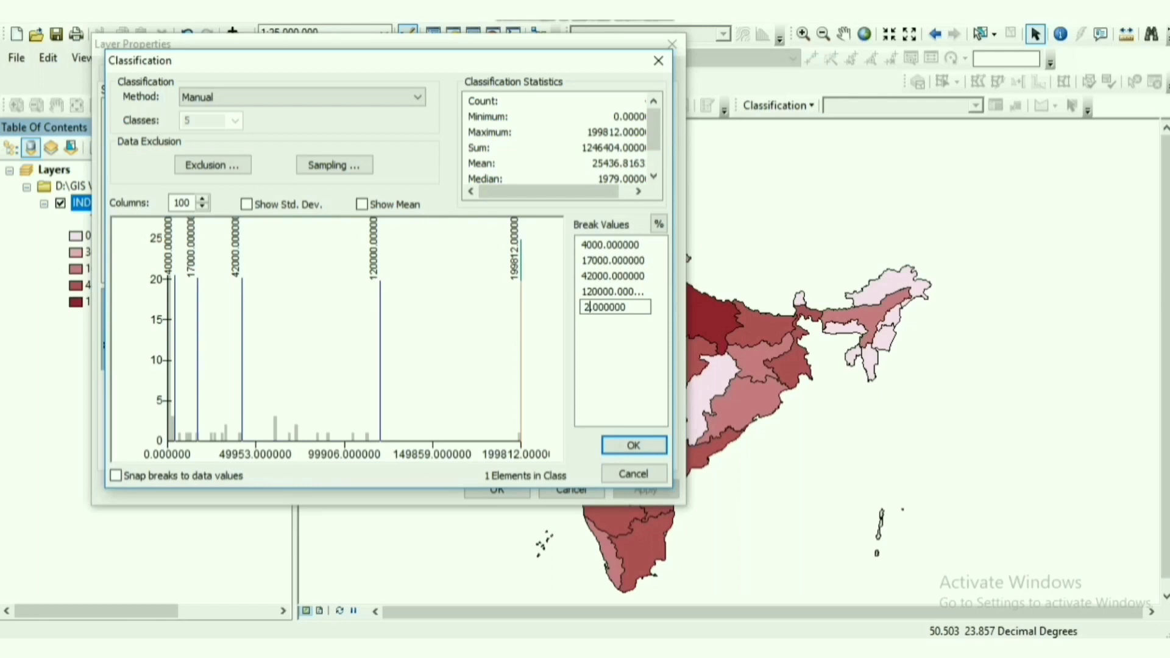
type("00000")
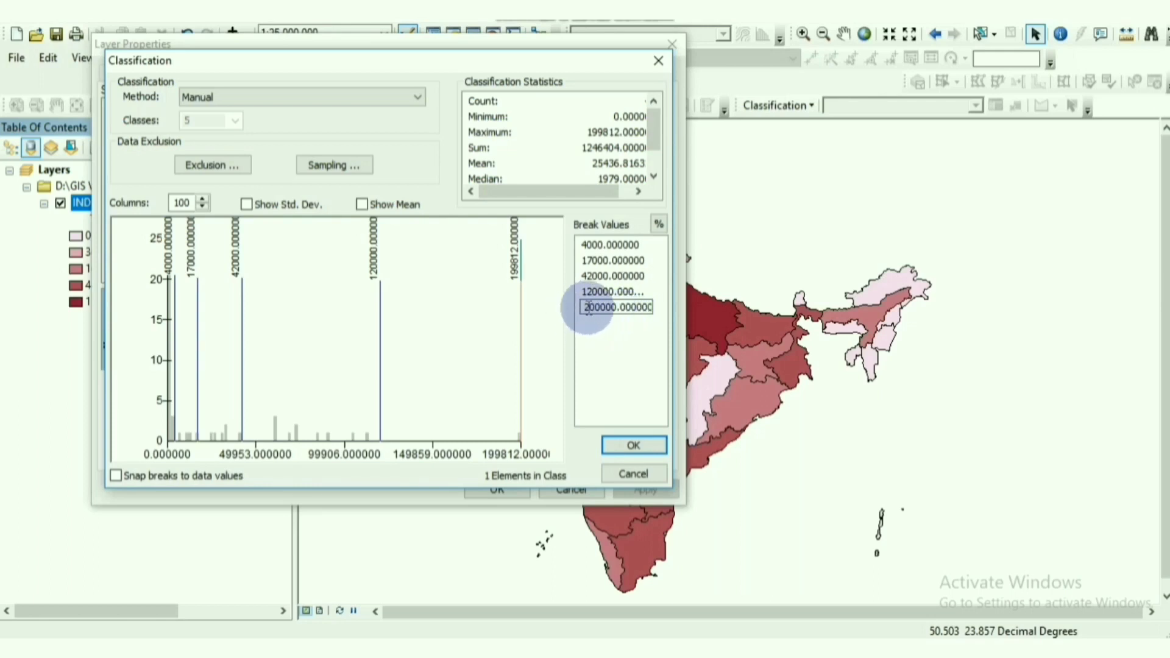
left_click(650, 452)
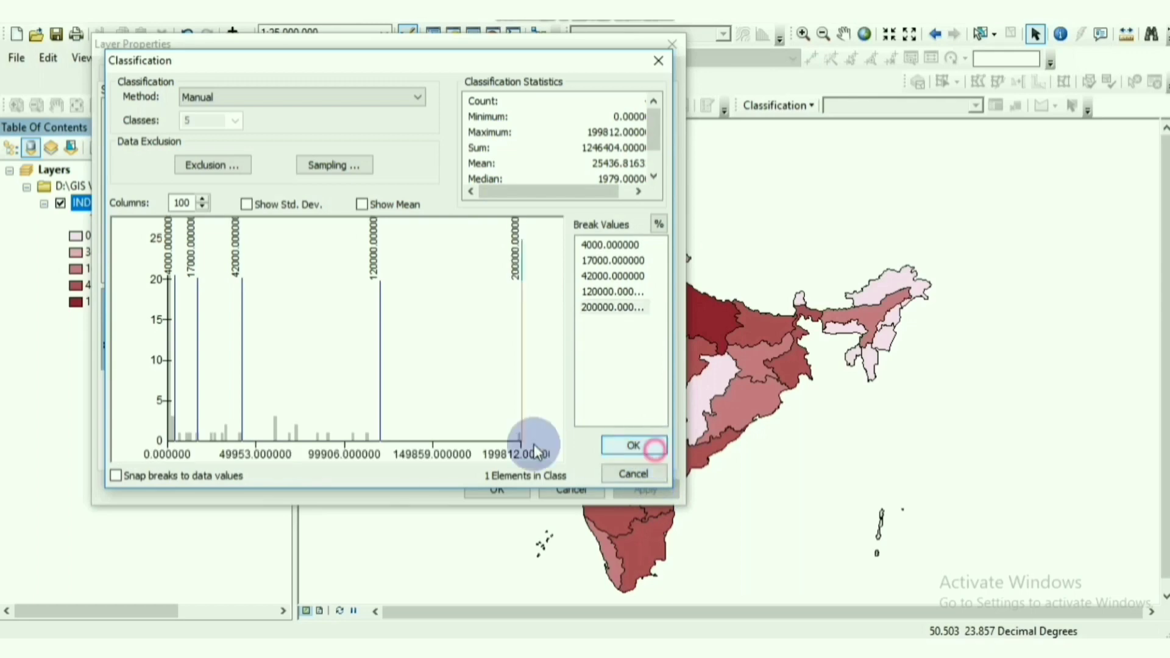
left_click(632, 445)
left_click(655, 493)
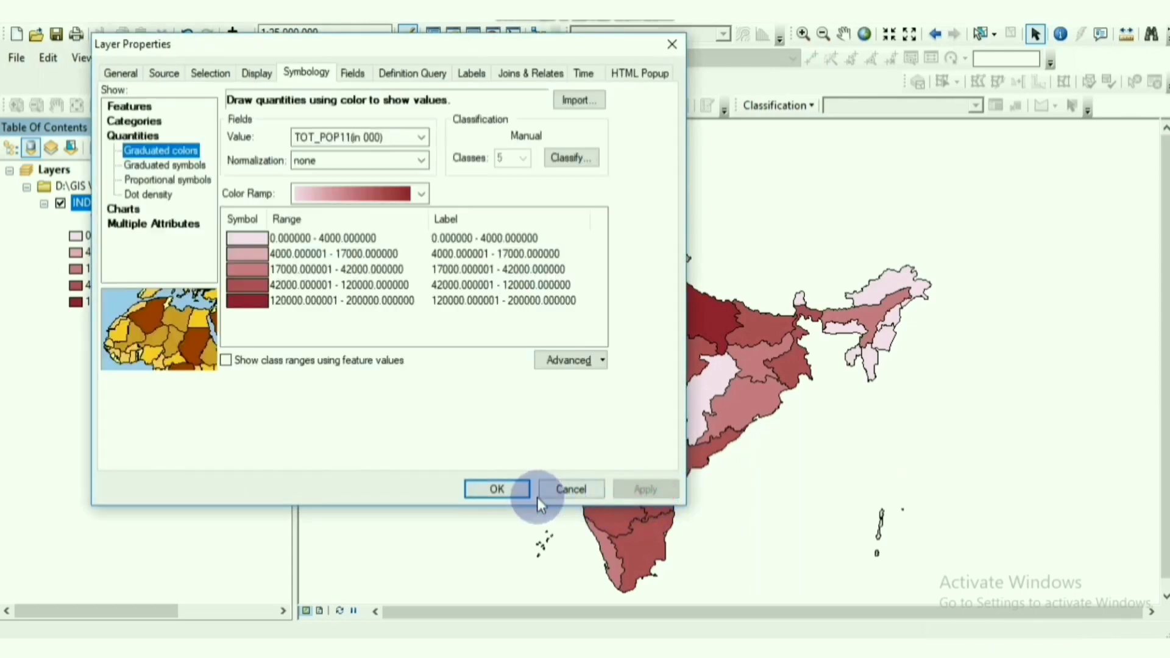
Step: Shorten the first class's label to "0 - 4000" by removing its decimals
left_click_drag(514, 49, 470, 59)
left_click(439, 266)
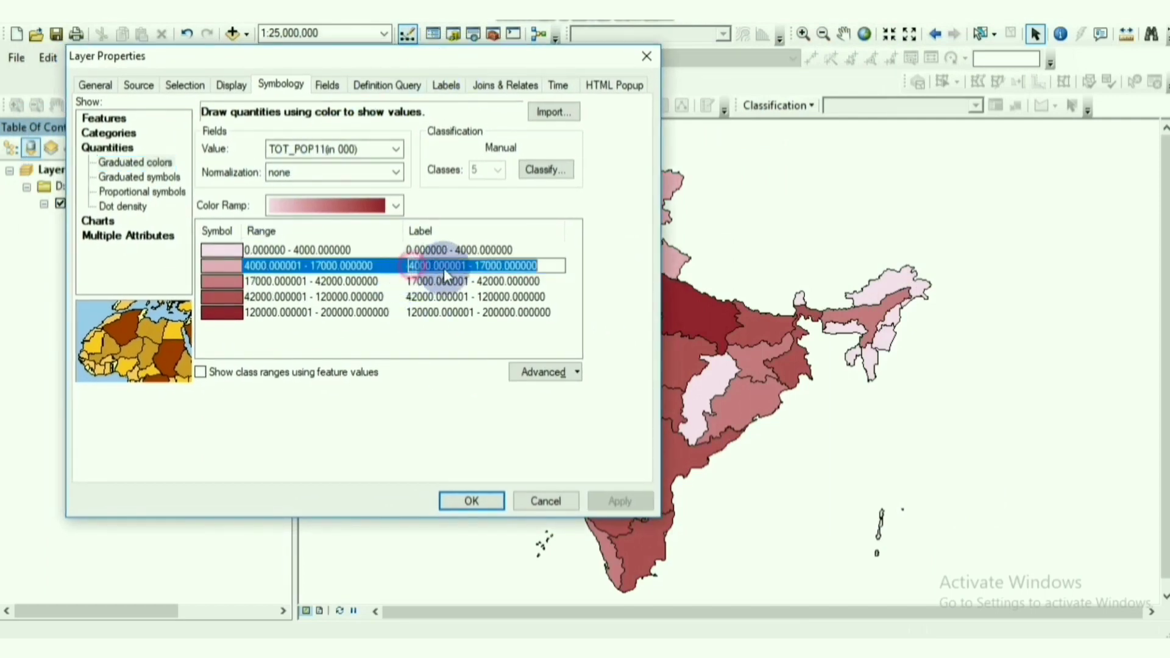
left_click(515, 250)
left_click_drag(517, 250, 495, 250)
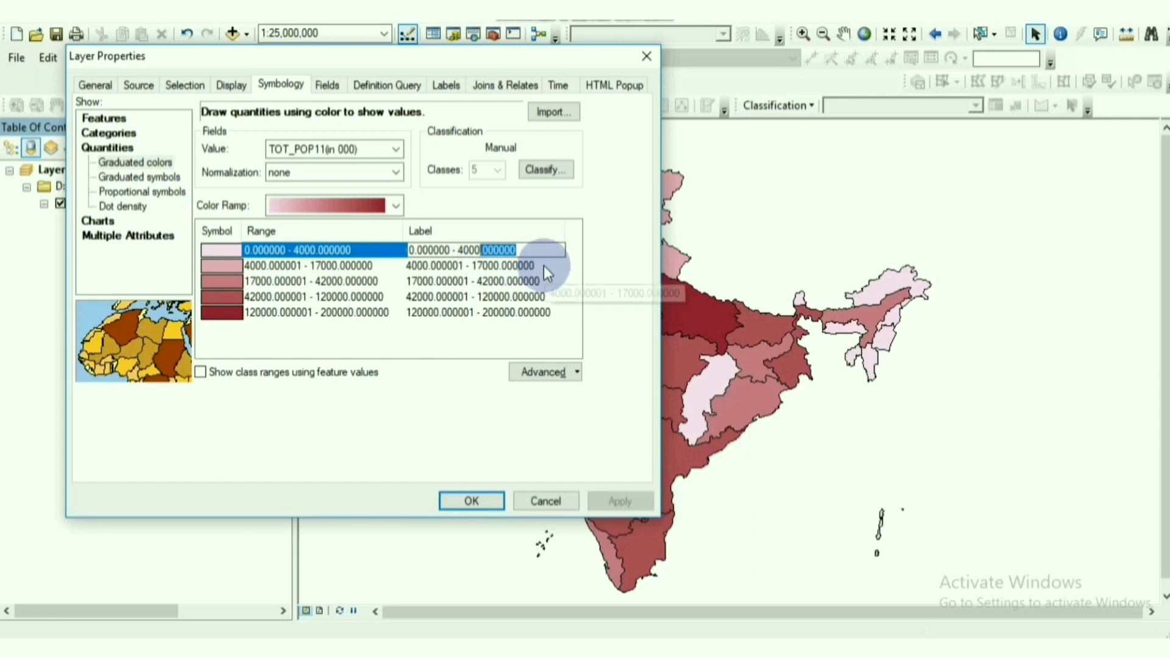
key("BackSpace")
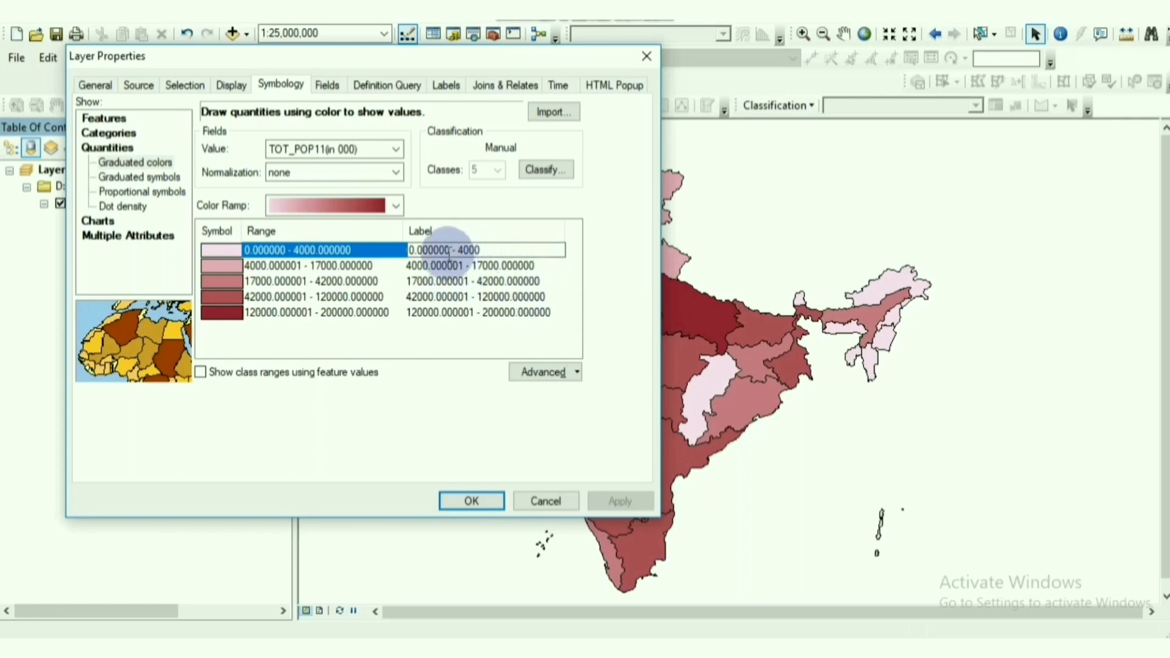
left_click_drag(449, 250, 417, 252)
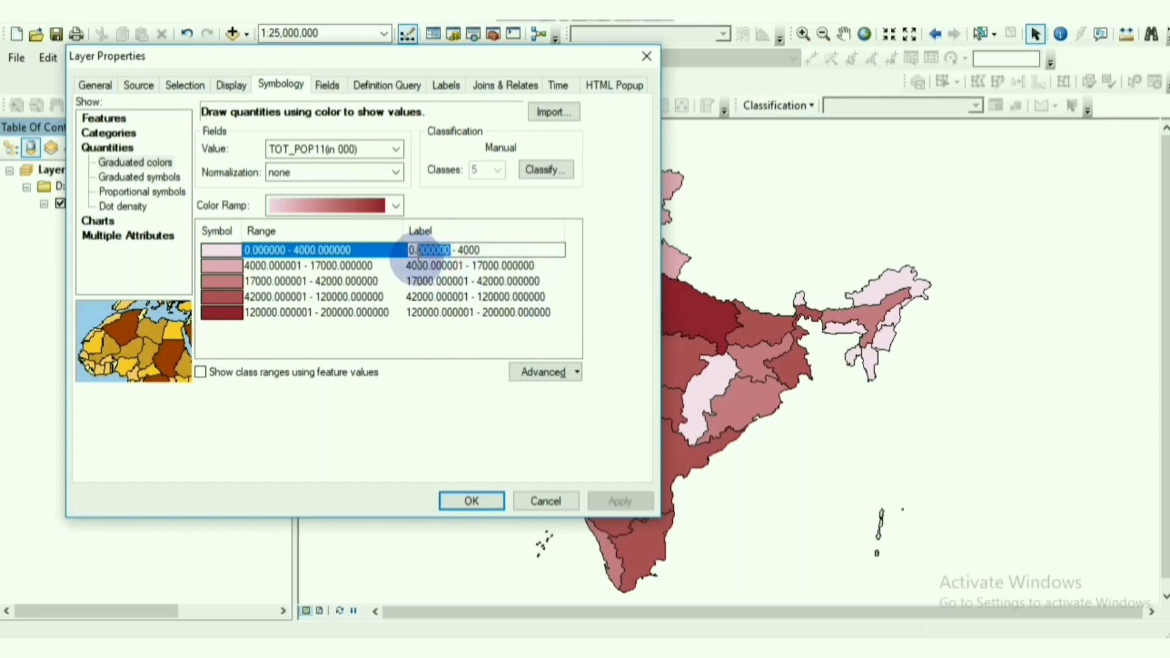
key("BackSpace")
Step: Remove the decimals from the second and third class labels so they read "4000 - 17000" and "17000 - 42000"
left_click(532, 266)
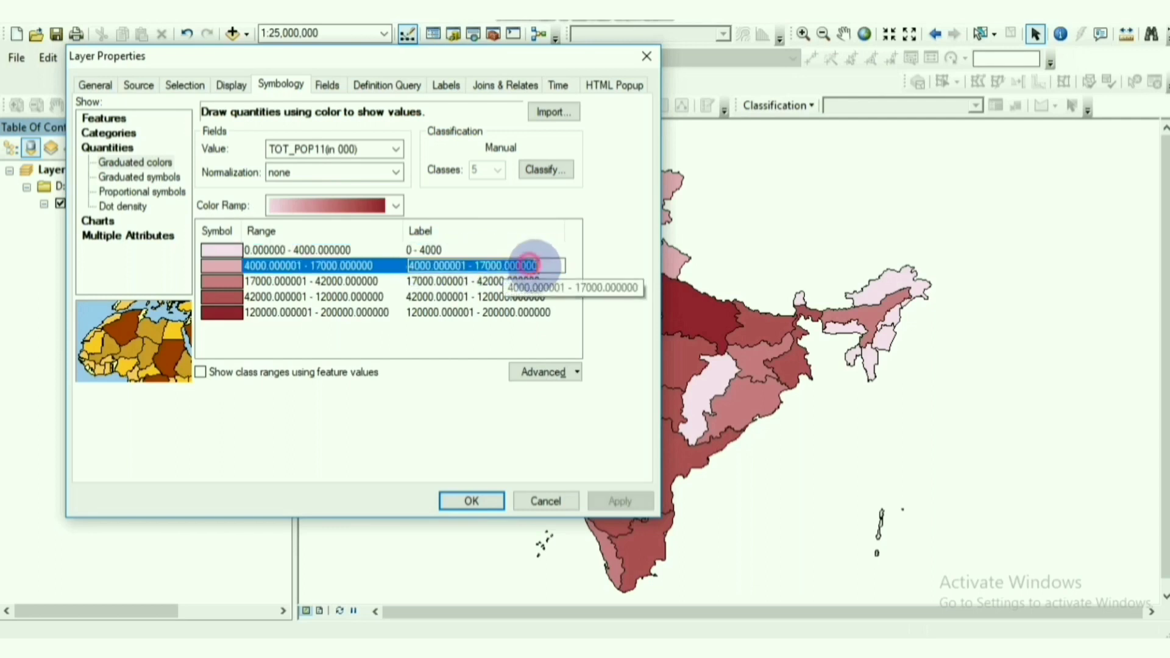
left_click_drag(539, 265, 434, 265)
key("BackSpace")
key("BackSpace")
left_click(536, 281)
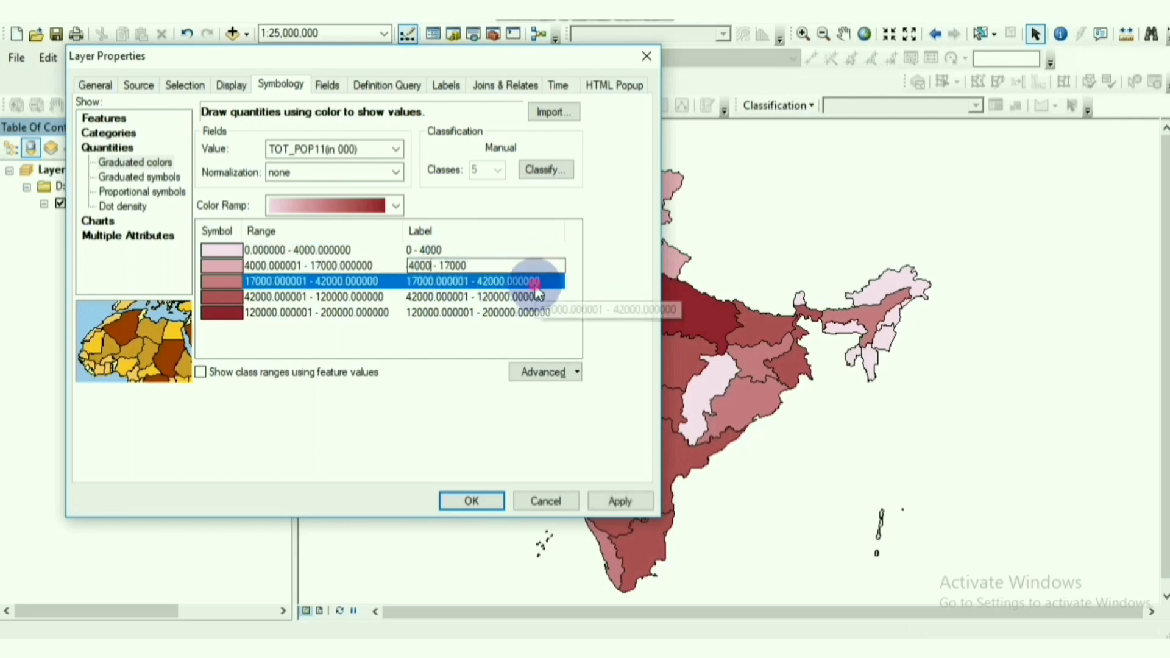
left_click_drag(544, 282, 439, 282)
key("BackSpace")
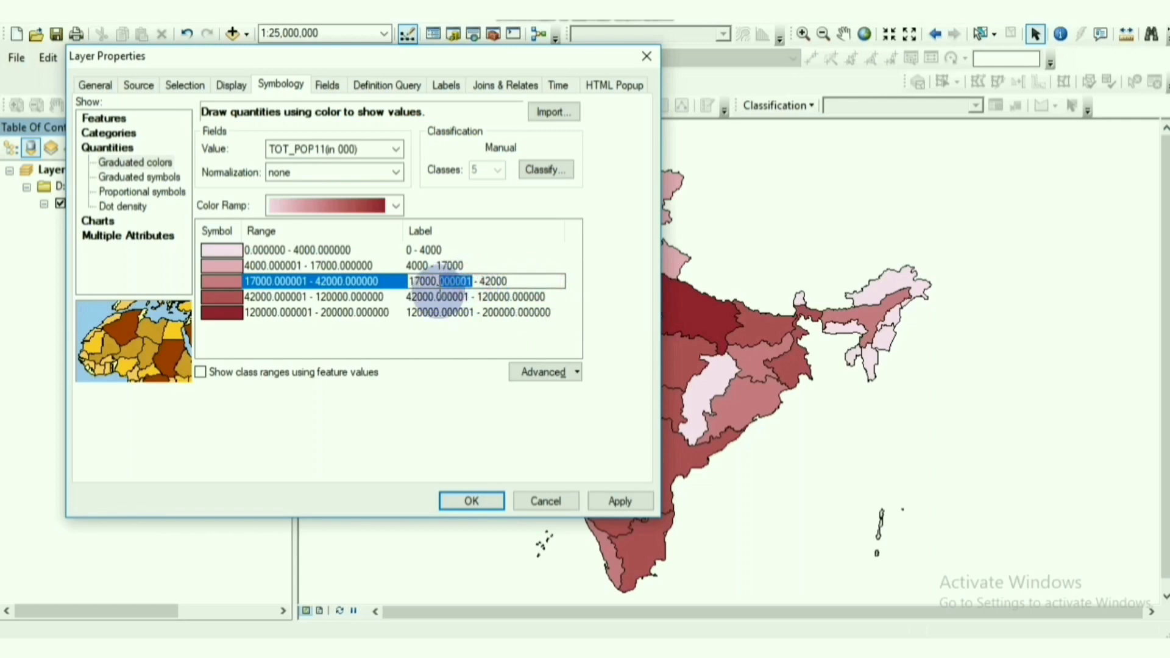
key("BackSpace")
key("BackSpace")
Step: Shorten the fourth class's label to "42000 - 120000"
left_click(536, 297)
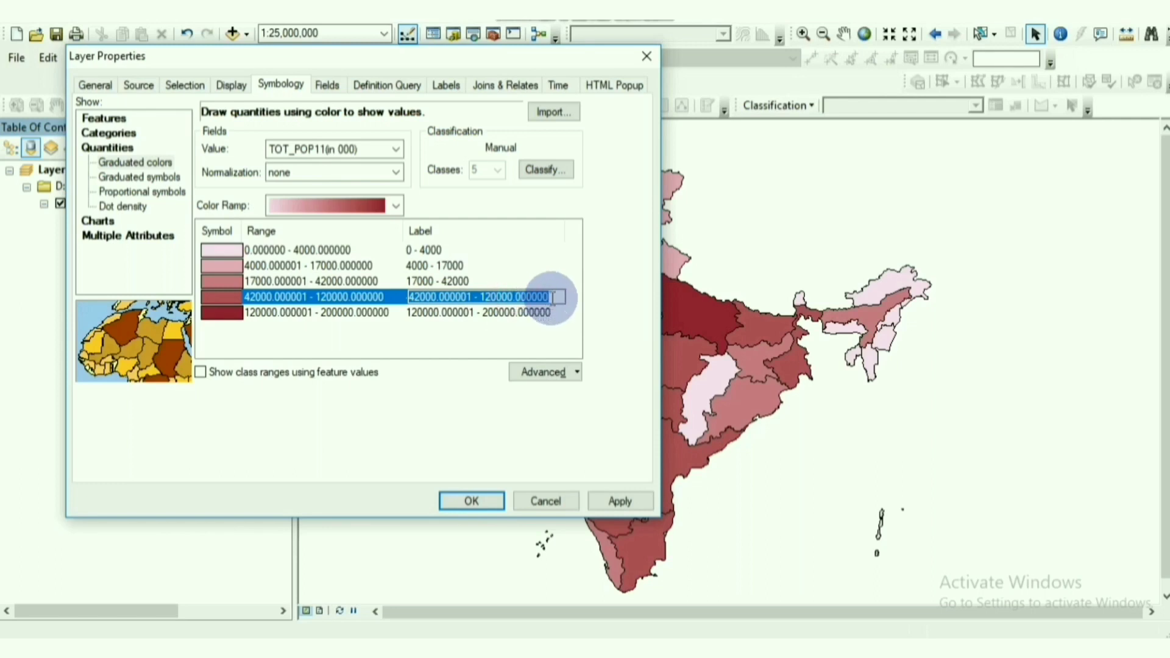
left_click_drag(550, 297, 440, 297)
key("BackSpace")
key("BackSpace")
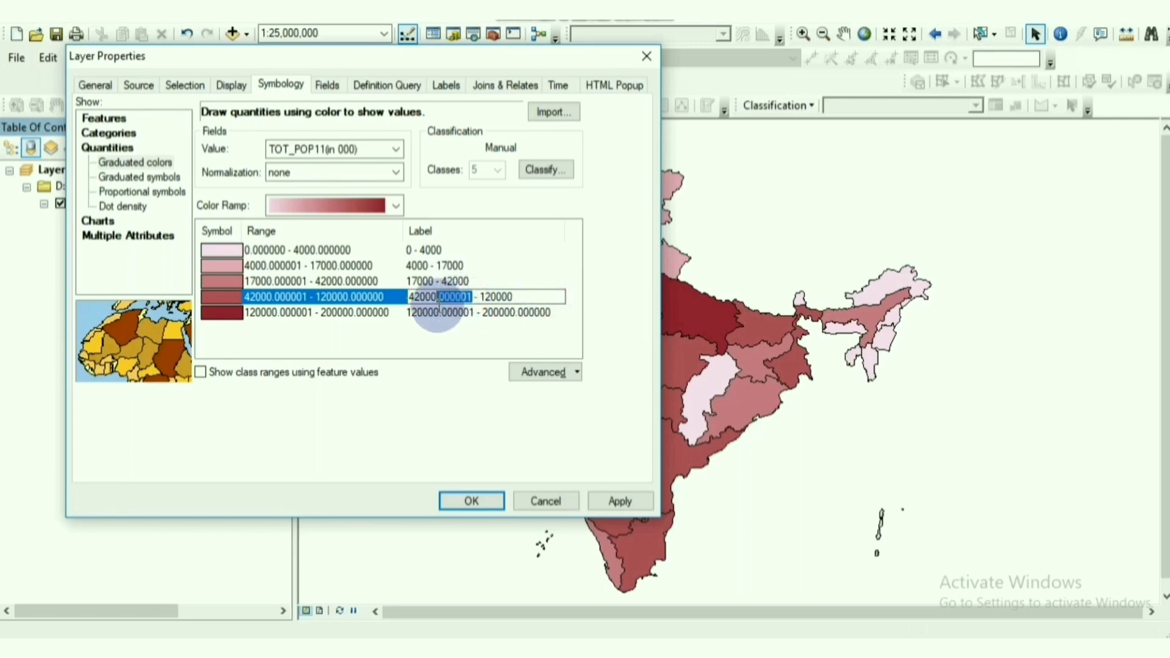
key("BackSpace")
key("BackSpace")
Step: Shorten the last class's label to "120000 - 200000" and apply the symbology changes
left_click(554, 312)
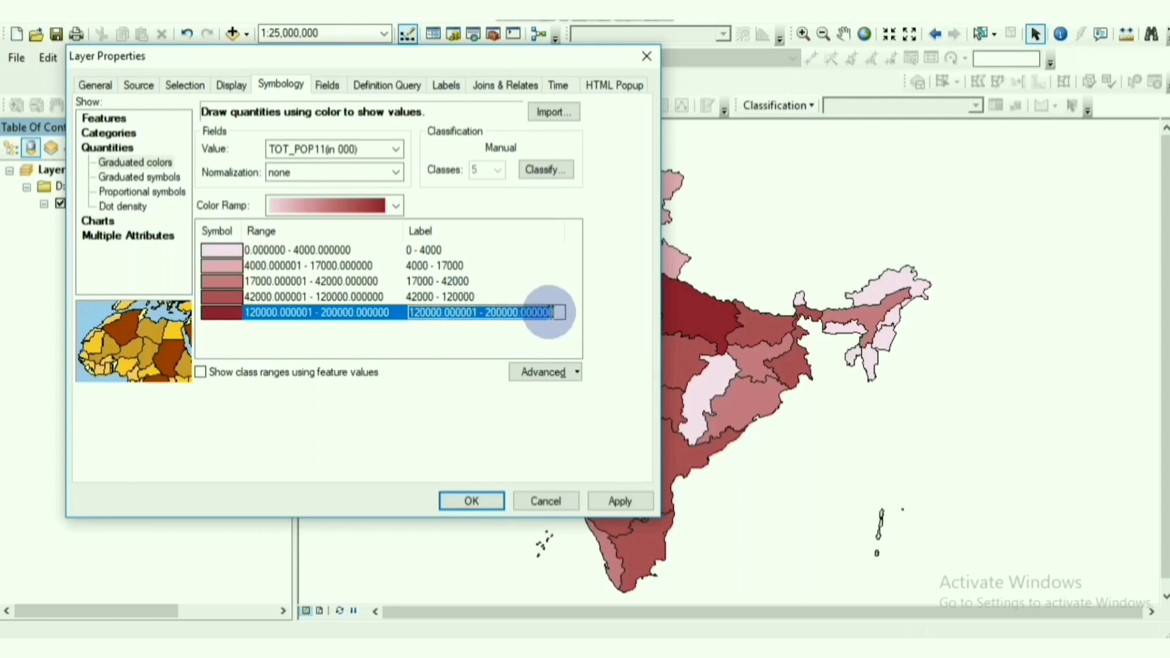
left_click_drag(554, 313, 442, 315)
key("BackSpace")
key("BackSpace")
left_click(476, 313)
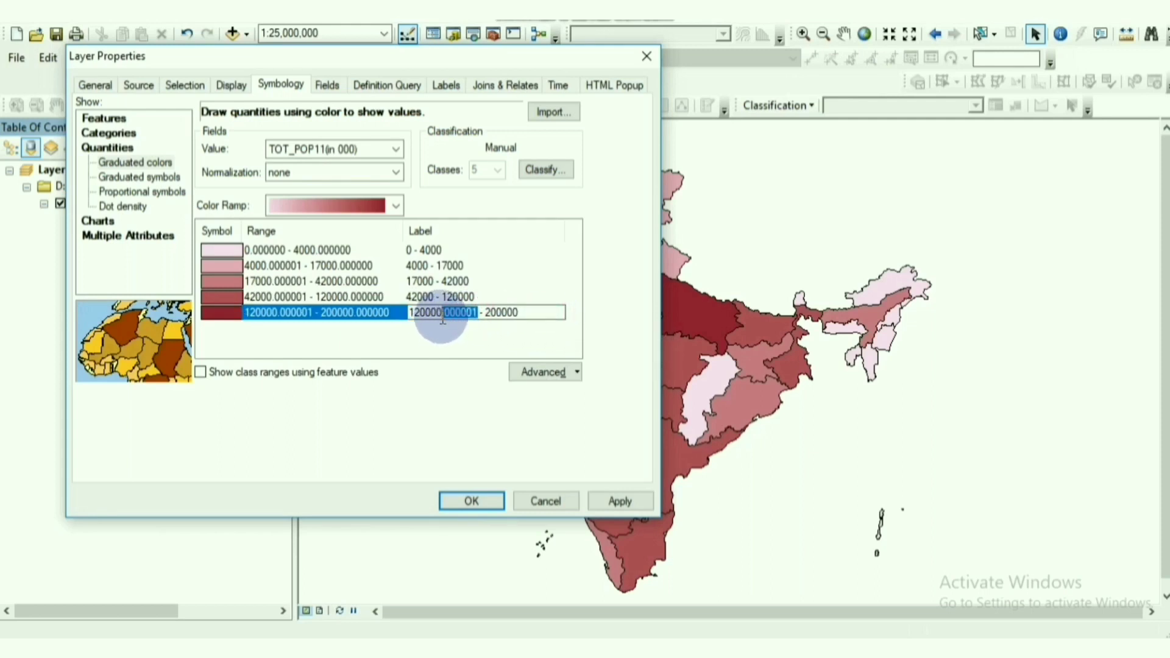
key("BackSpace")
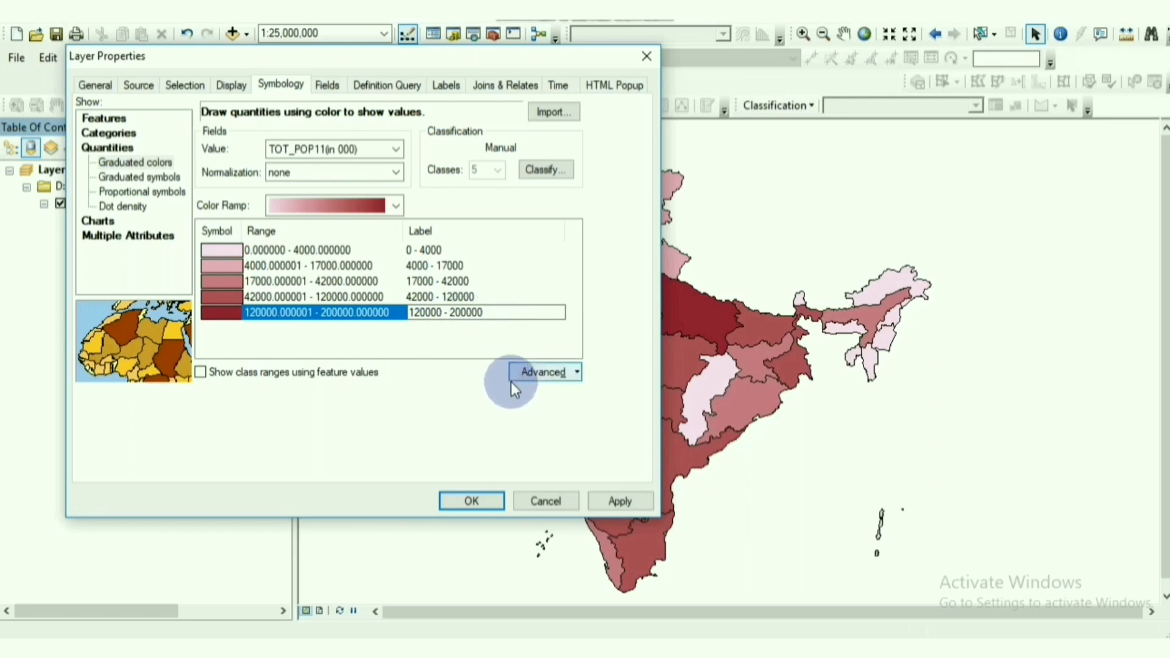
left_click(627, 505)
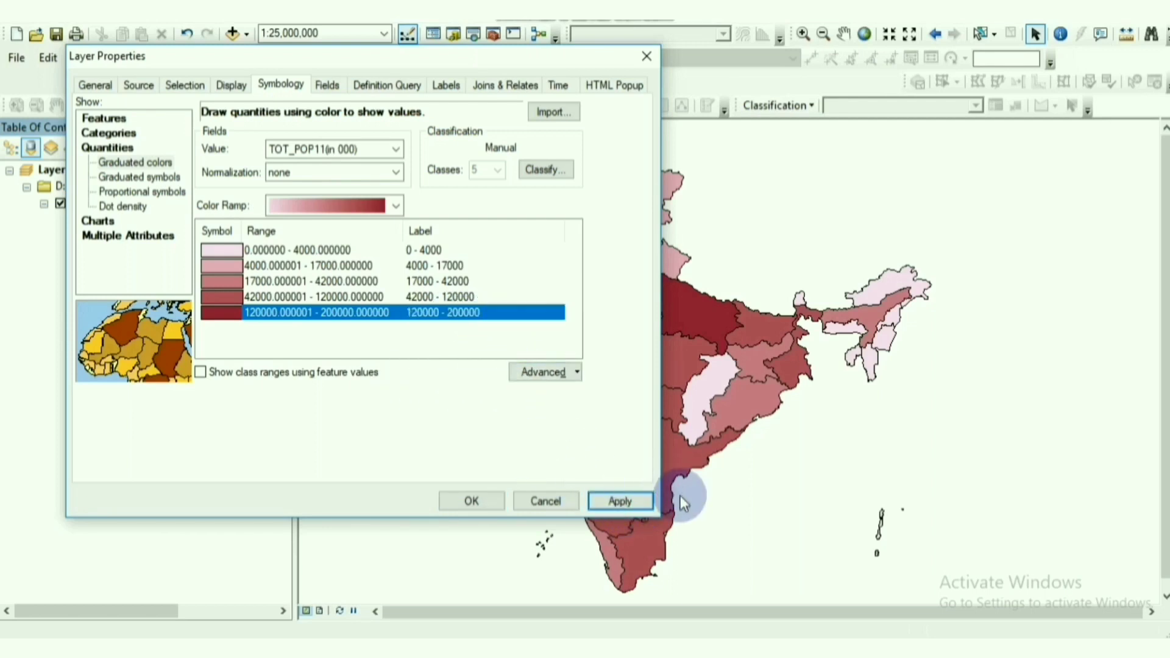
left_click(628, 501)
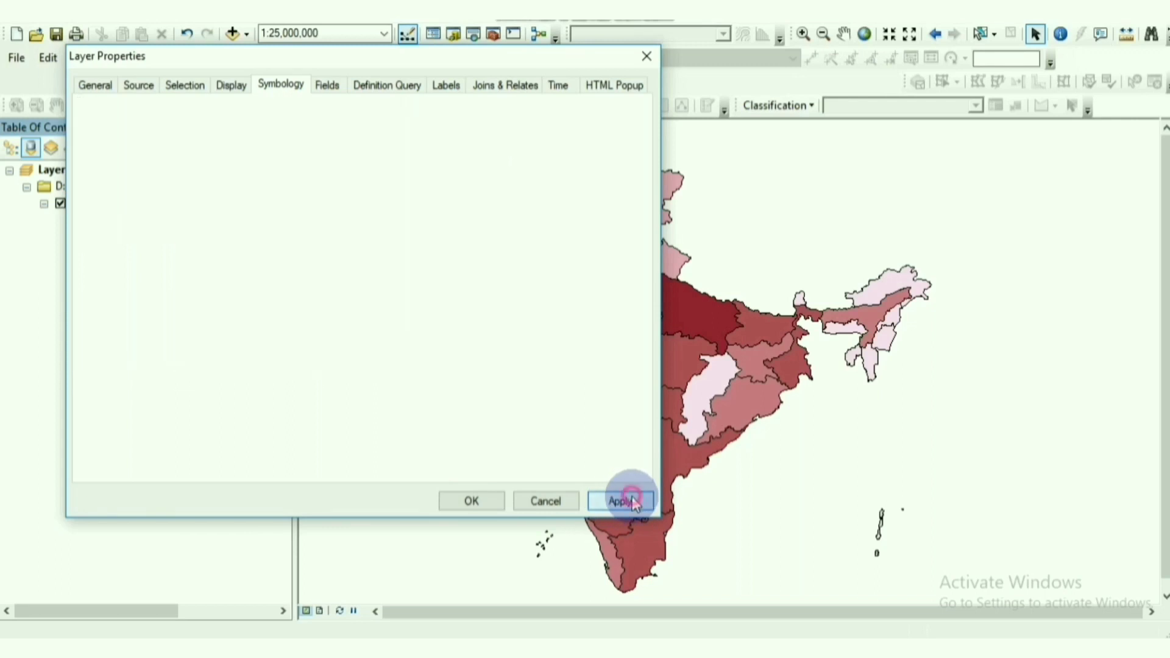
Step: Change the class colors to the light-to-dark orange color ramp and apply it to the map
left_click_drag(394, 52, 506, 39)
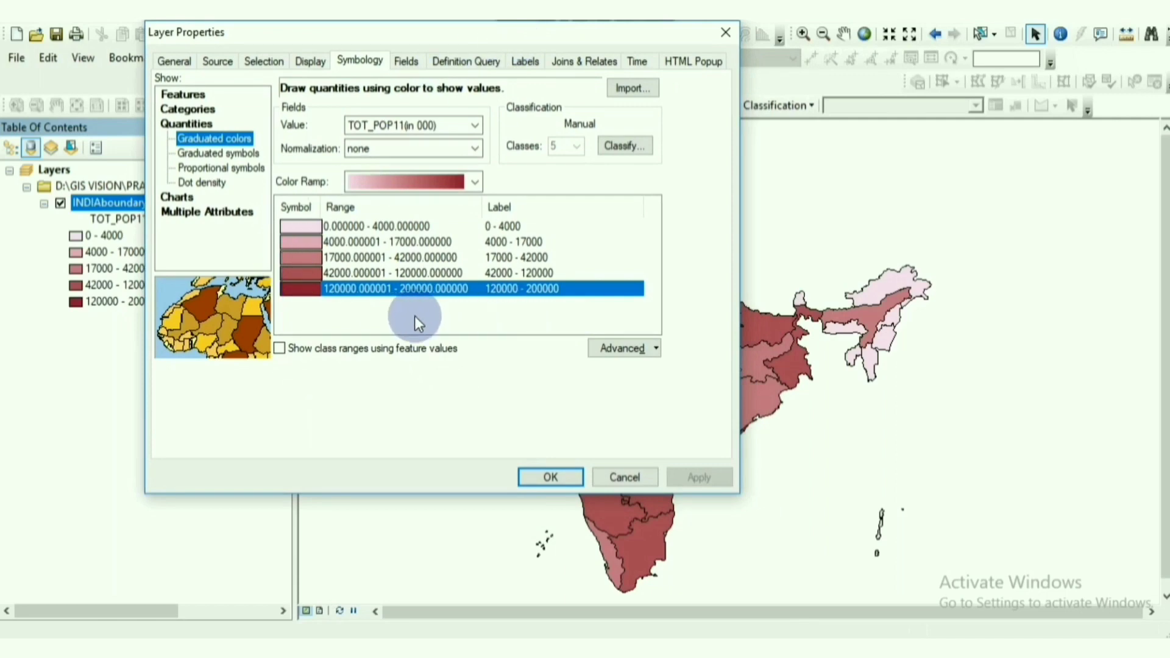
left_click(436, 182)
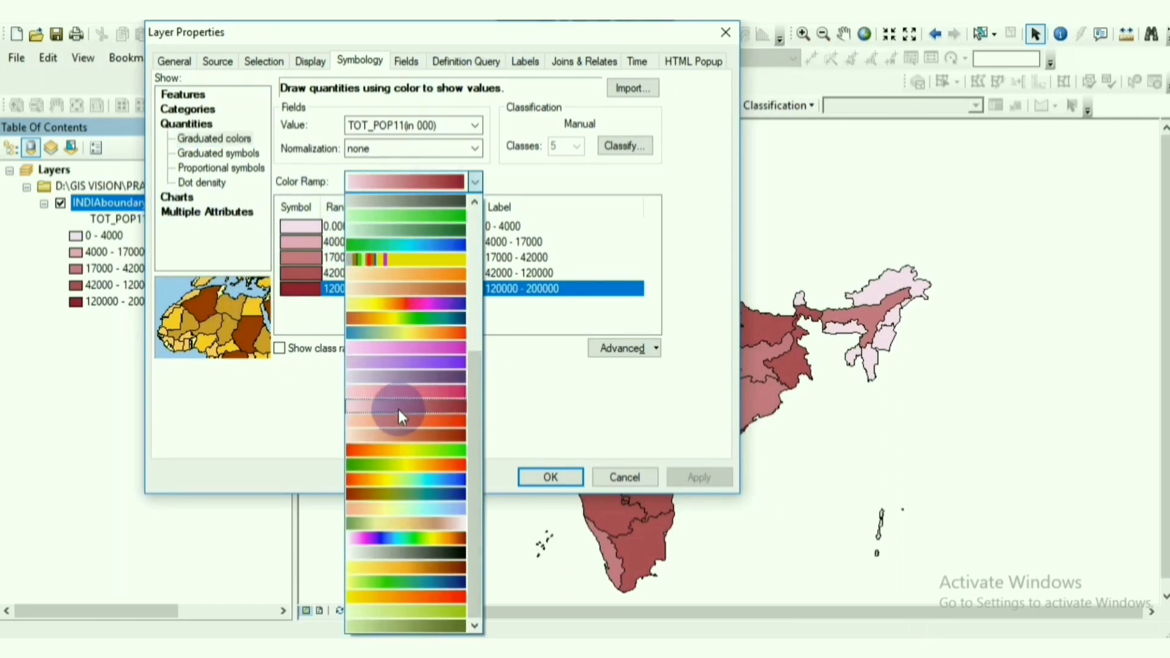
left_click(399, 409)
left_click(420, 182)
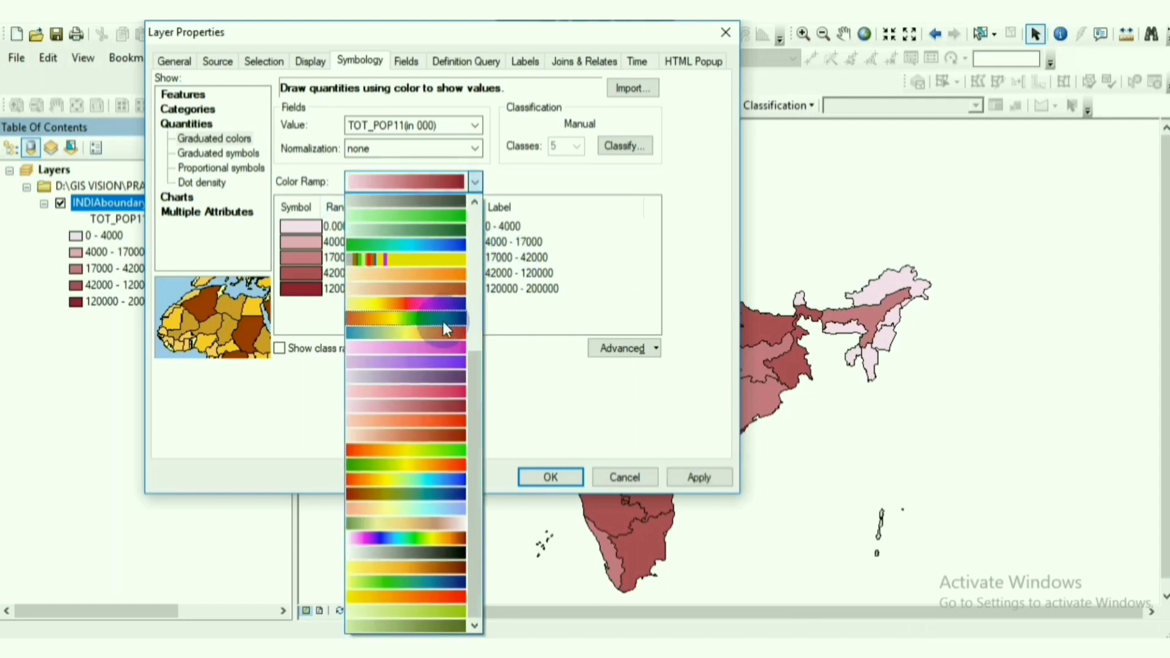
left_click(426, 274)
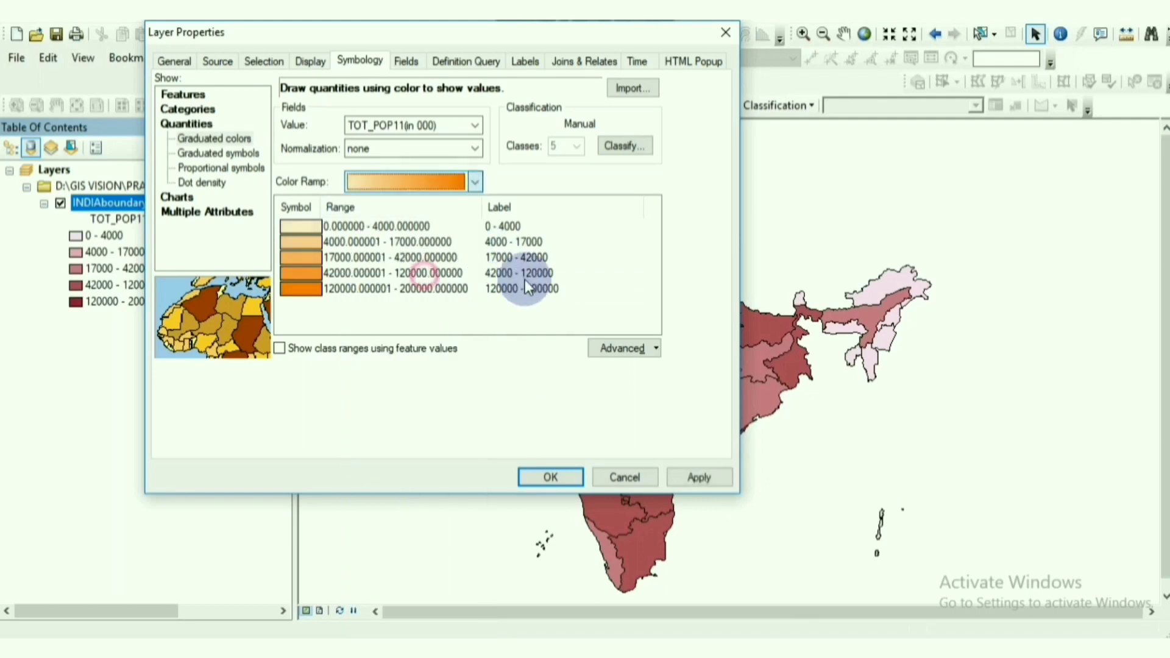
left_click(712, 482)
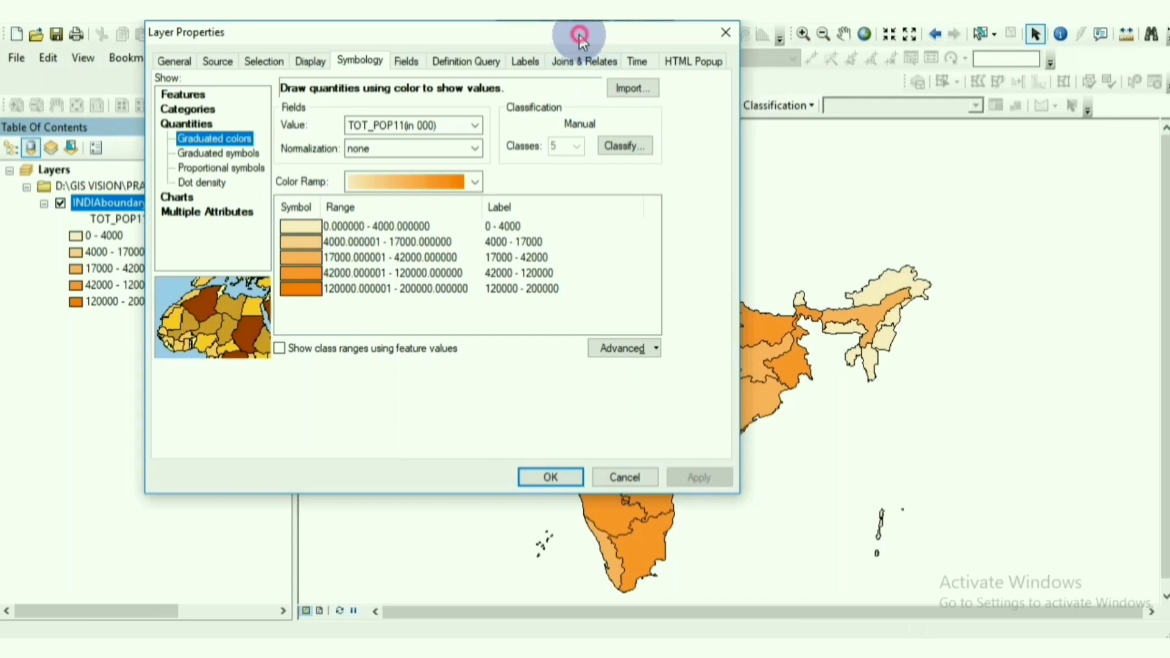
Step: Change the class colors to the red-yellow-green color ramp, apply it to the map and close the layer properties
left_click_drag(579, 35, 639, 1)
left_click(453, 136)
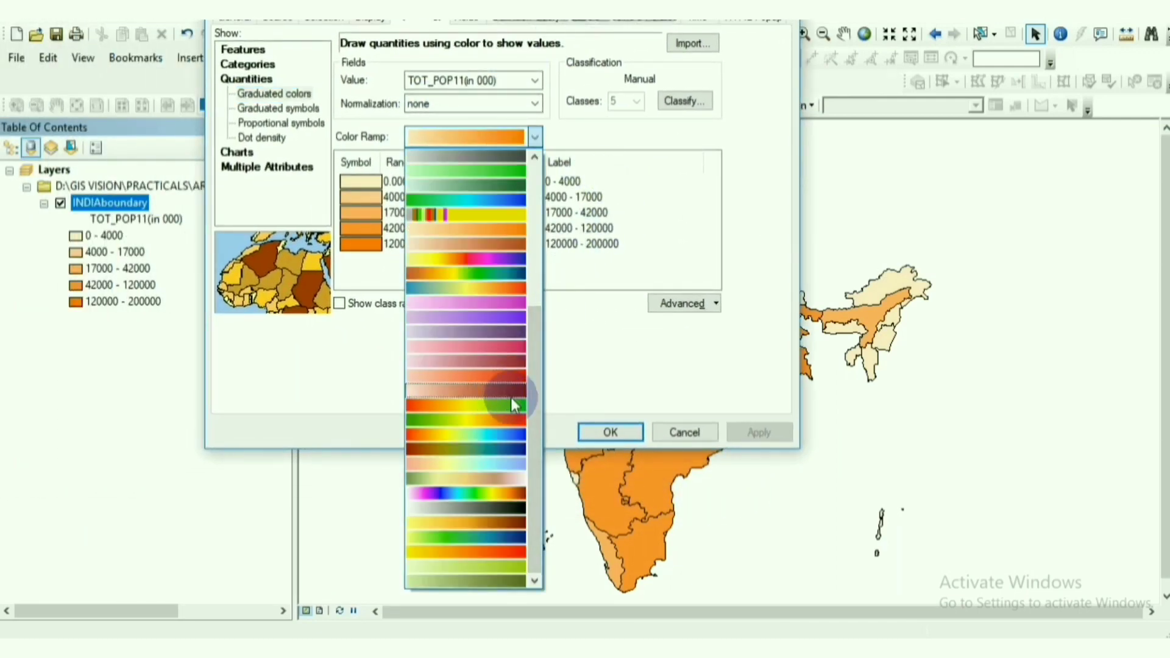
left_click(481, 407)
left_click(769, 433)
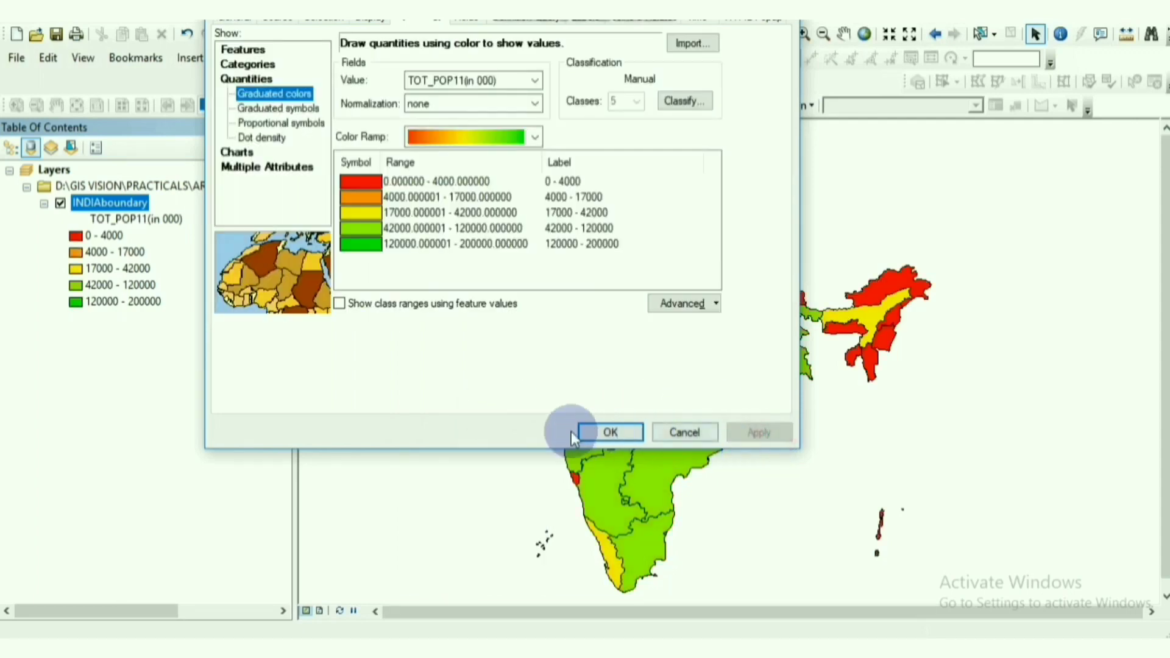
left_click(596, 434)
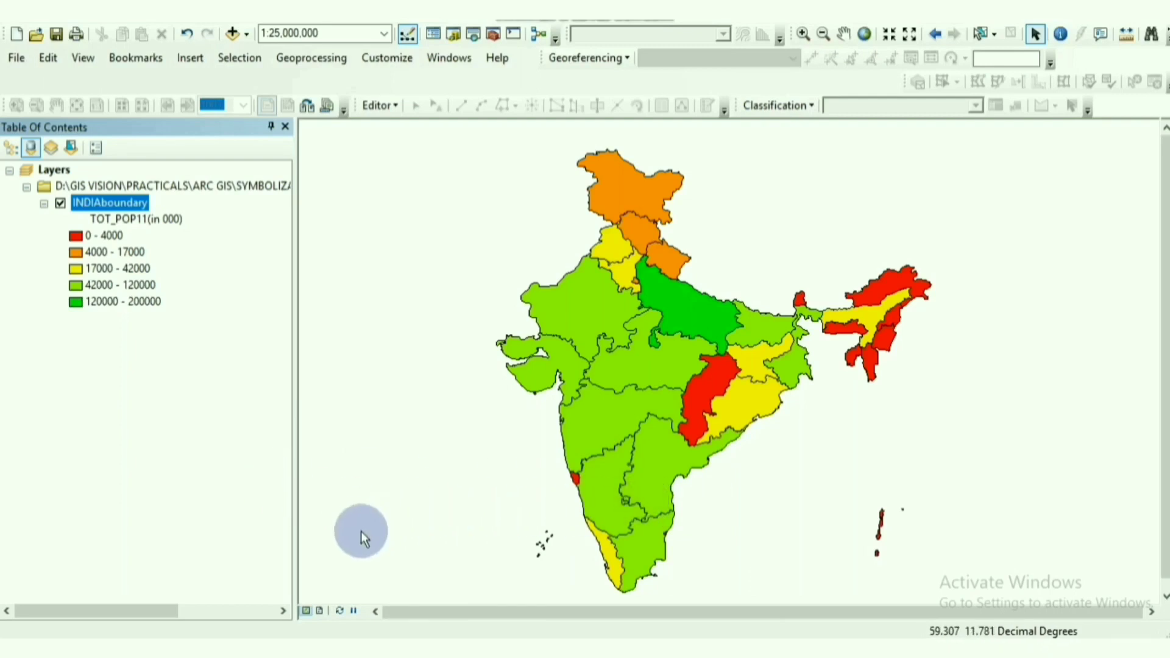
Step: Switch the INDIAboundary layer to dot density symbology and add TOT_POP11(in 000) as the dot field
right_click(120, 199)
left_click(229, 578)
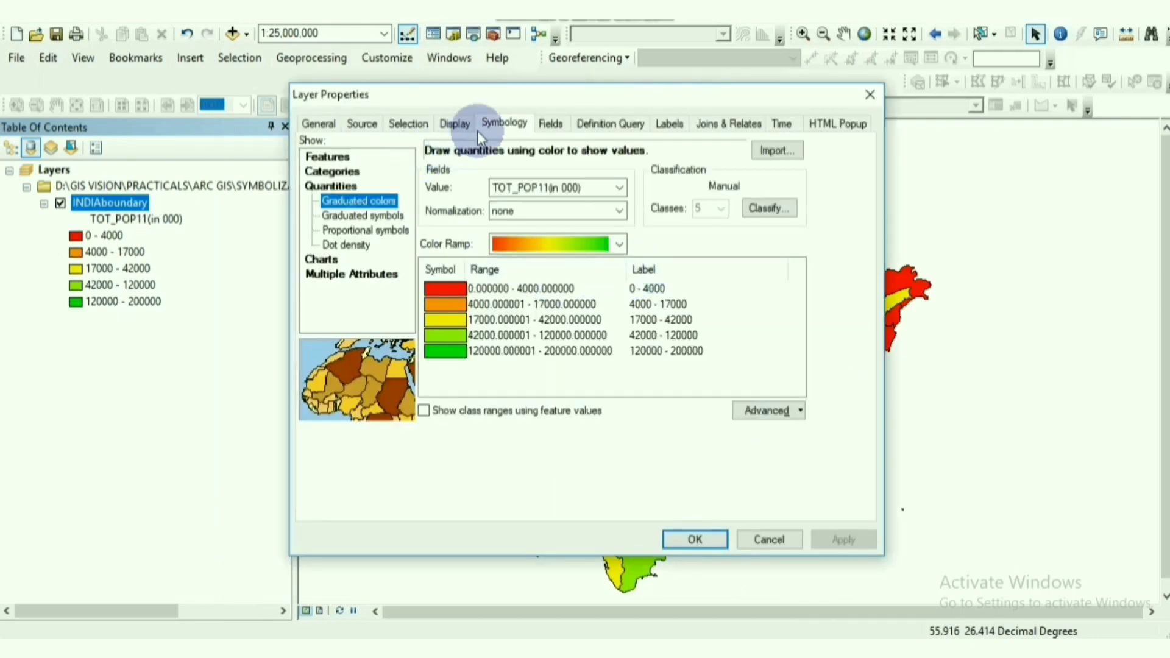
left_click_drag(536, 95, 353, 58)
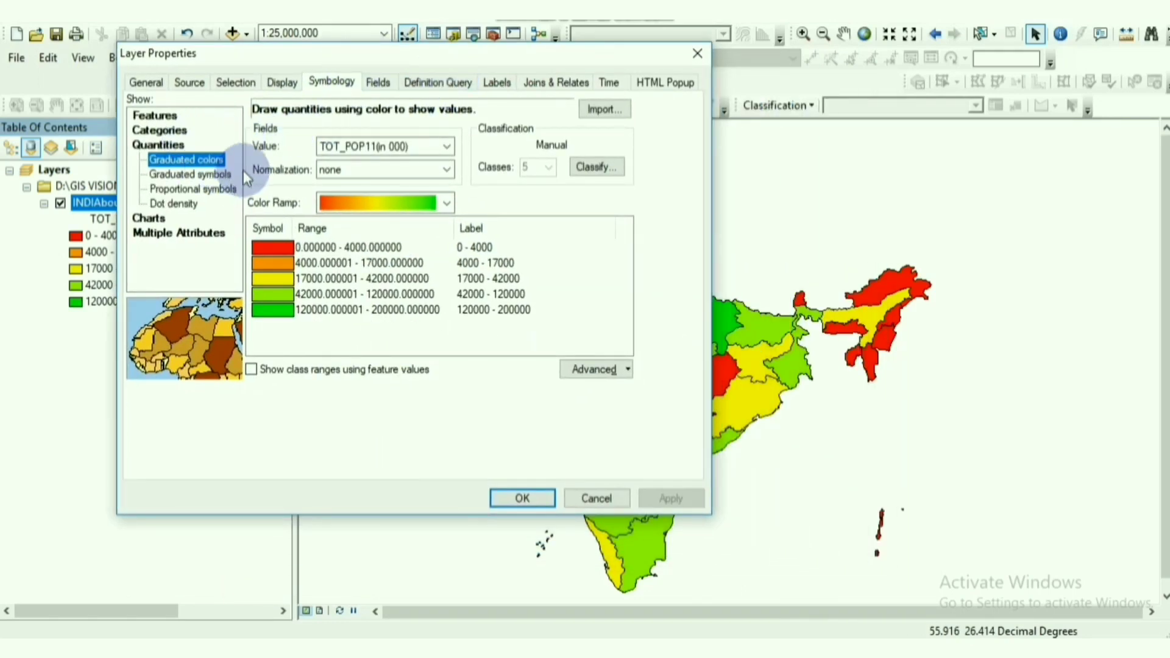
left_click(173, 201)
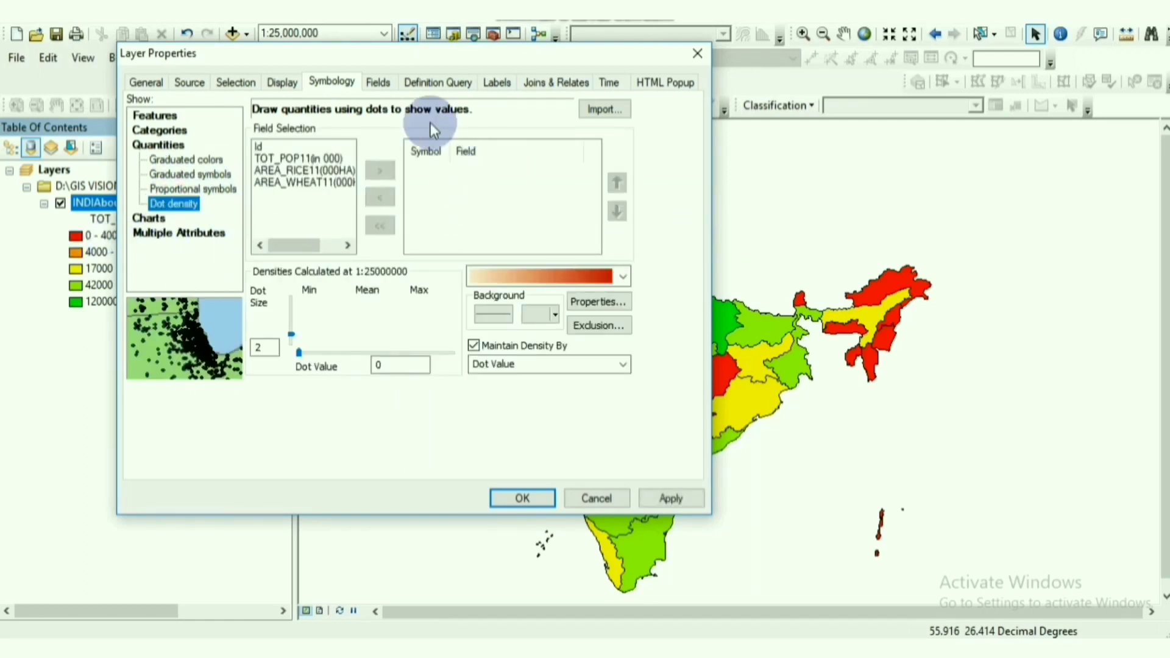
left_click_drag(401, 65, 307, 52)
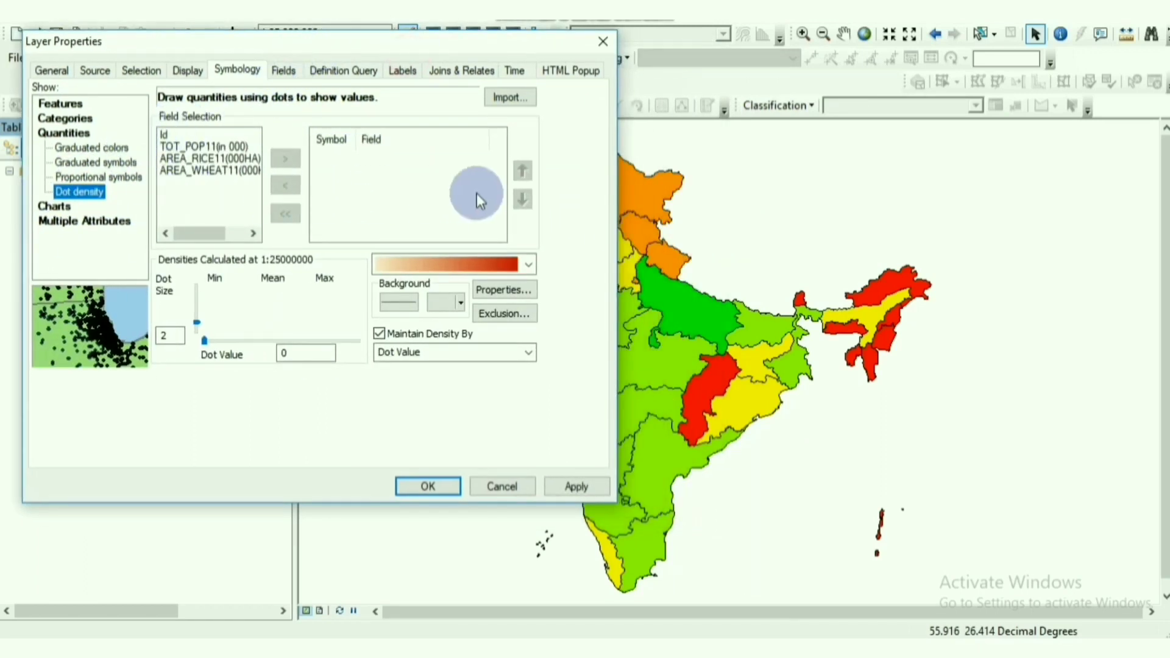
left_click(220, 146)
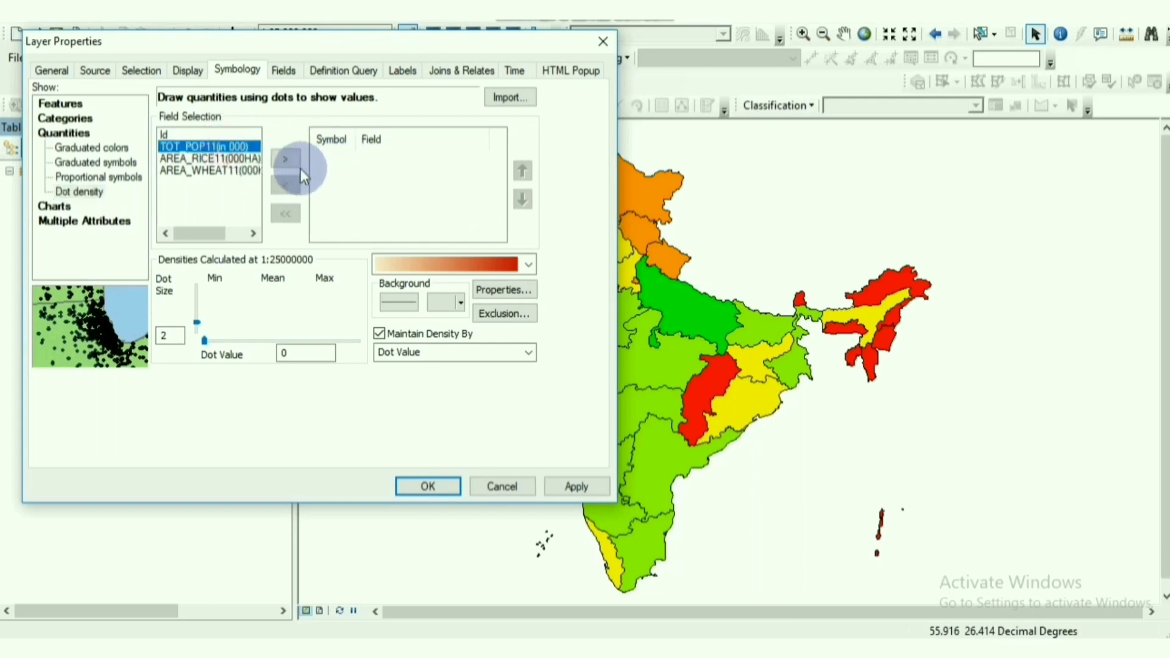
left_click(285, 159)
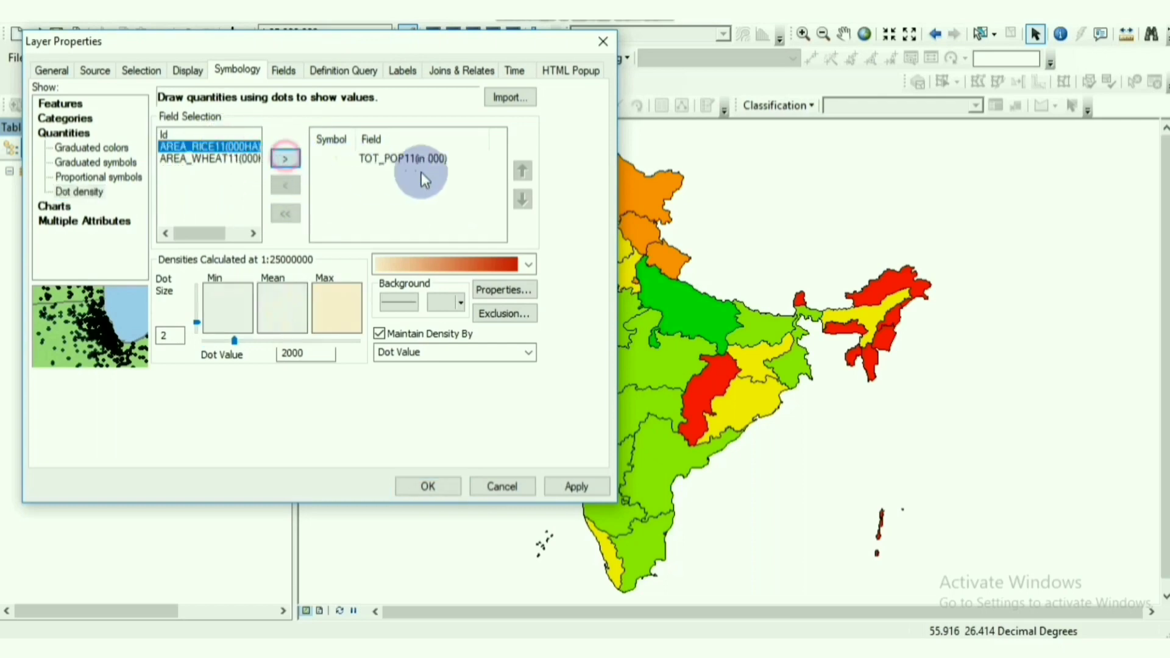
Step: Color the TOT_POP11(in 000) dot symbol red and apply the dot density symbology to the map
double_click(335, 159)
left_click_drag(587, 93, 369, 57)
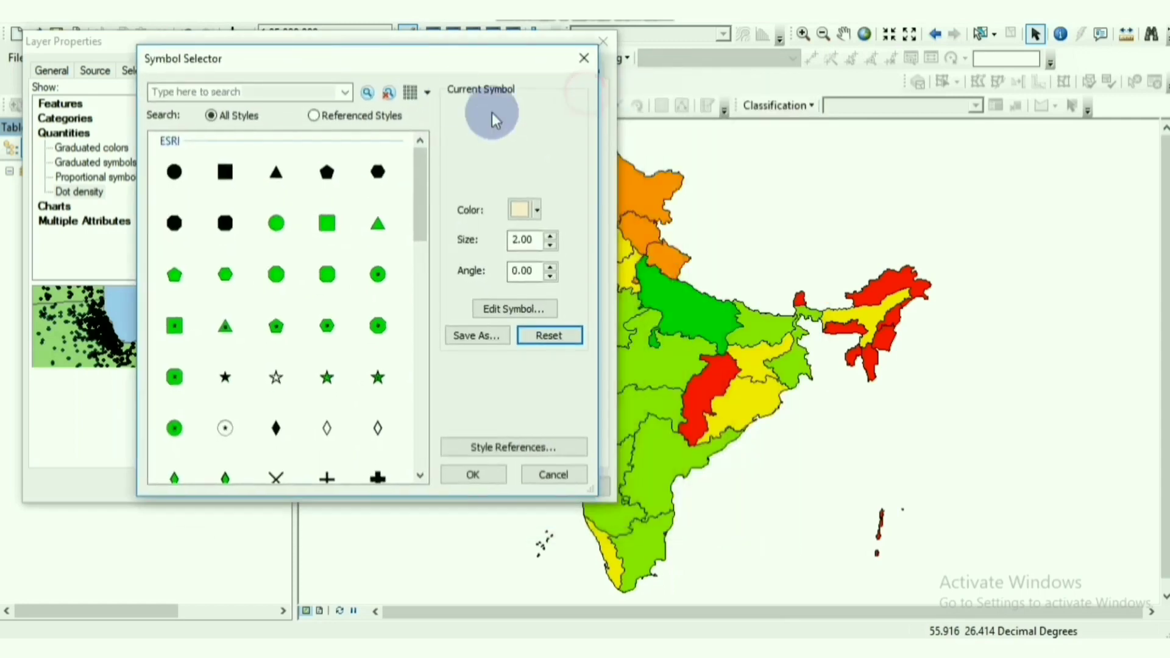
left_click(521, 208)
left_click(534, 302)
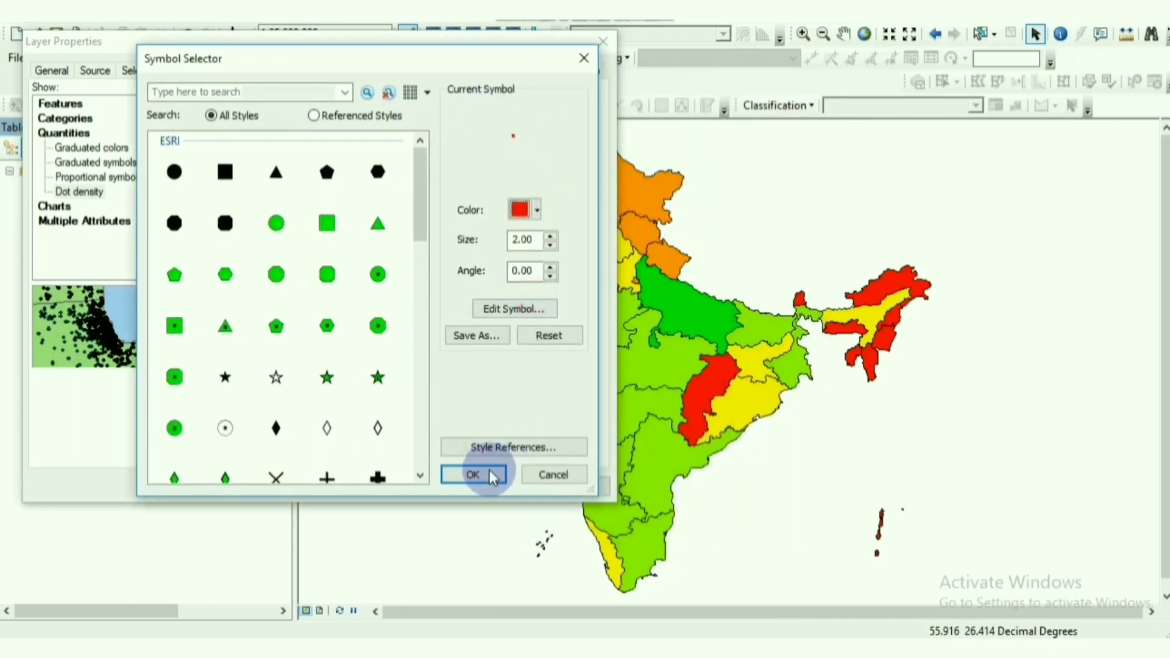
left_click(478, 473)
left_click(578, 486)
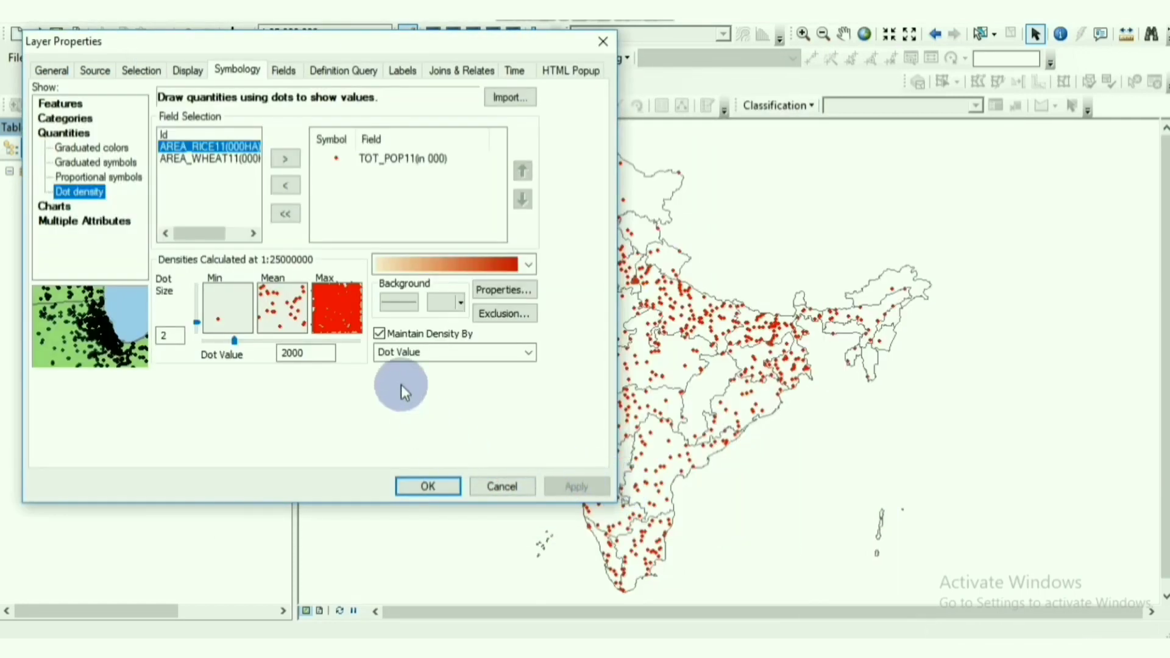
Step: Set the dot value to 1000 for the population dots and confirm the layer properties
left_click_drag(448, 46, 429, 32)
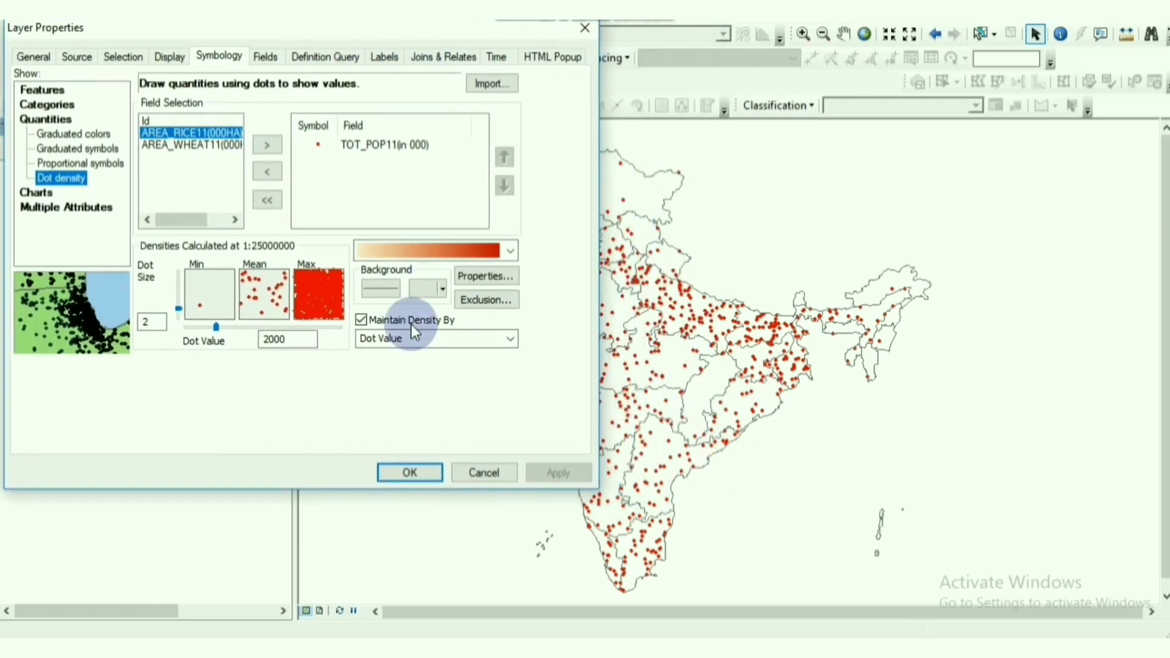
left_click(300, 342)
left_click_drag(302, 340, 253, 360)
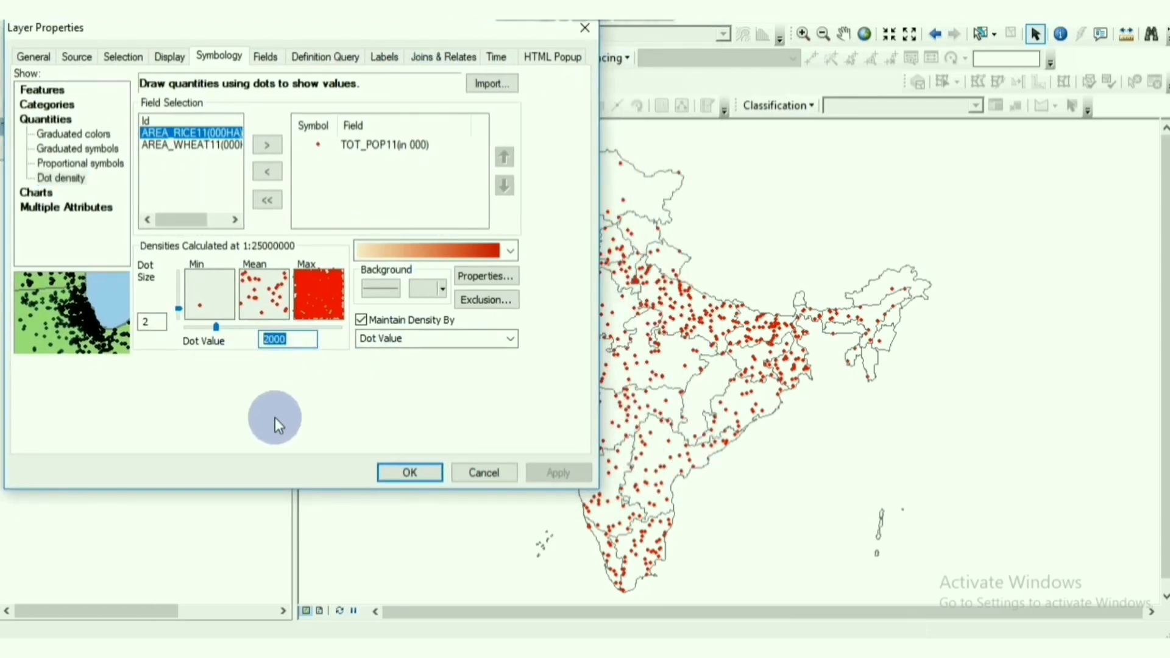
type("1")
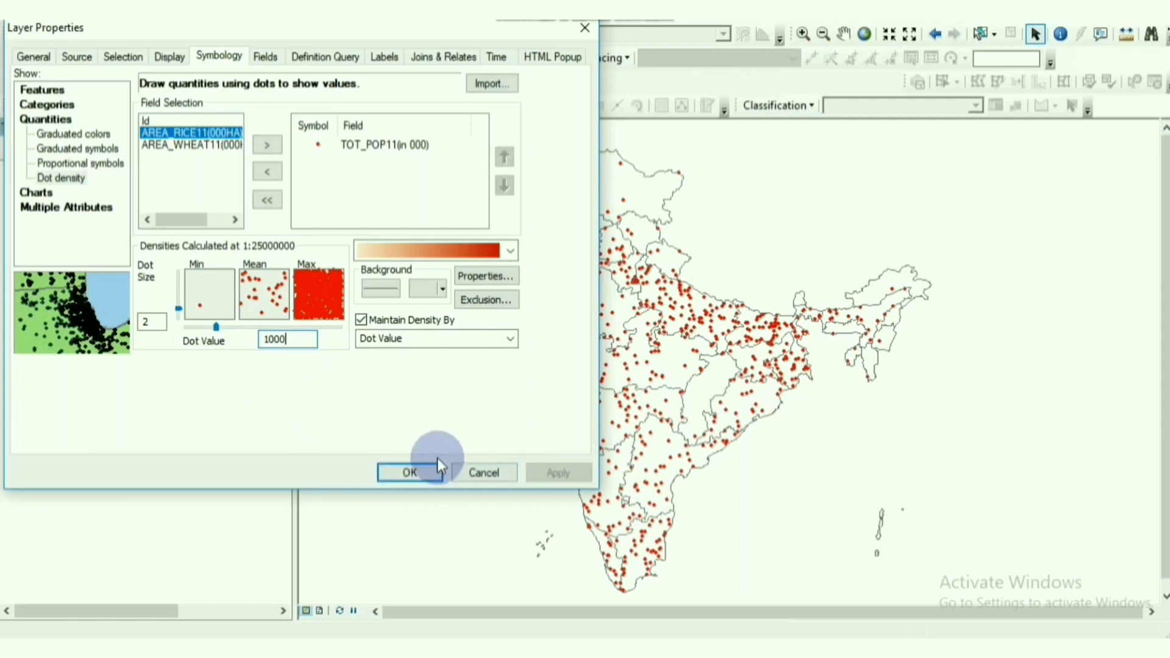
left_click(401, 471)
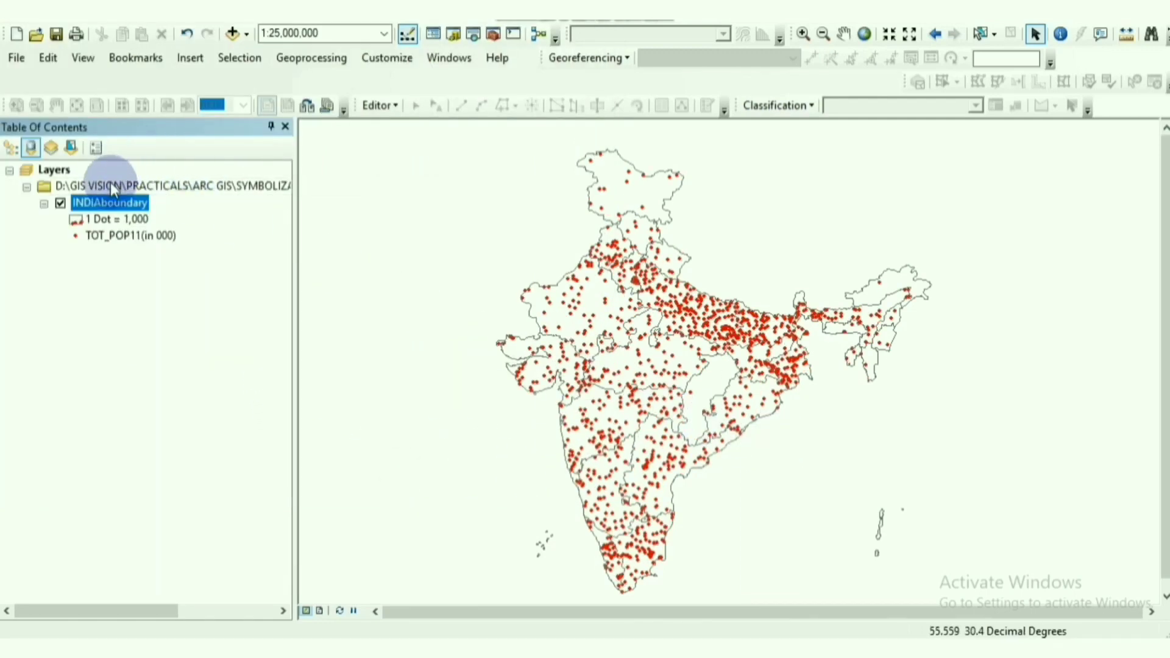
Step: Reopen the INDIAboundary symbology settings and set the dot value to 1000 for the size 4 dots
right_click(112, 200)
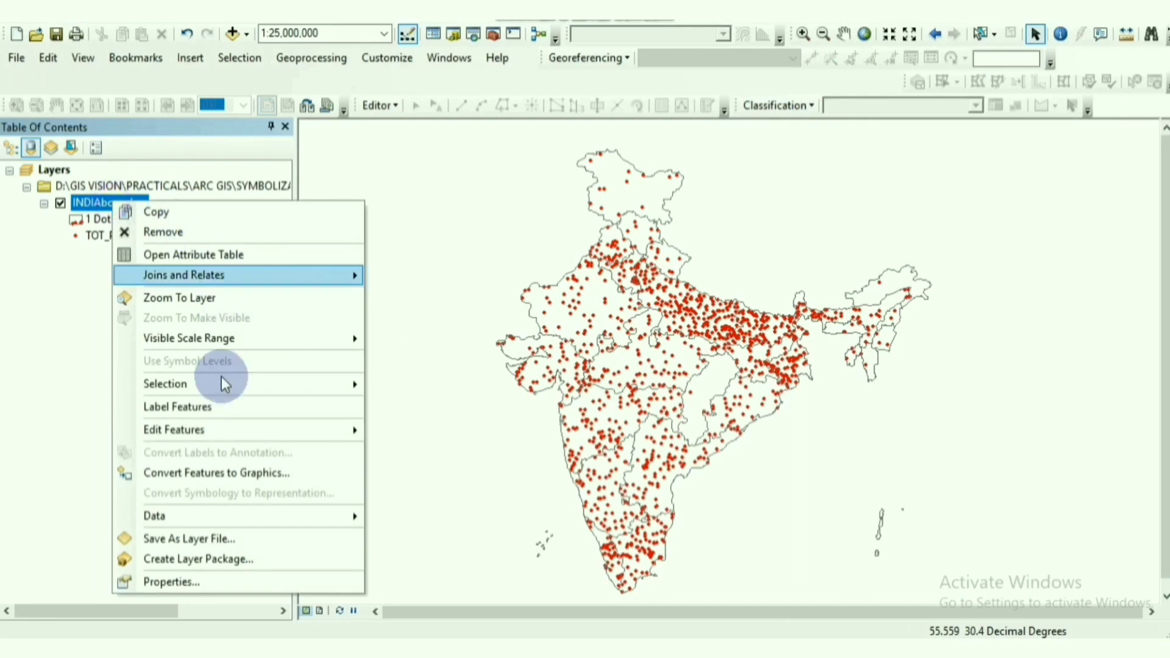
left_click(245, 583)
double_click(576, 405)
type("1000")
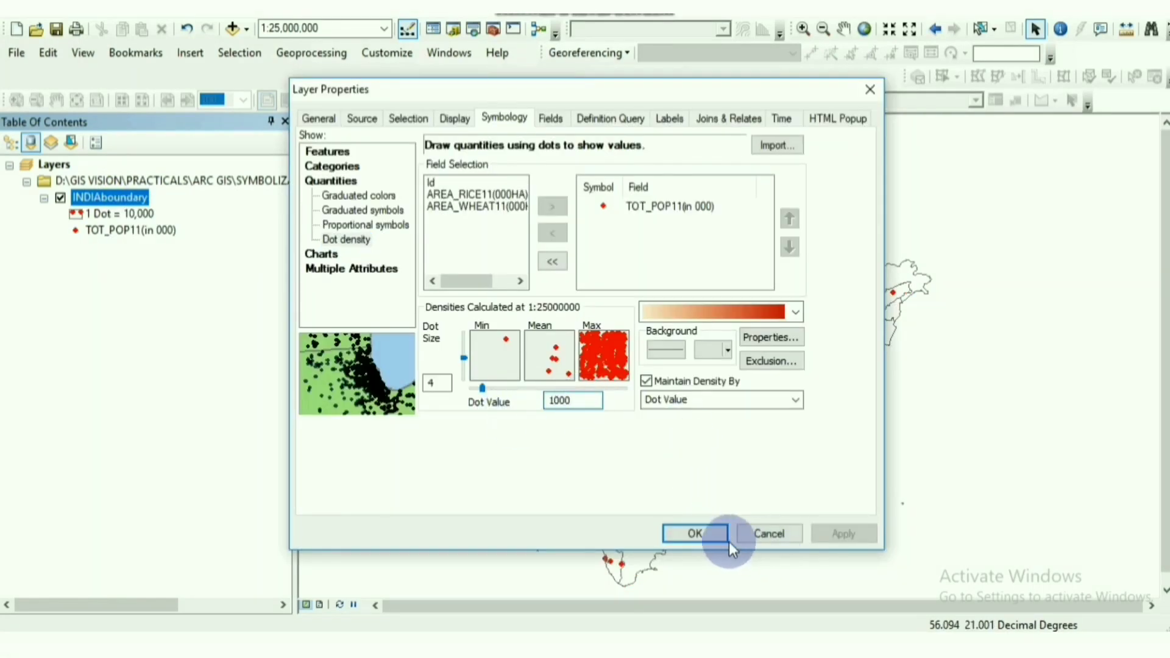
left_click(707, 533)
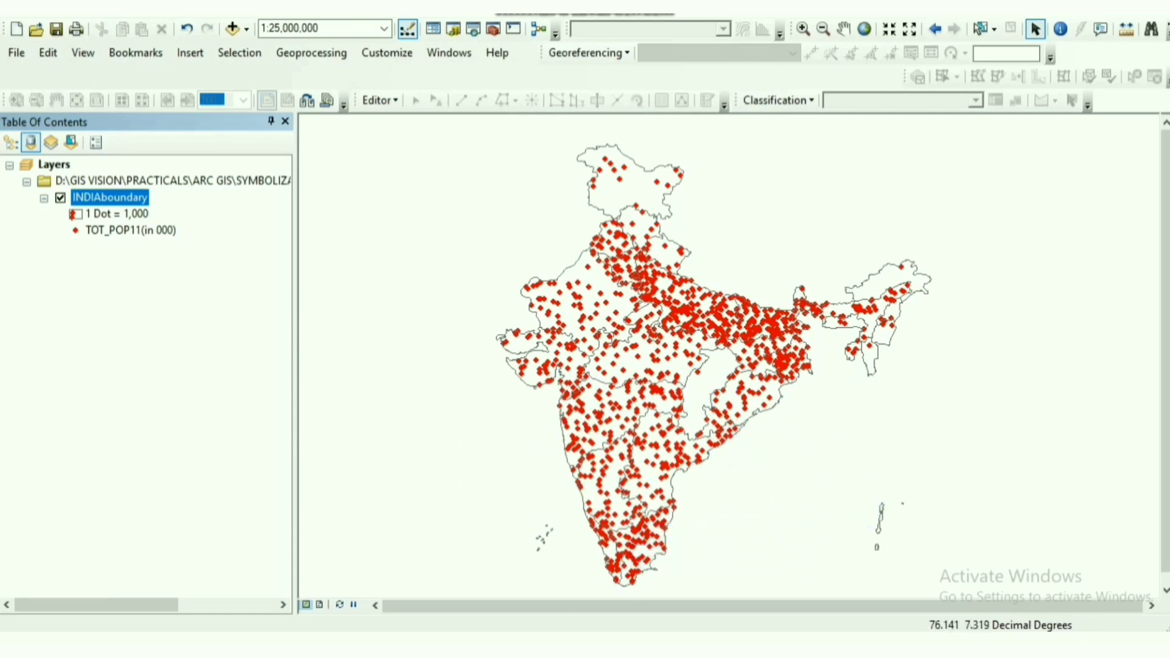
Step: Switch the INDIAboundary layer to pie chart symbology and add the AREA_RICE11(000HA) and AREA_WHEAT11(000HA) fields
right_click(103, 201)
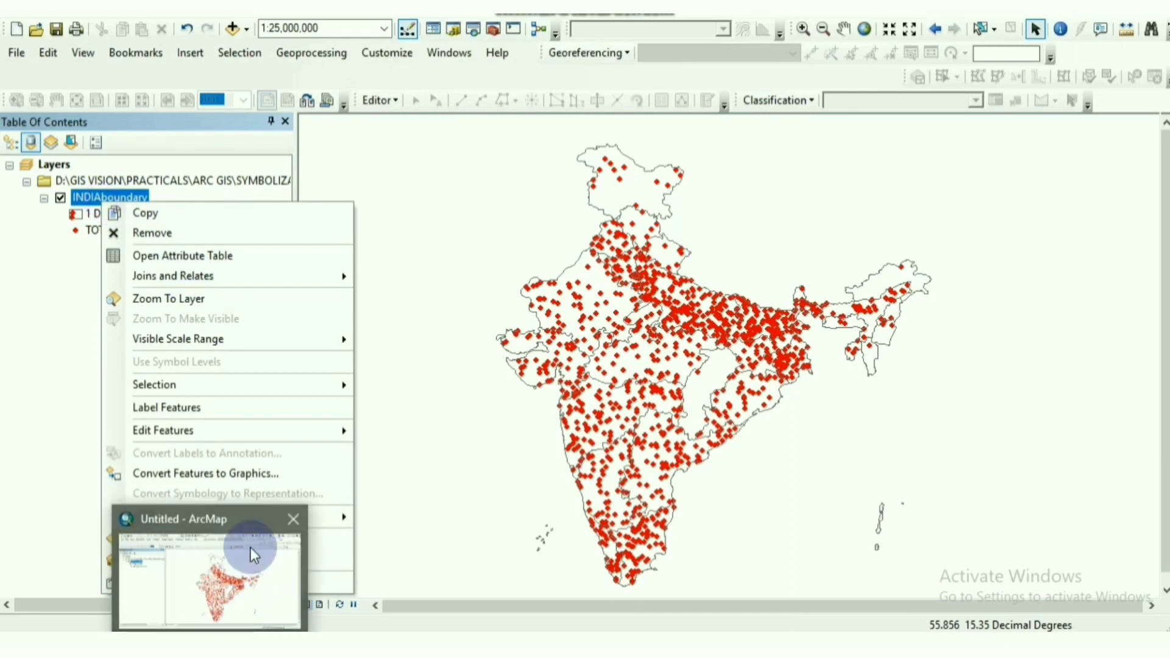
left_click(429, 458)
right_click(127, 196)
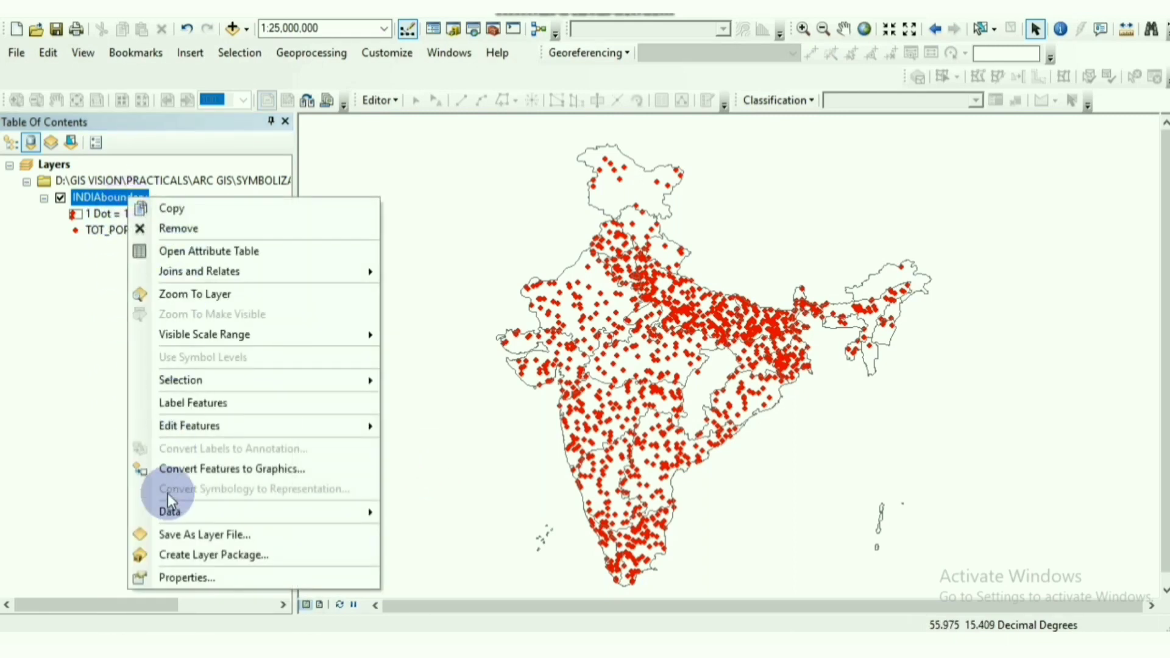
left_click(209, 579)
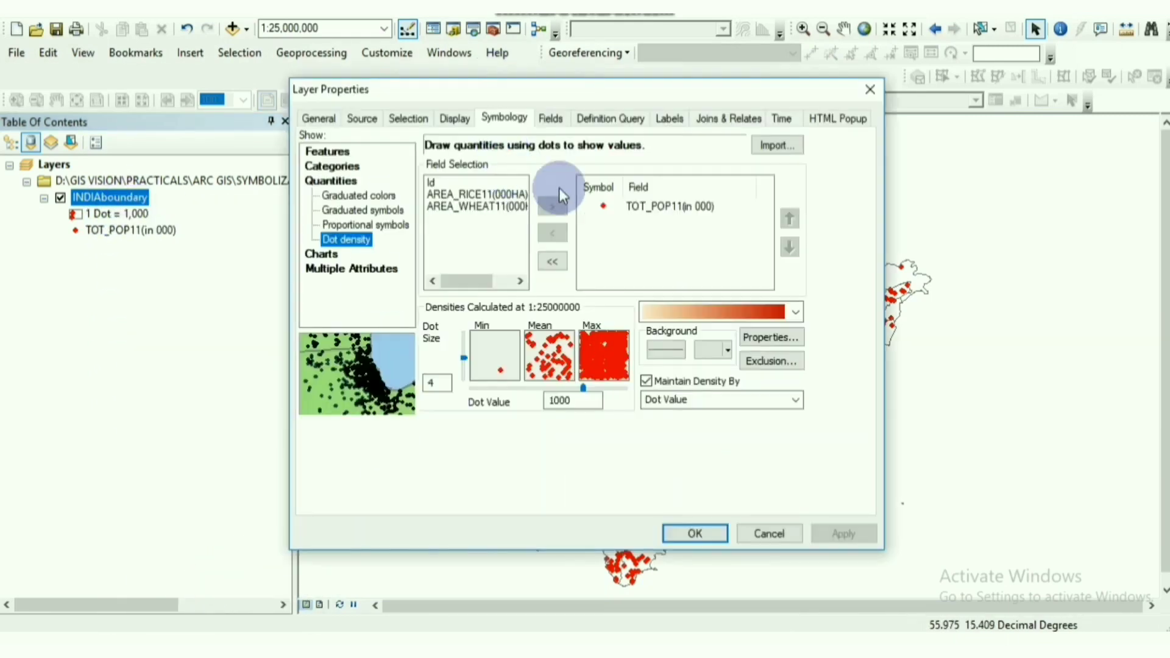
left_click_drag(672, 89, 370, 101)
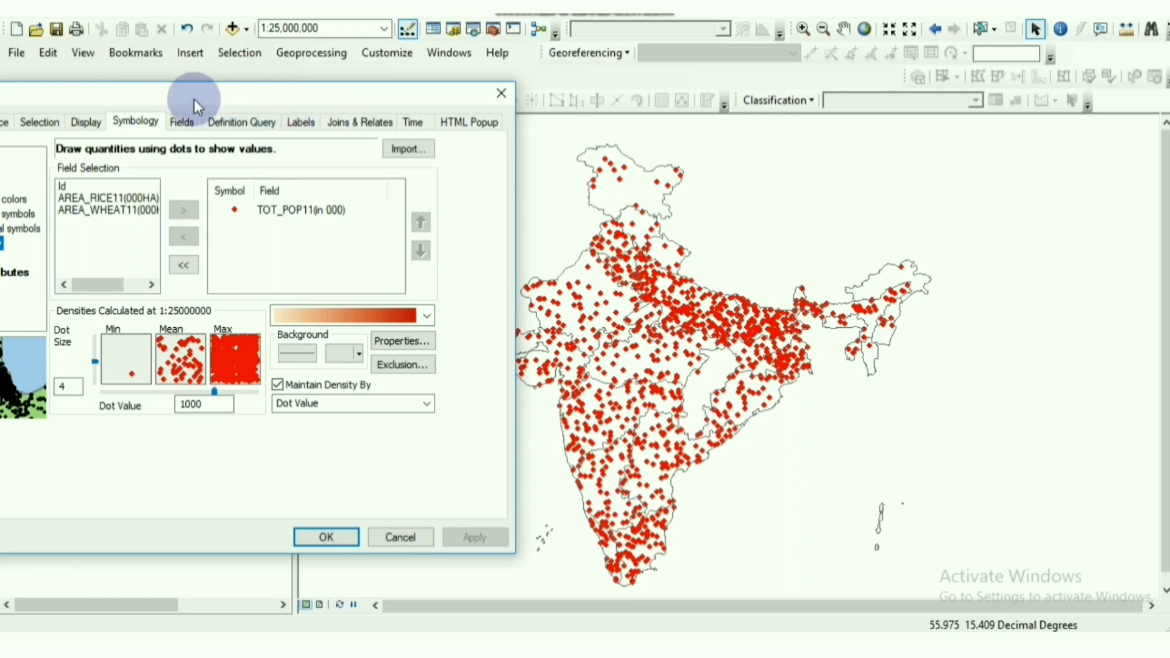
left_click_drag(321, 99, 534, 89)
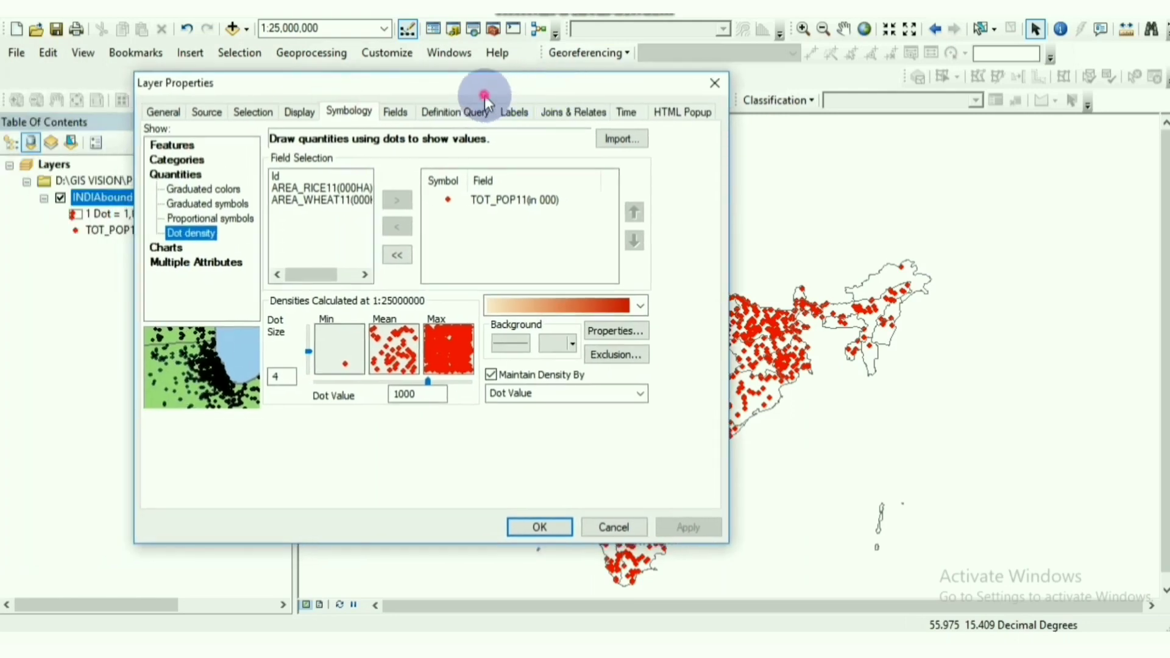
left_click(165, 247)
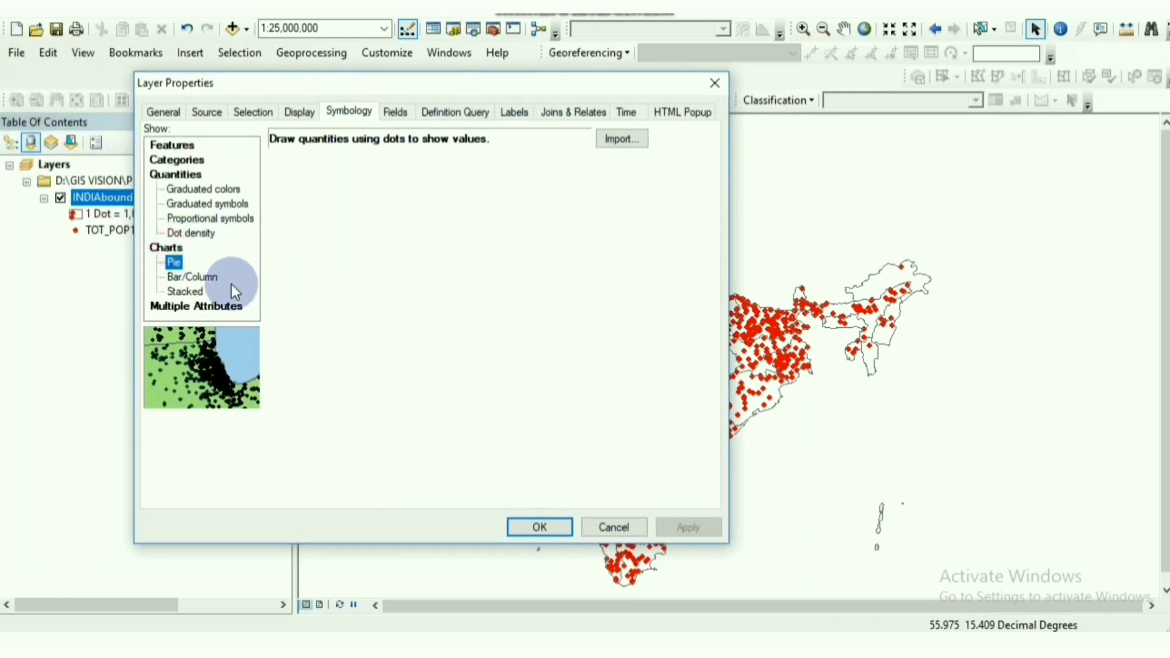
left_click_drag(498, 83, 452, 9)
left_click(279, 126)
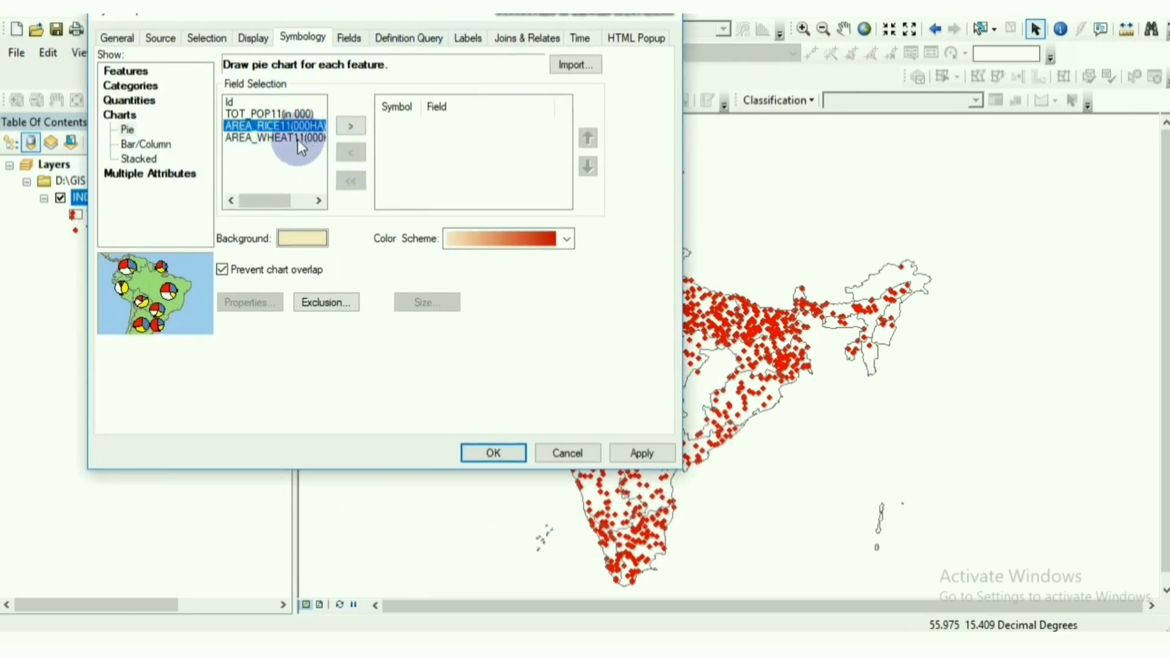
left_click(350, 126)
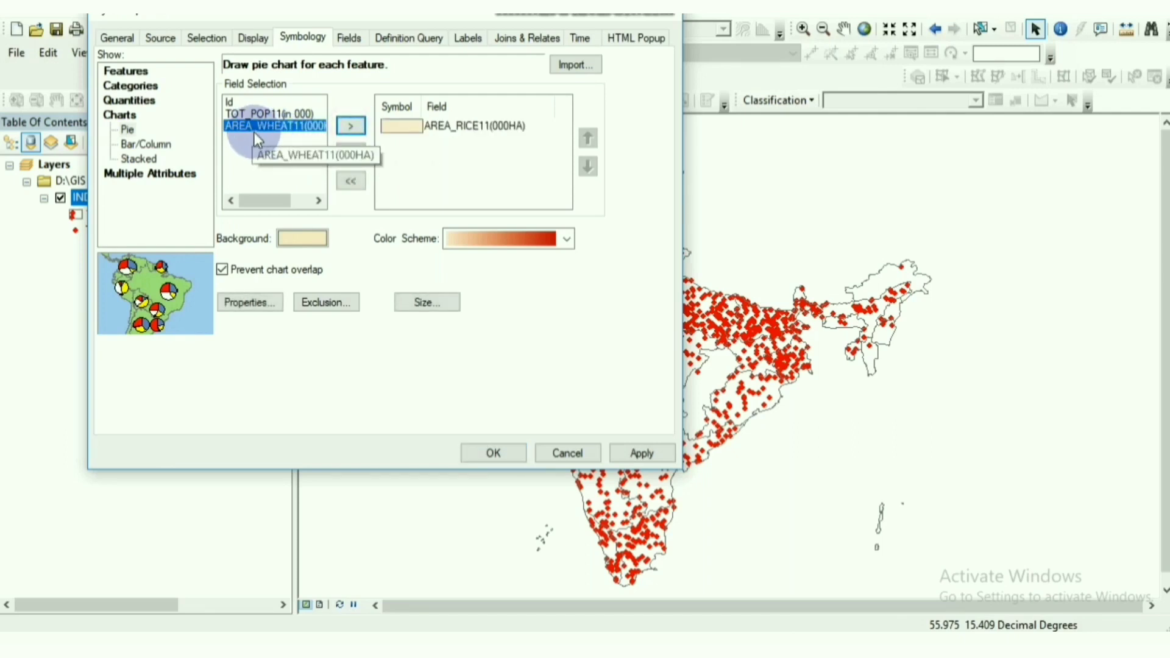
left_click(362, 128)
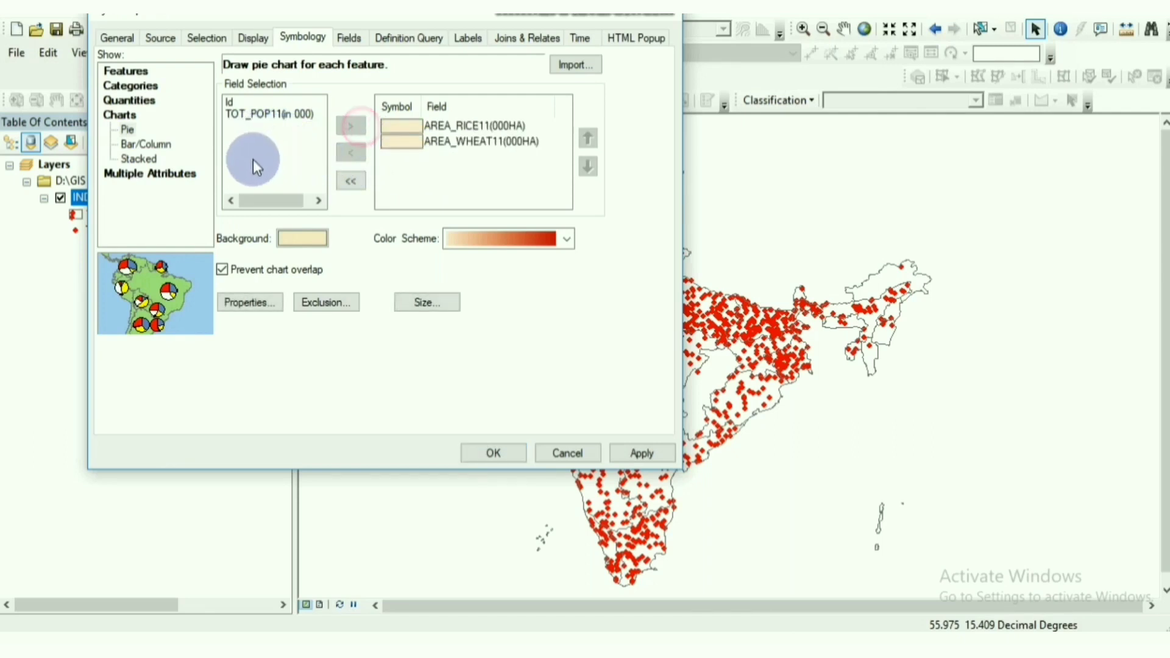
Step: Set the fill color of the AREA_RICE11(000HA) pie slice symbol to bright green
double_click(408, 133)
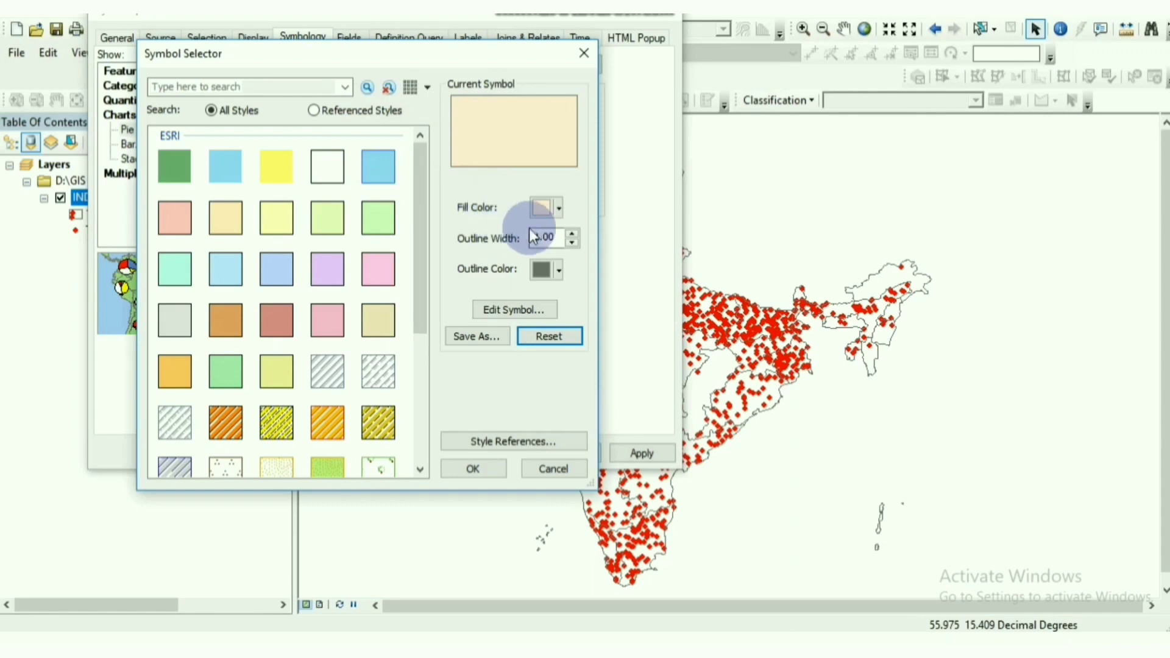
left_click(541, 209)
left_click(636, 291)
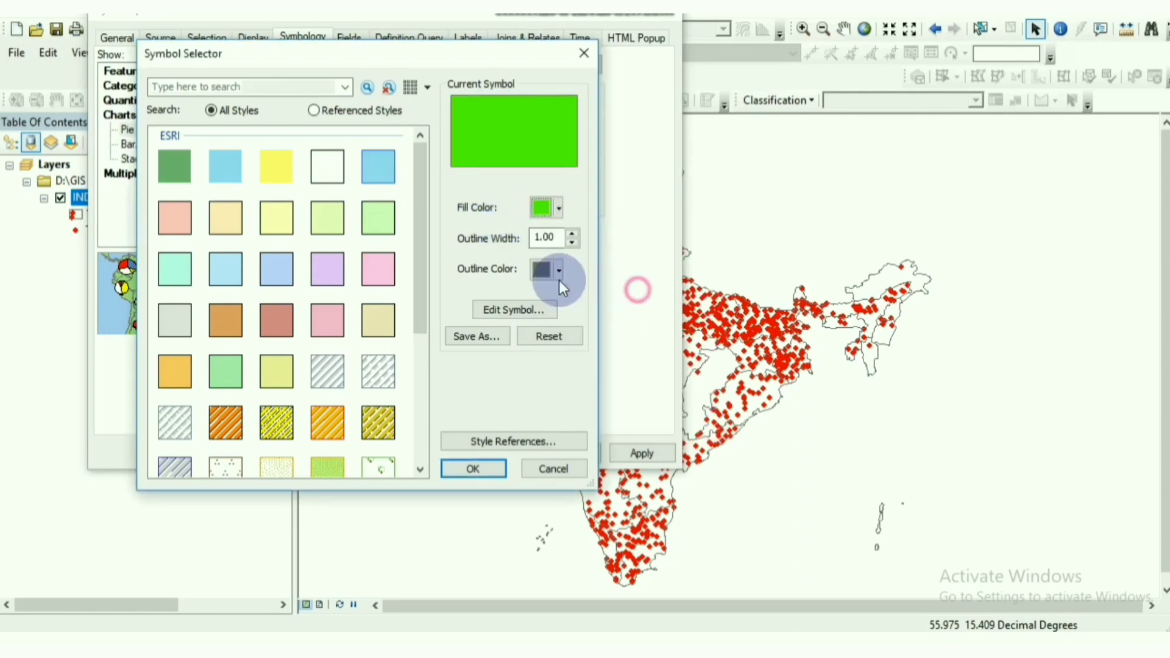
left_click(473, 468)
Step: Set the fill color of the AREA_WHEAT11(000HA) pie slice symbol to brown
double_click(396, 141)
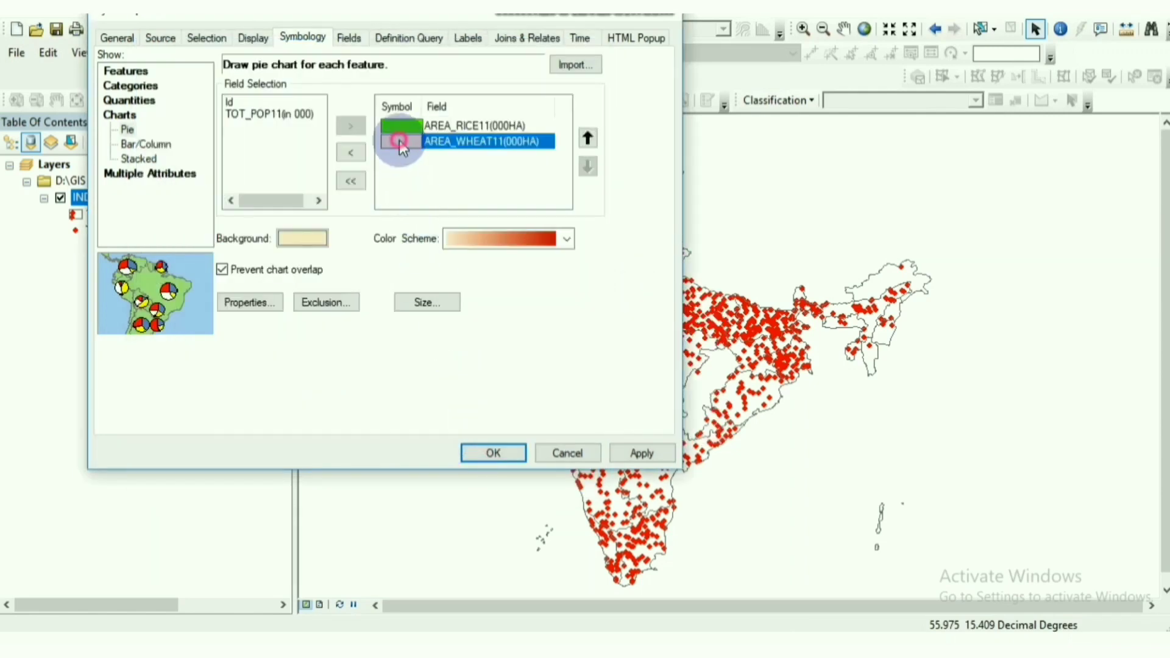
left_click(540, 208)
left_click(571, 321)
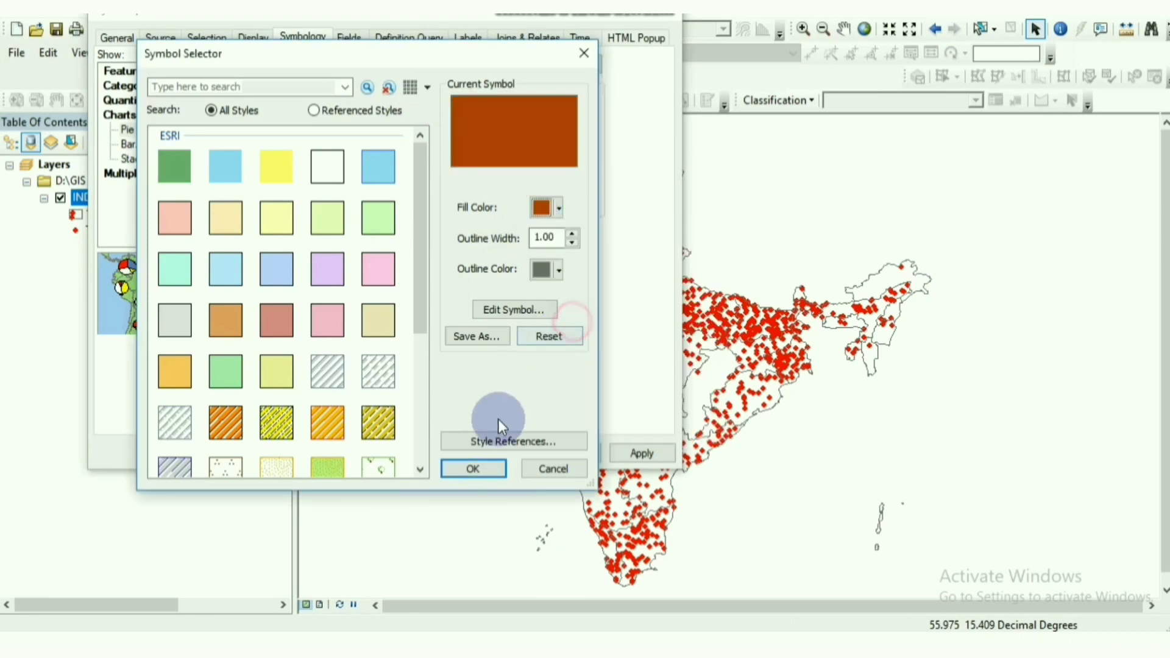
left_click(474, 468)
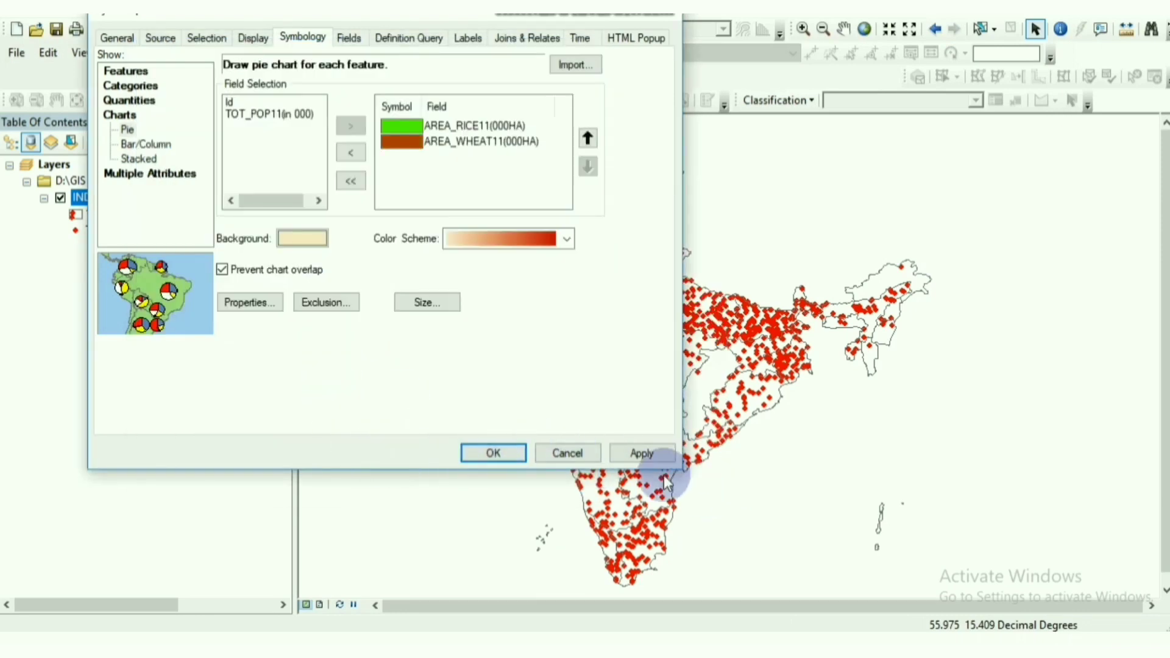
Step: Try bright green as the background fill color behind the pie charts
left_click(300, 239)
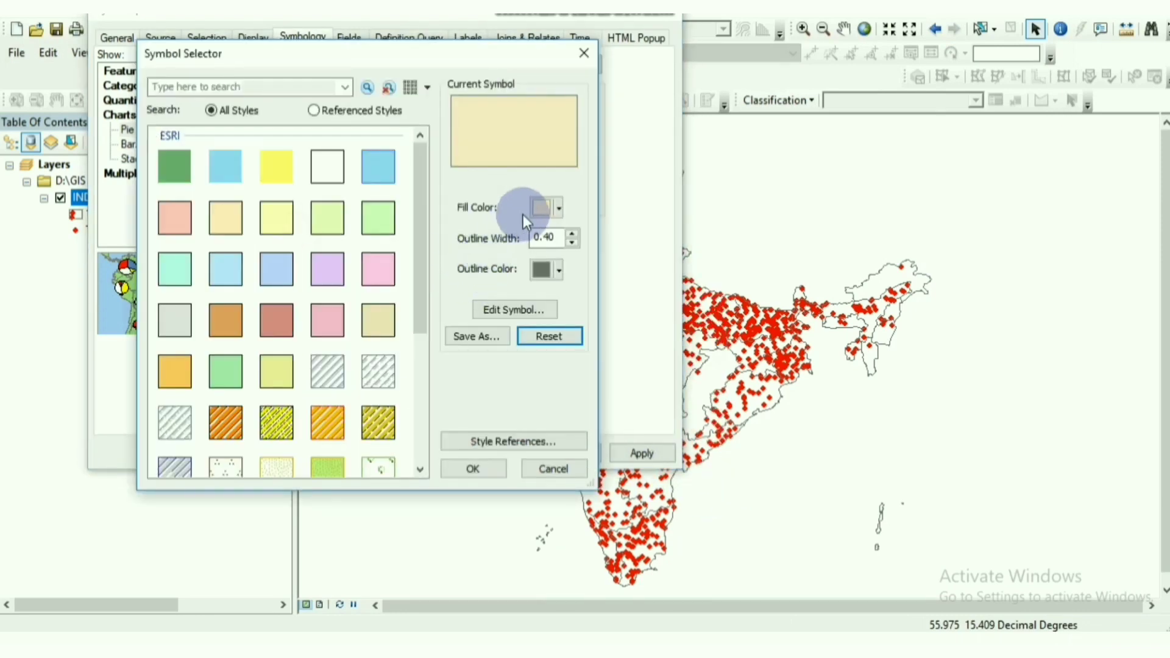
left_click(540, 208)
left_click(637, 288)
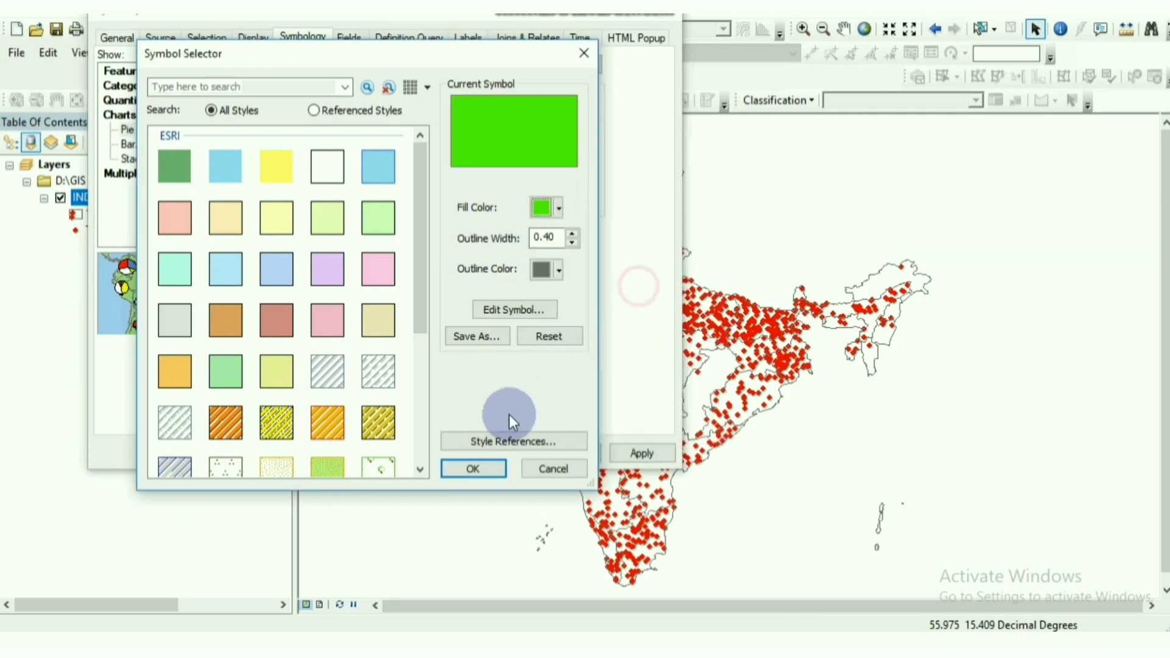
left_click(473, 469)
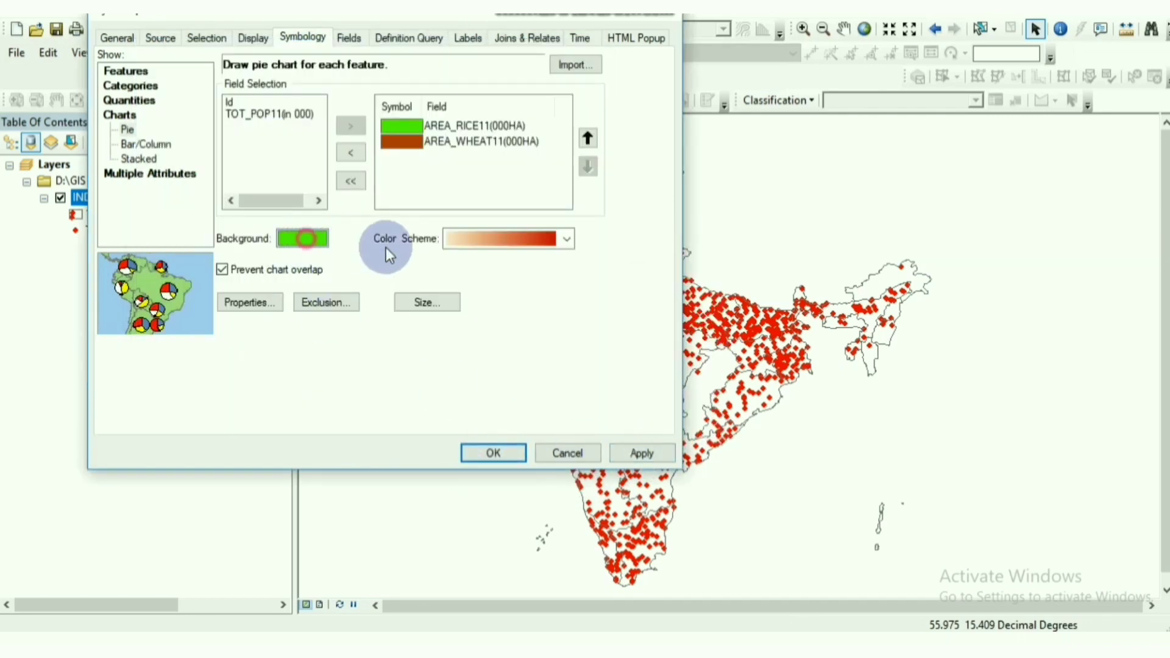
Step: Set the background fill color behind the pie charts to light salmon pink and apply the symbology to the map
left_click(541, 208)
left_click(558, 258)
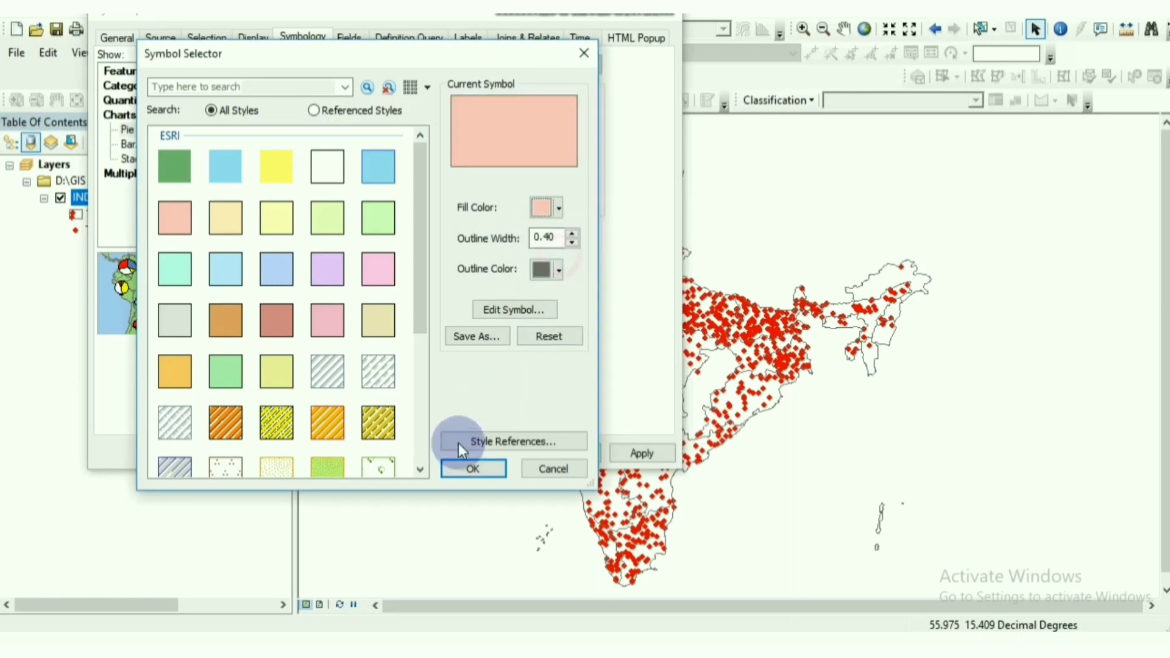
left_click(468, 469)
left_click(613, 453)
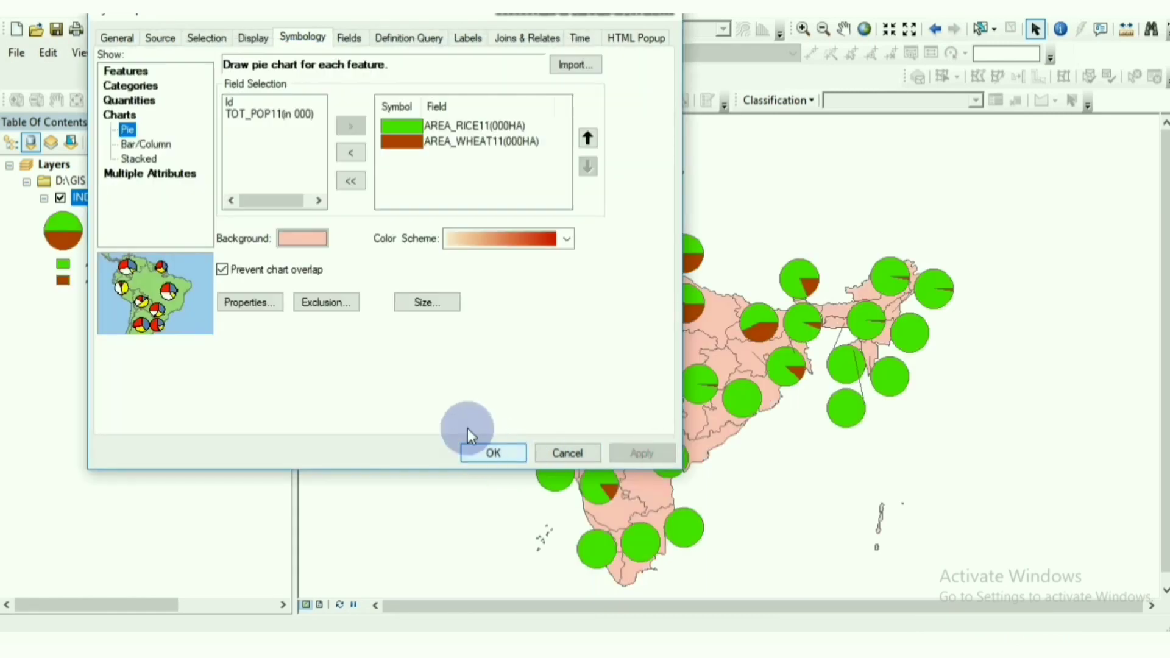
Step: Set the fixed size of the pie charts to 10 pts and apply it to the map
left_click_drag(488, 10, 440, 19)
left_click(382, 310)
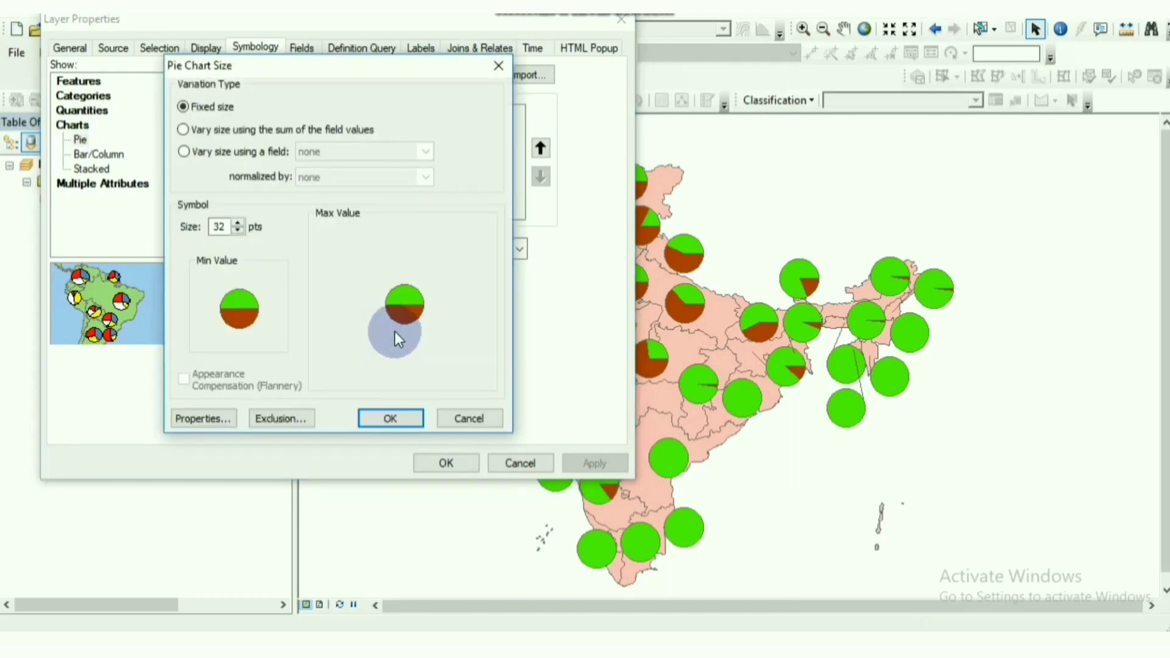
left_click(238, 231)
left_click(238, 231)
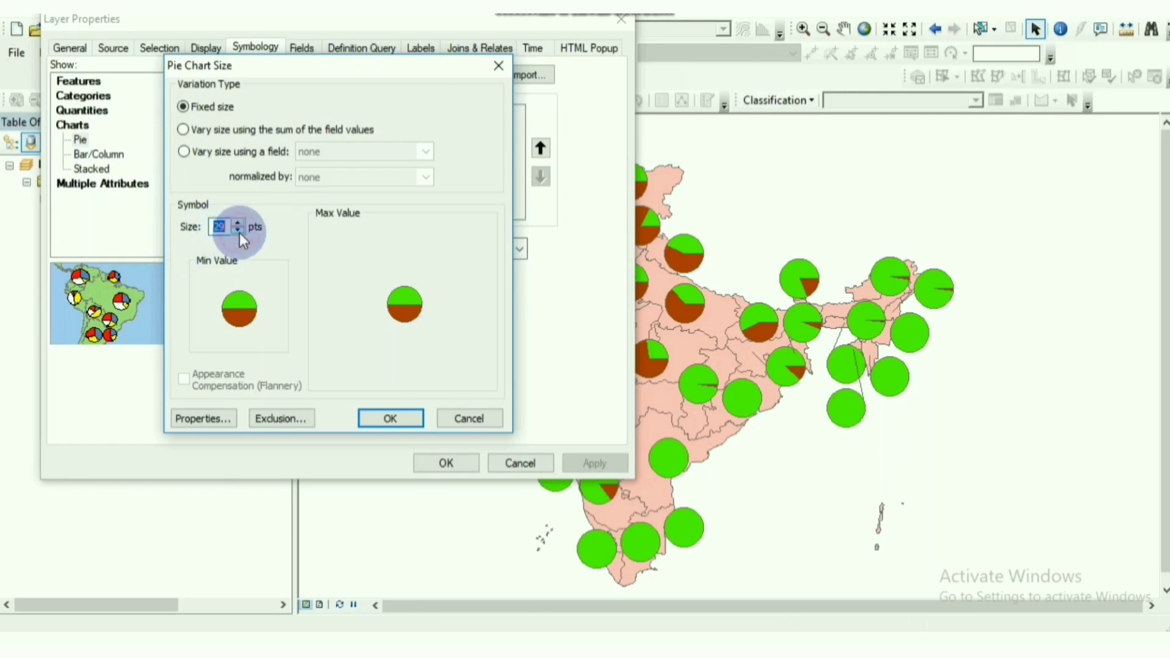
left_click(238, 231)
left_click(238, 231)
left_click(238, 231)
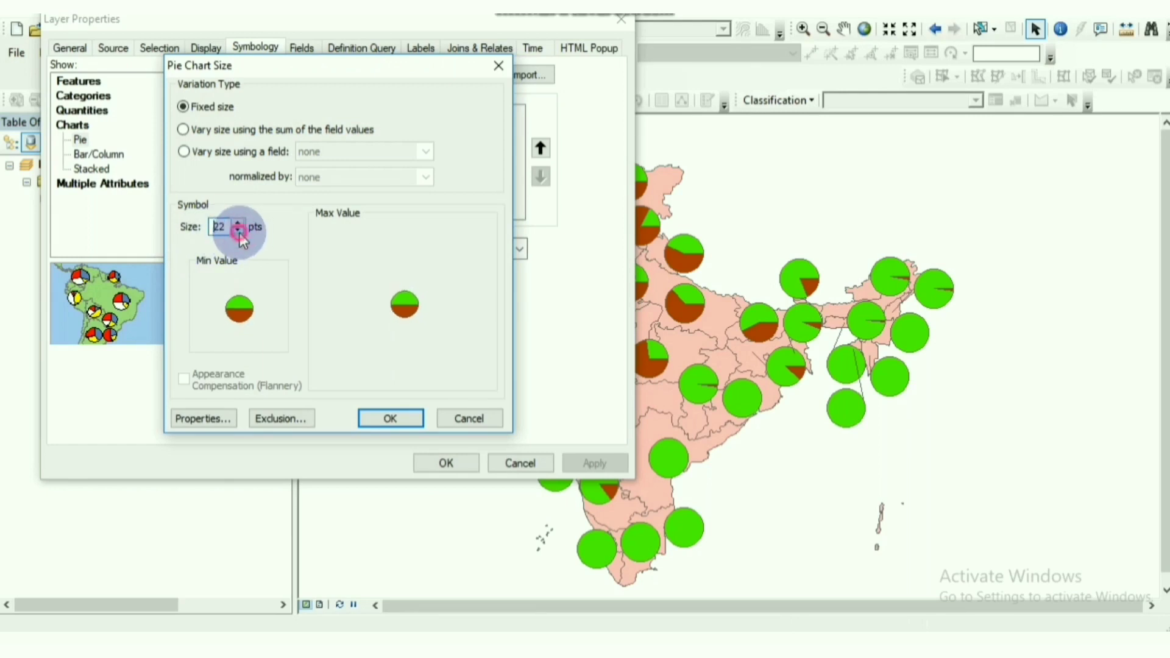
left_click(238, 230)
left_click(238, 231)
left_click(238, 231)
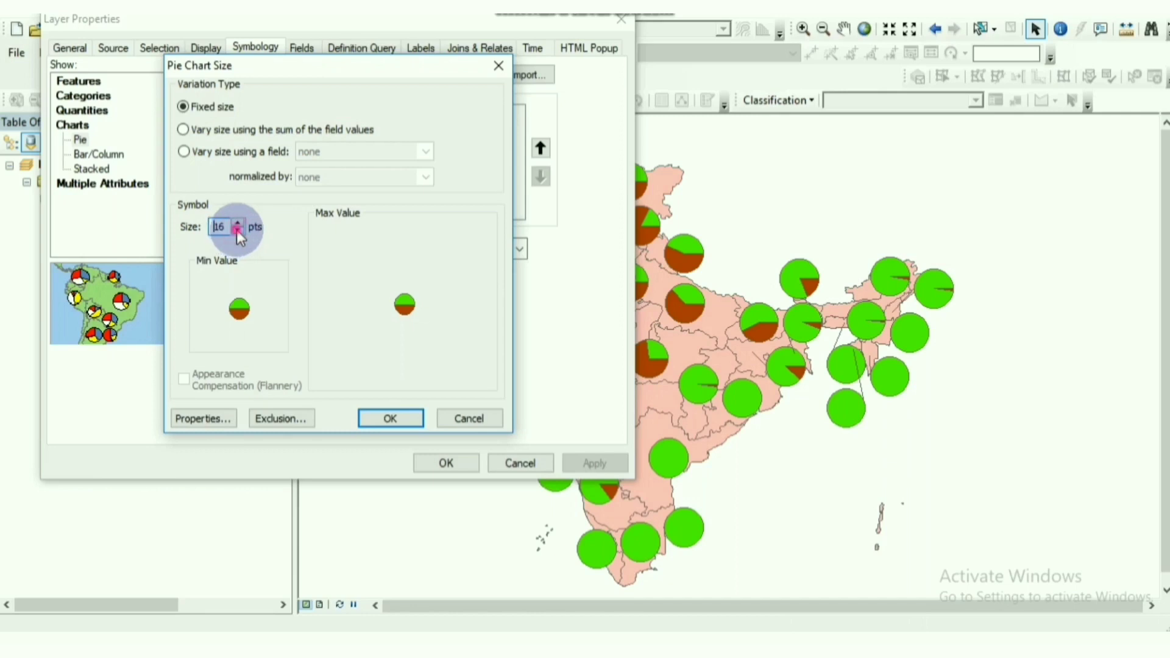
left_click(237, 231)
left_click(237, 231)
left_click(238, 231)
left_click(237, 231)
left_click(237, 231)
left_click(238, 231)
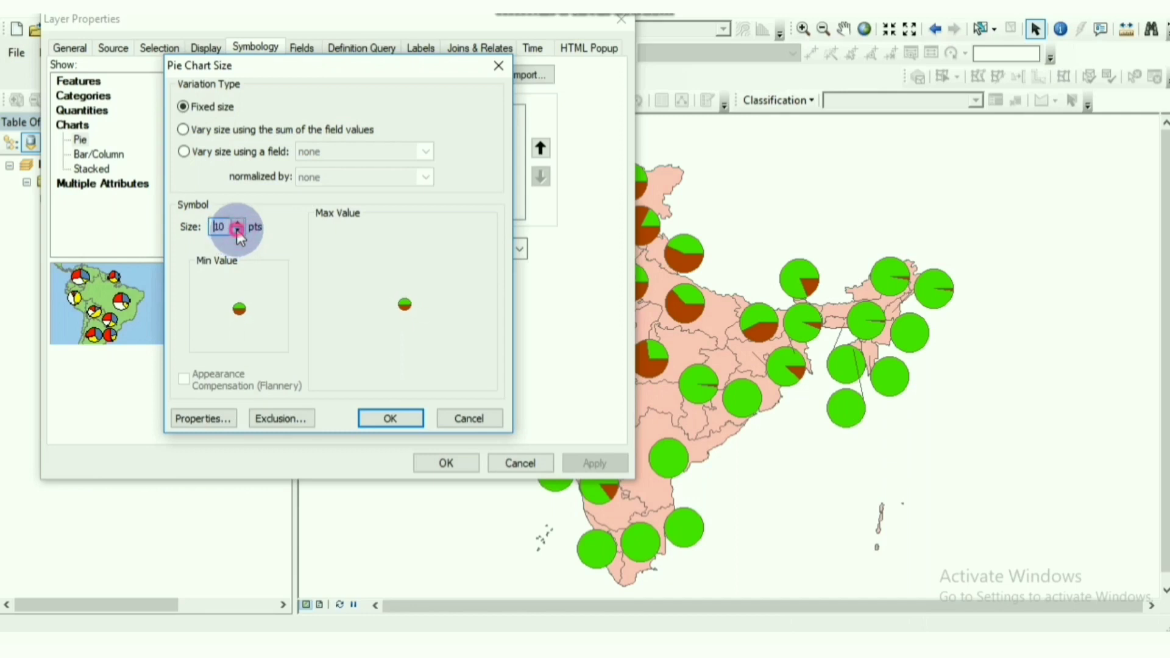
left_click(390, 418)
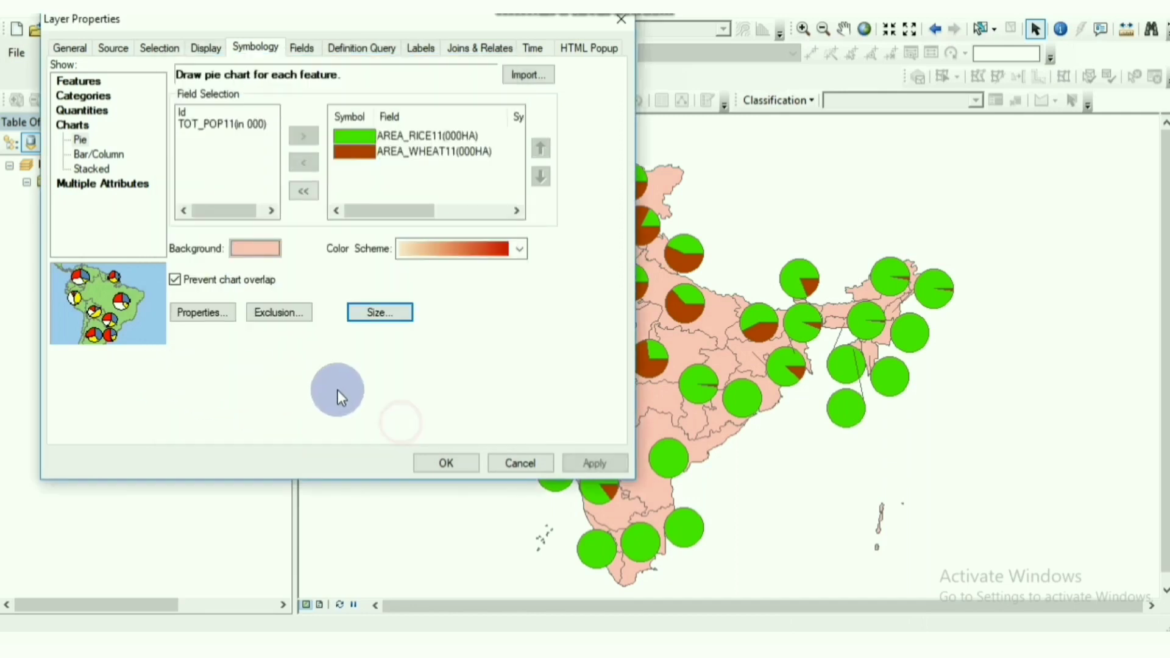
left_click(601, 467)
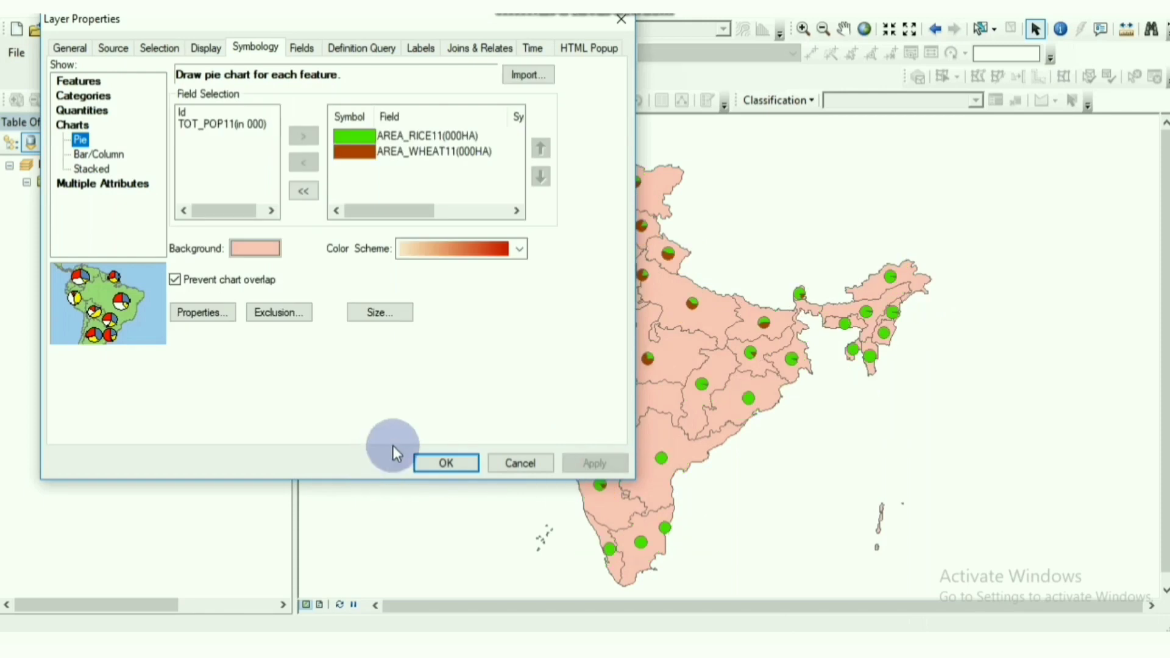
Step: Turn off Prevent chart overlap for the pie charts, apply the change and close the layer properties
left_click_drag(364, 19, 465, 7)
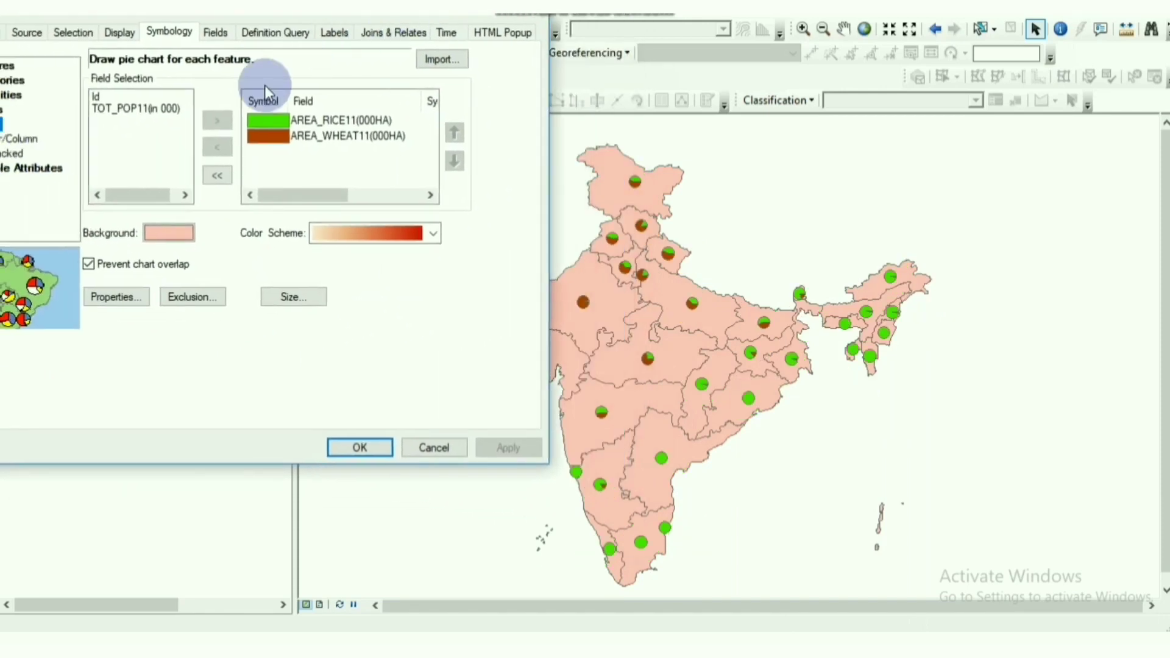
left_click(88, 264)
left_click(524, 451)
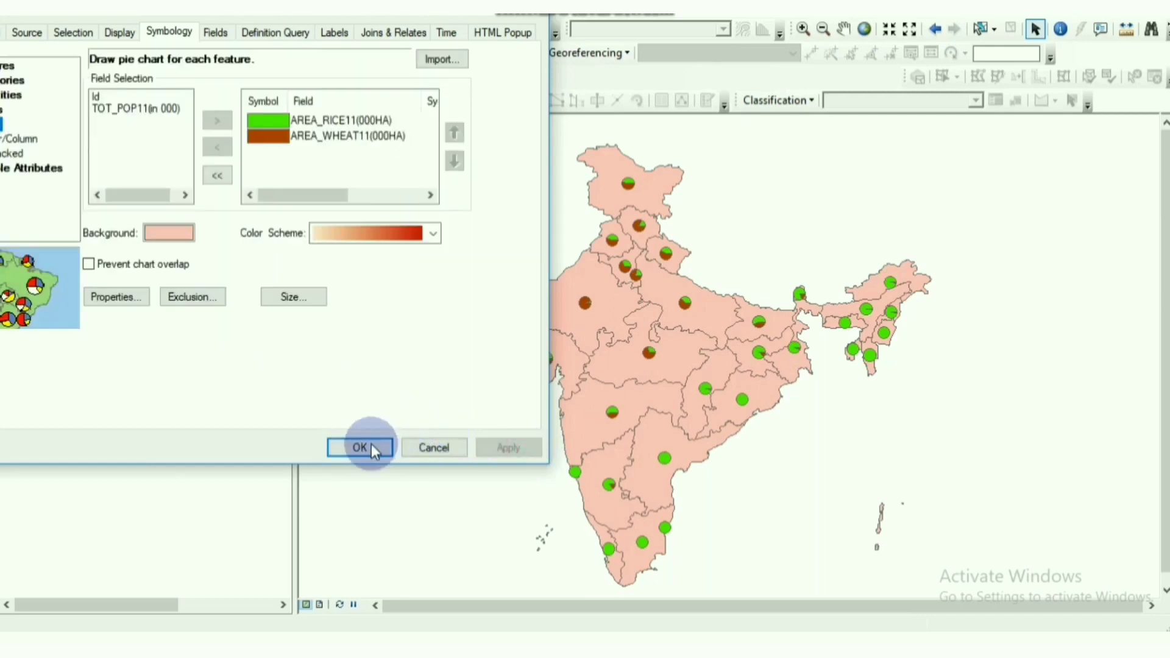
left_click_drag(434, 17, 571, 8)
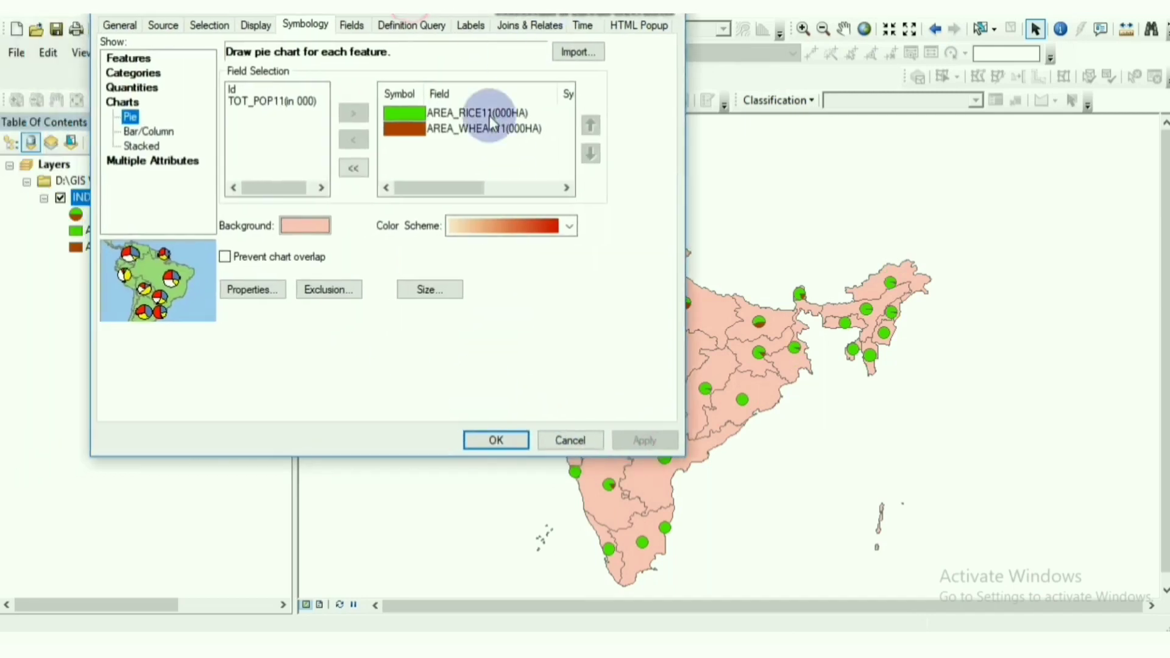
left_click(493, 438)
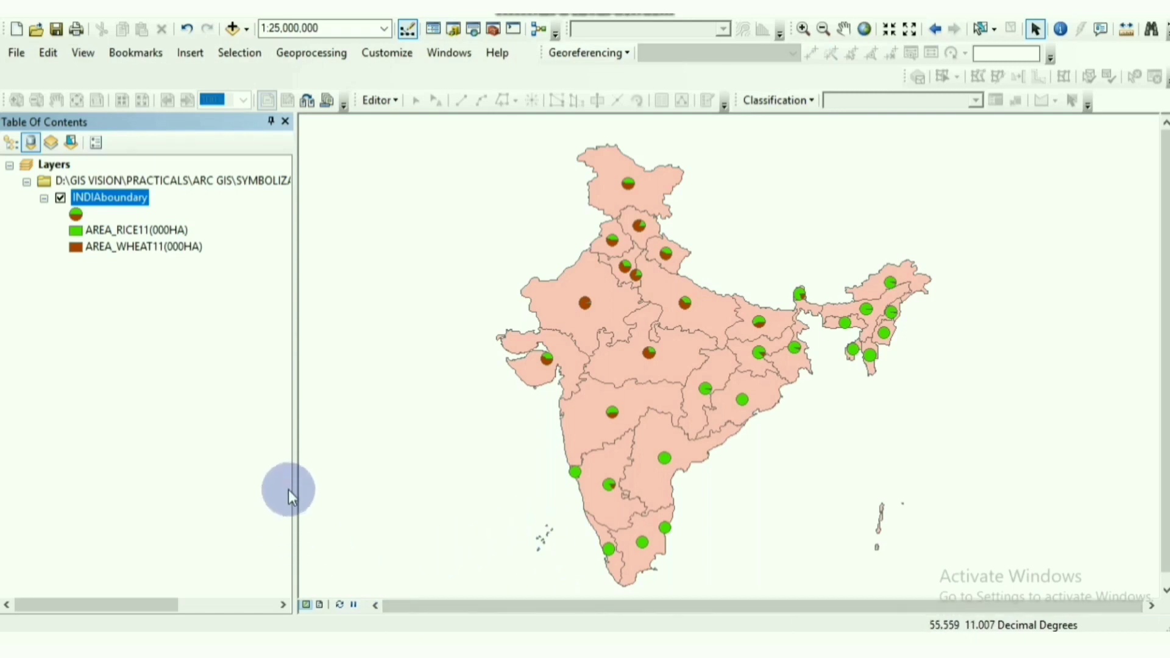
Step: Reopen the INDIAboundary layer properties and apply Bar/Column chart symbology using the rice and wheat area fields
right_click(138, 197)
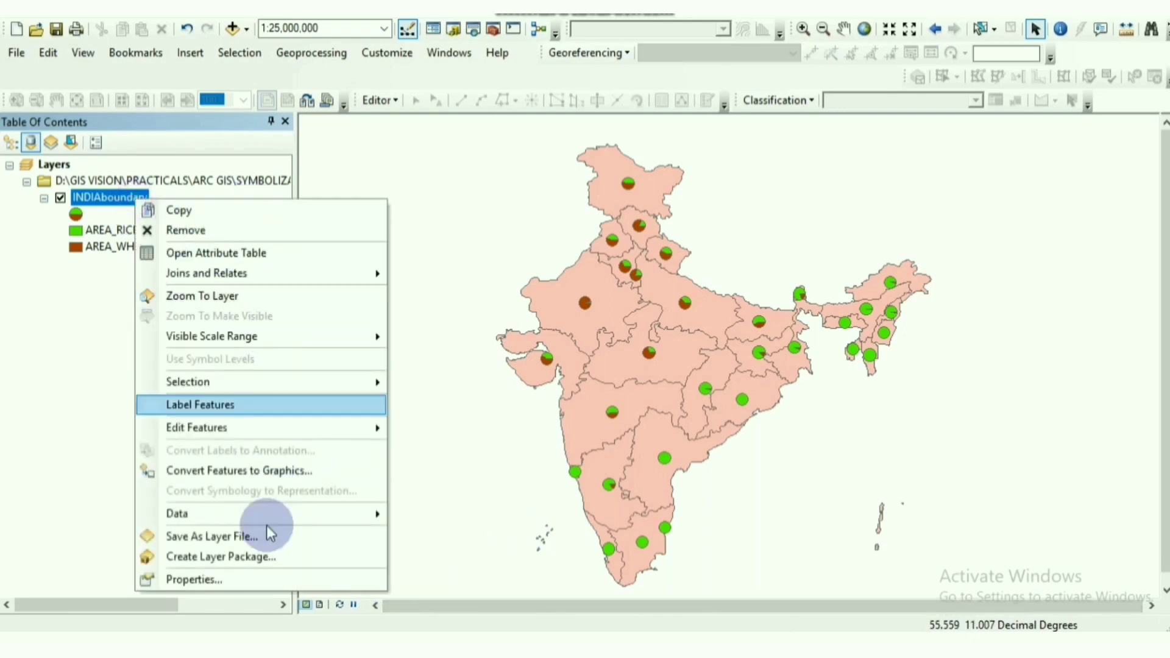
left_click(232, 577)
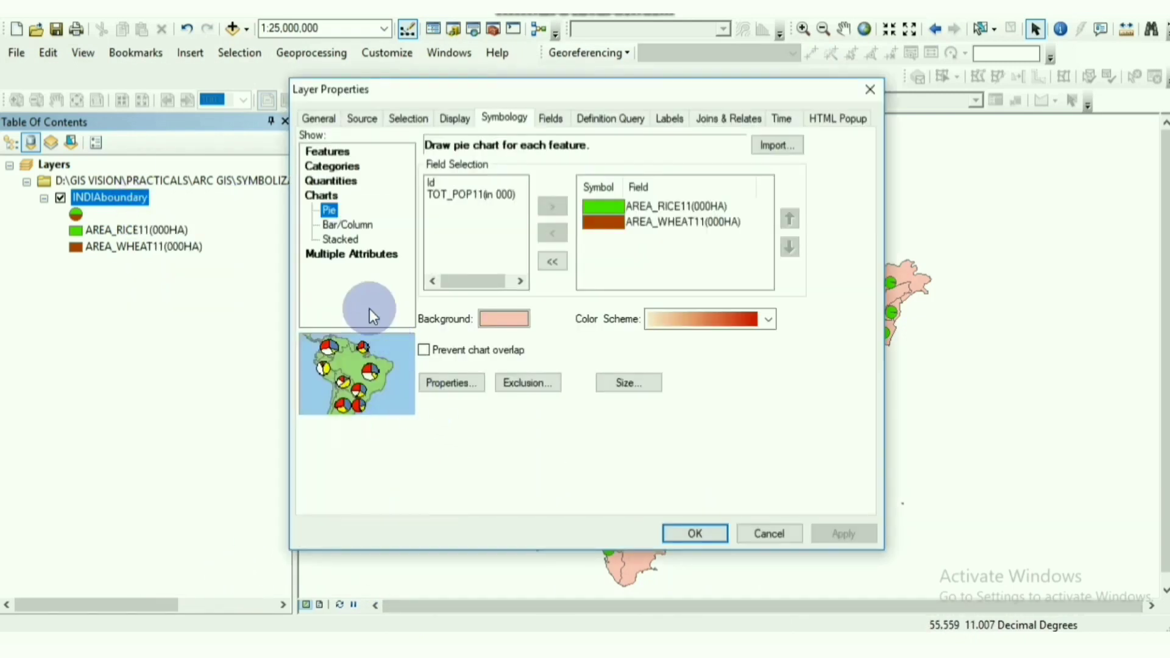
left_click(347, 225)
left_click_drag(621, 92, 429, 43)
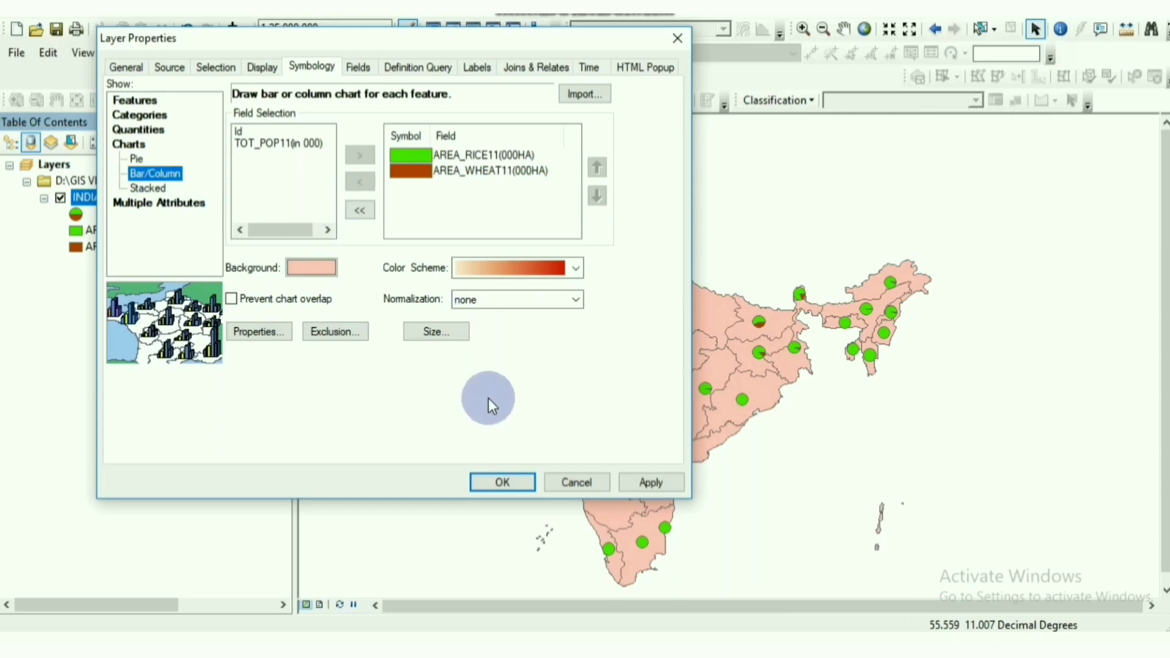
left_click(644, 481)
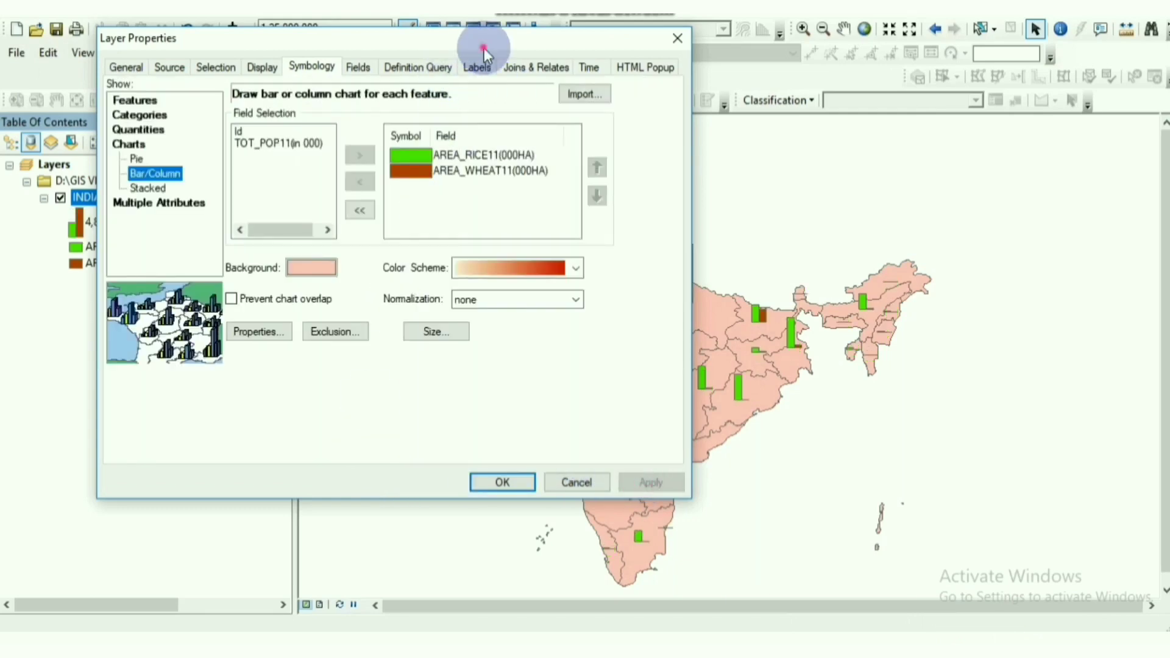
Step: Set the maximum length of the column charts to 53 pts and apply it to the map
left_click_drag(483, 49, 525, 73)
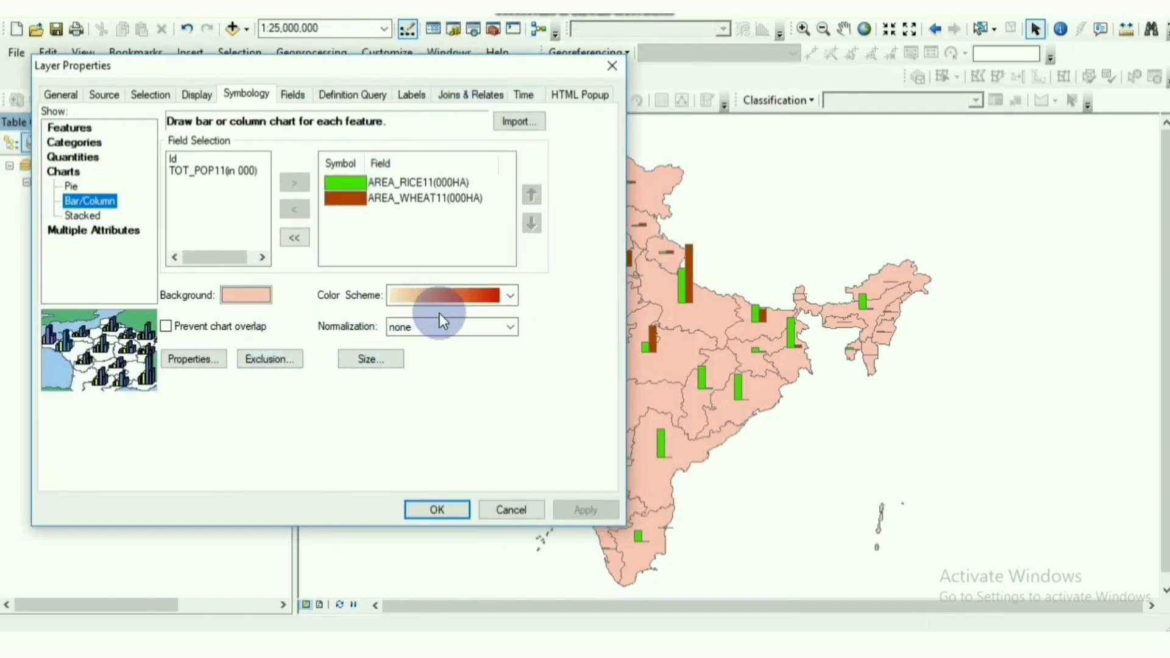
left_click(369, 359)
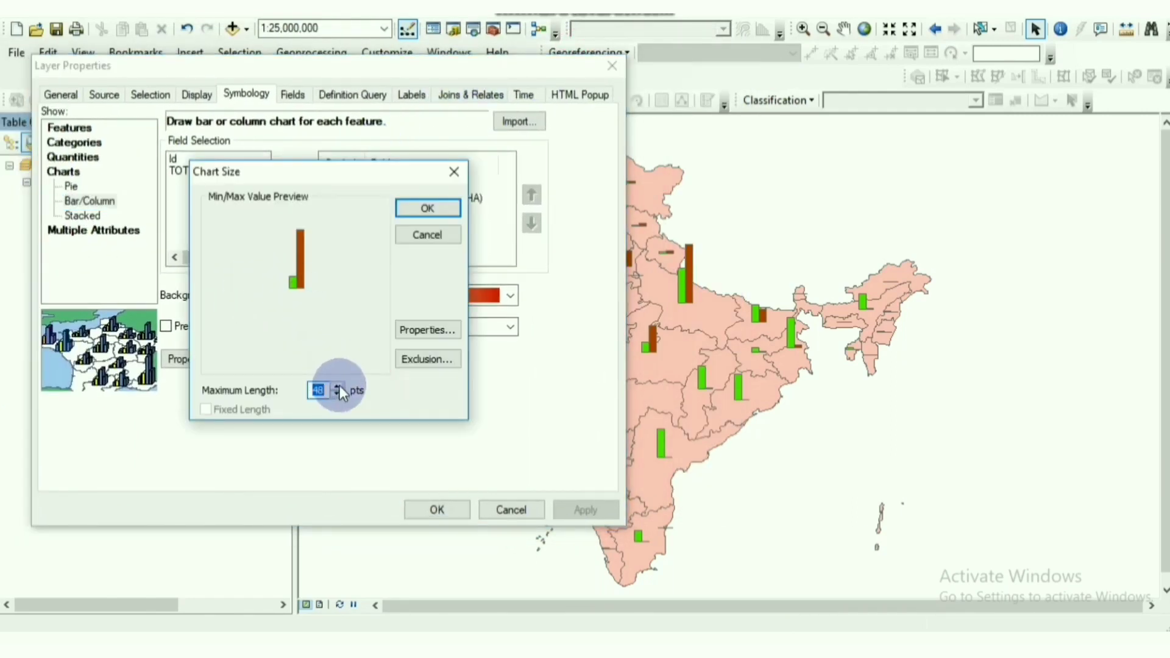
left_click(337, 385)
left_click_drag(412, 168, 352, 132)
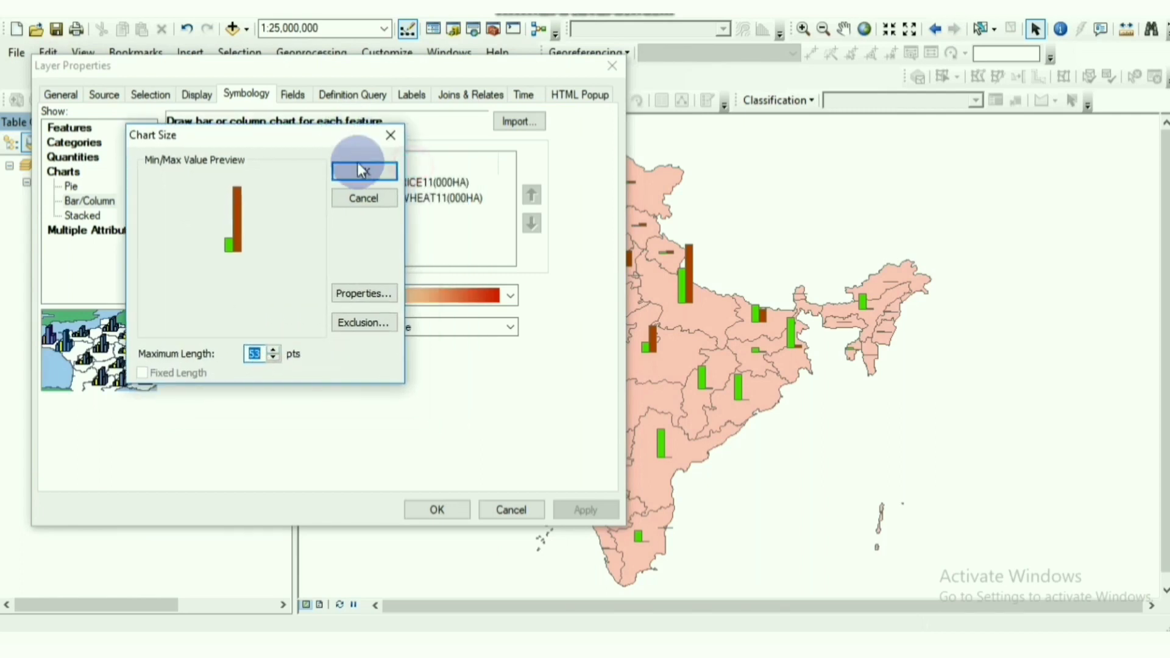
left_click(360, 168)
left_click(585, 508)
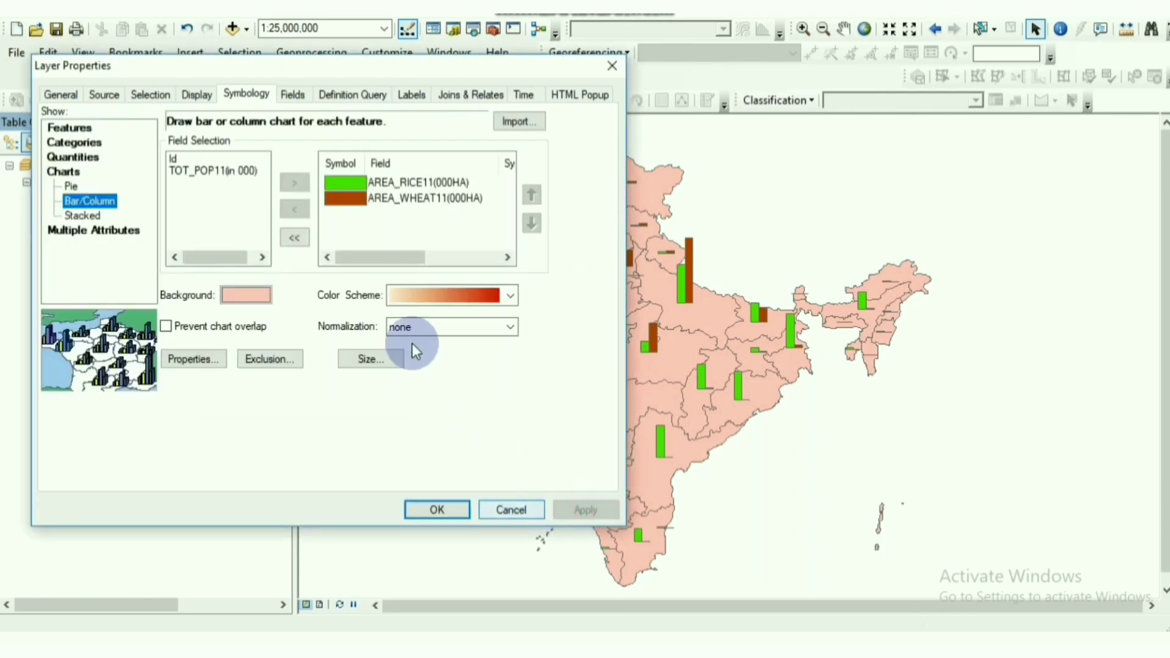
left_click(210, 357)
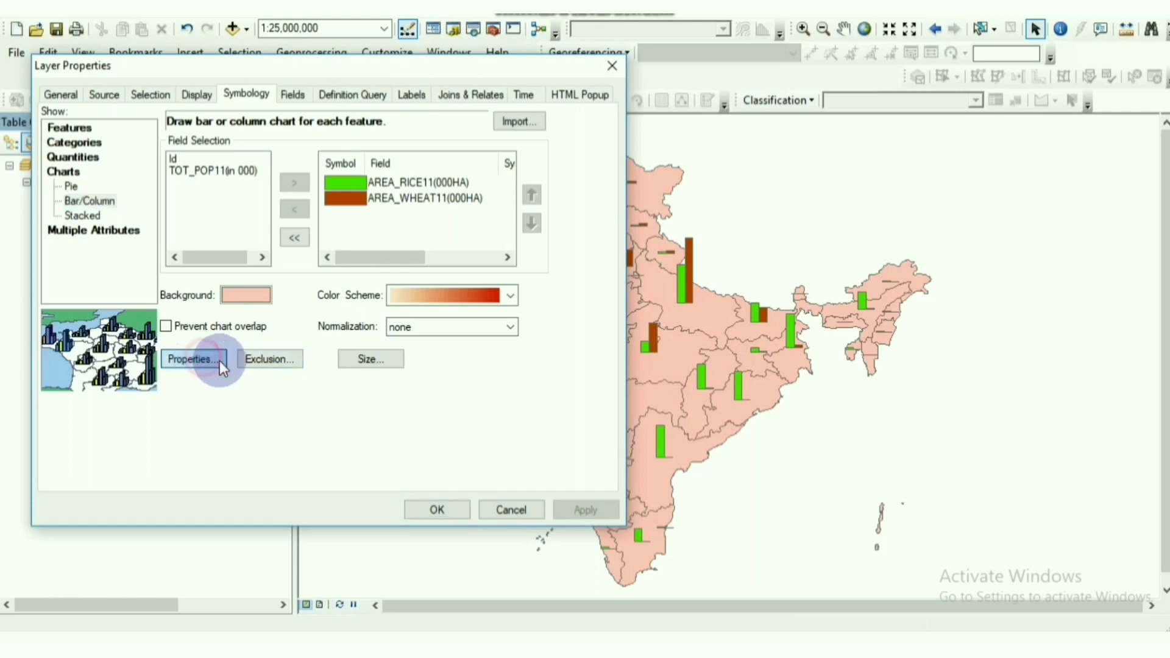
left_click(194, 360)
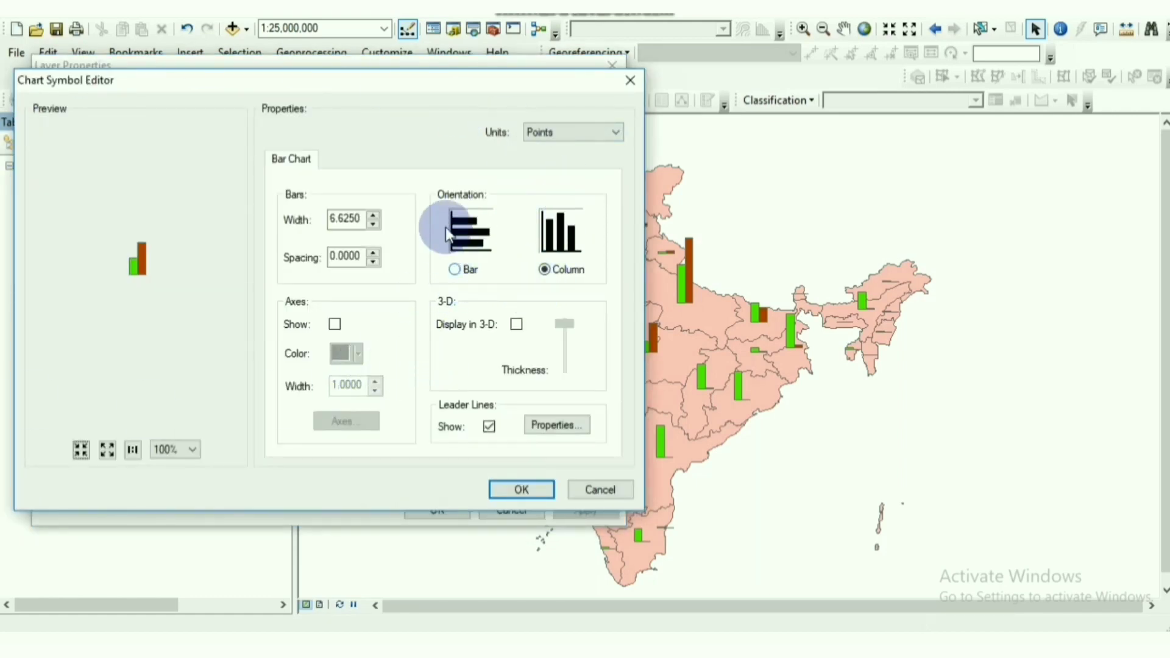
left_click(628, 81)
Step: In the chart symbol properties, try the Bar orientation, return to Column, and turn off the leader lines
left_click(201, 364)
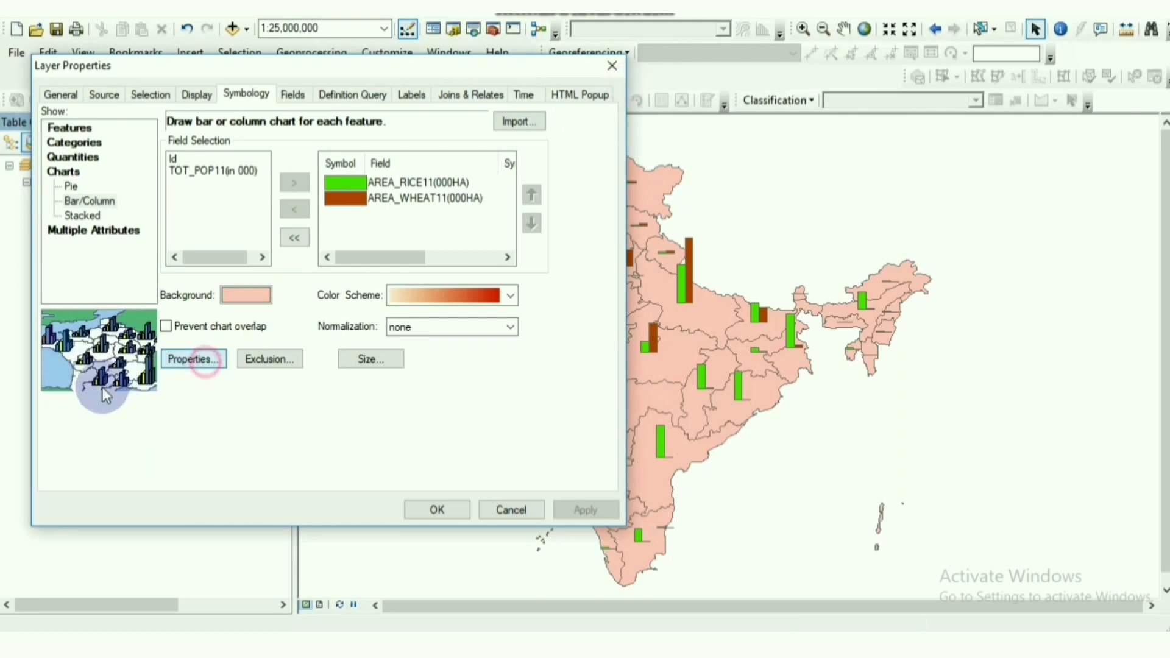
left_click(455, 269)
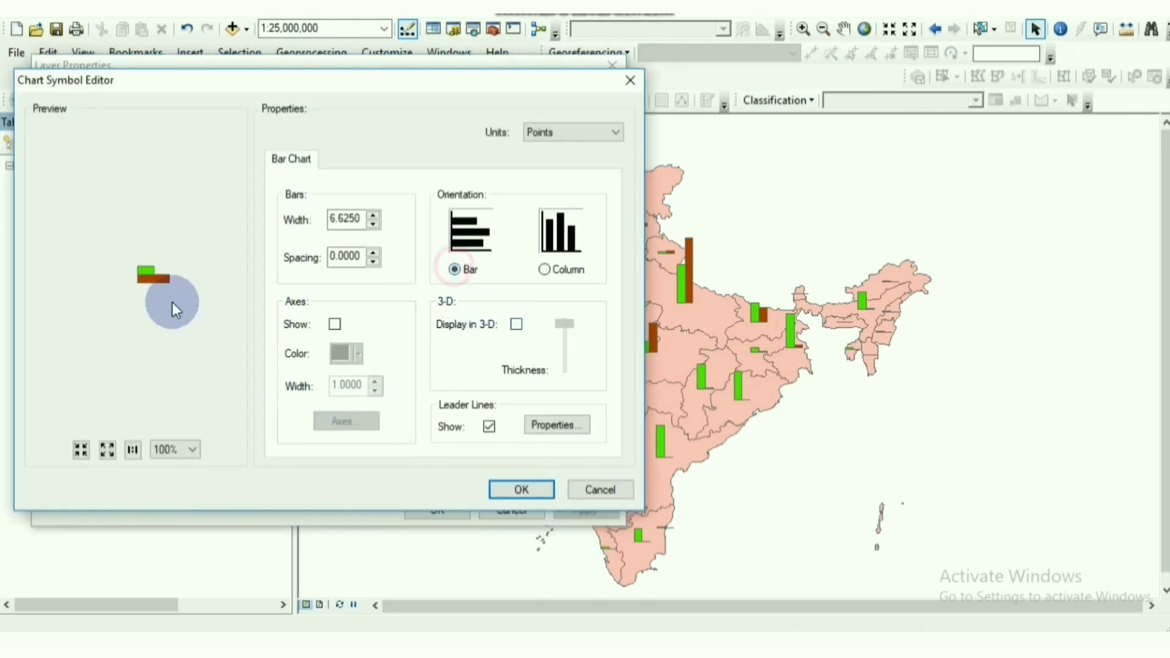
left_click(539, 277)
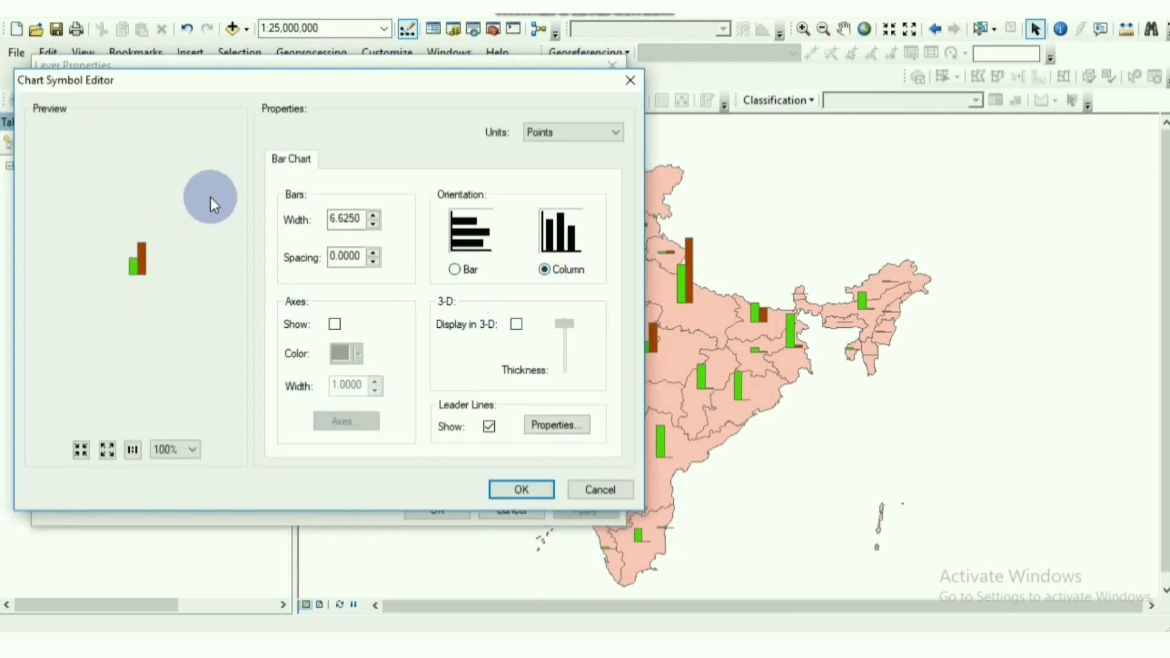
left_click_drag(407, 79, 435, 24)
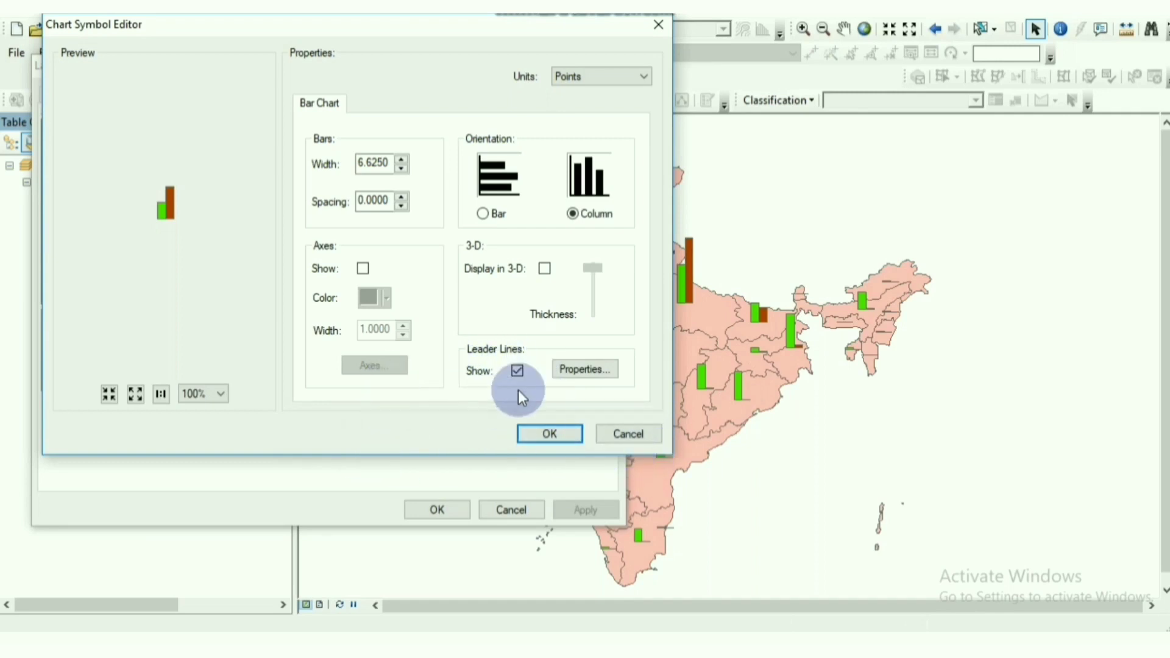
left_click(517, 372)
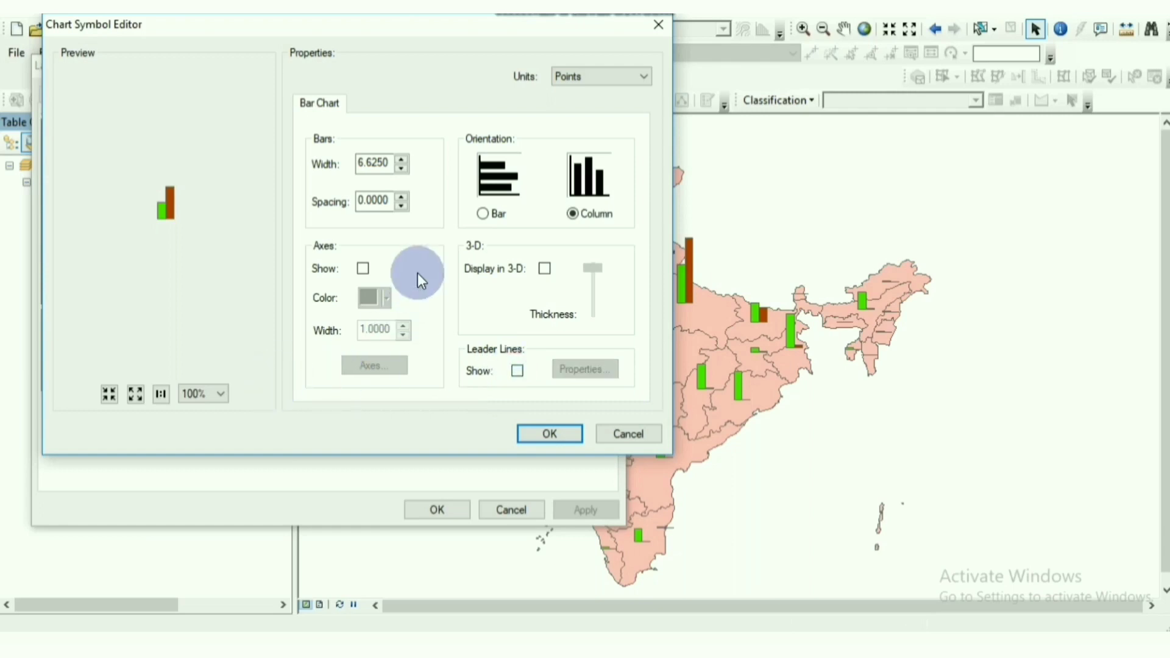
left_click(558, 434)
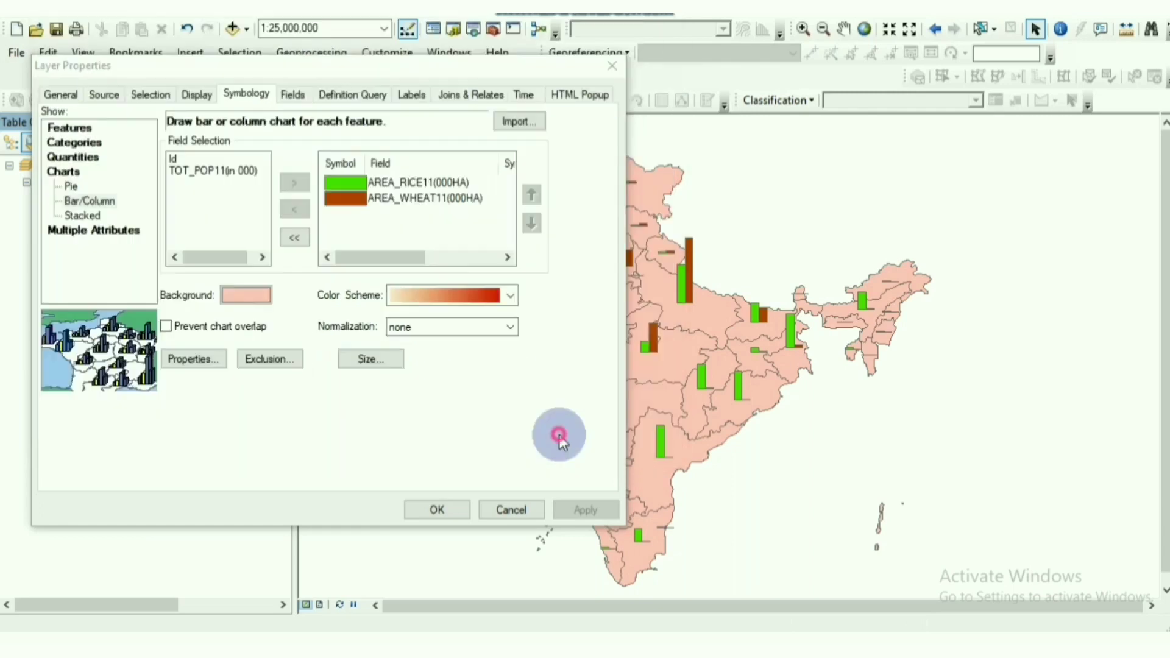
Step: Increase the maximum length of the column charts once more in the chart size settings
left_click(375, 360)
double_click(318, 385)
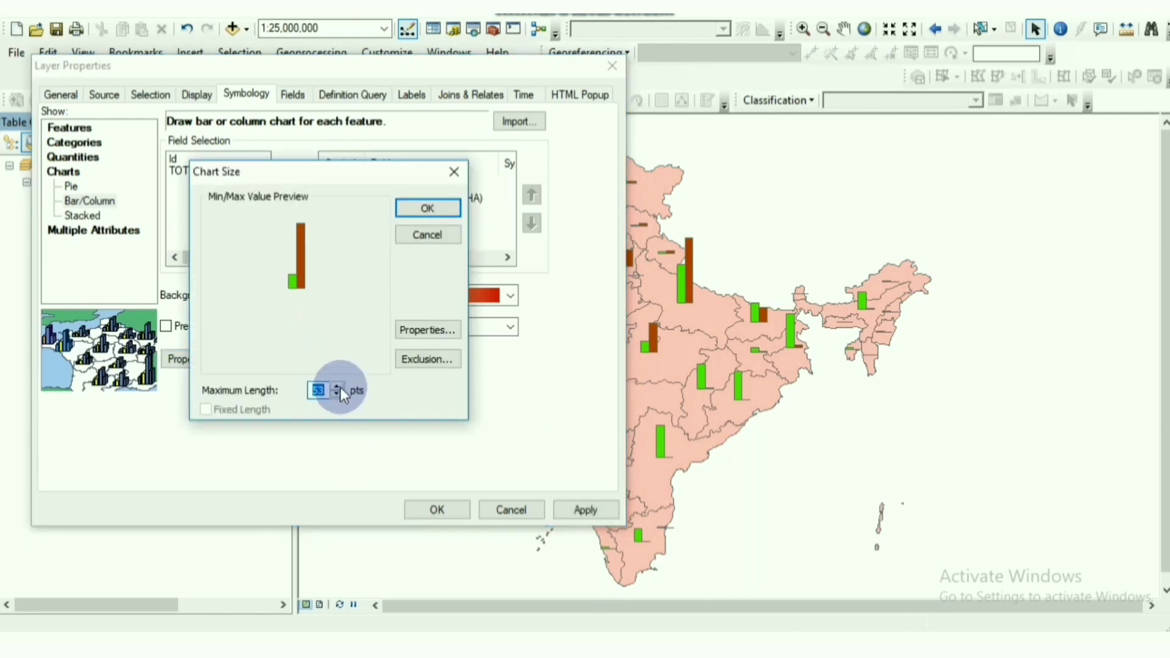
left_click(337, 387)
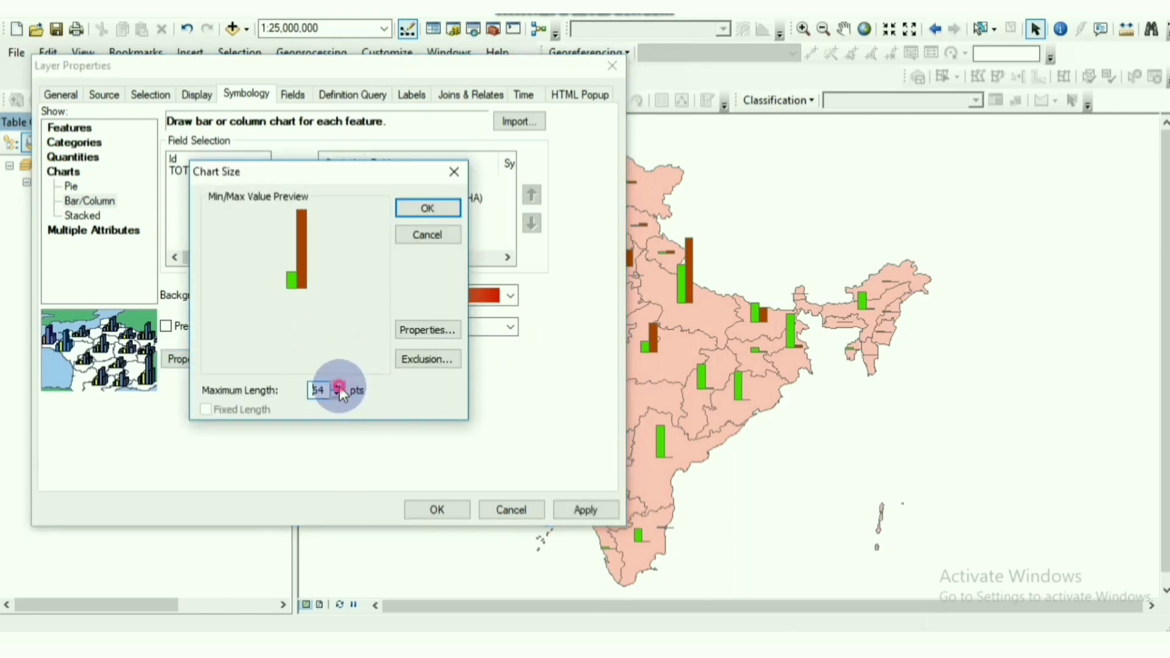
left_click(442, 209)
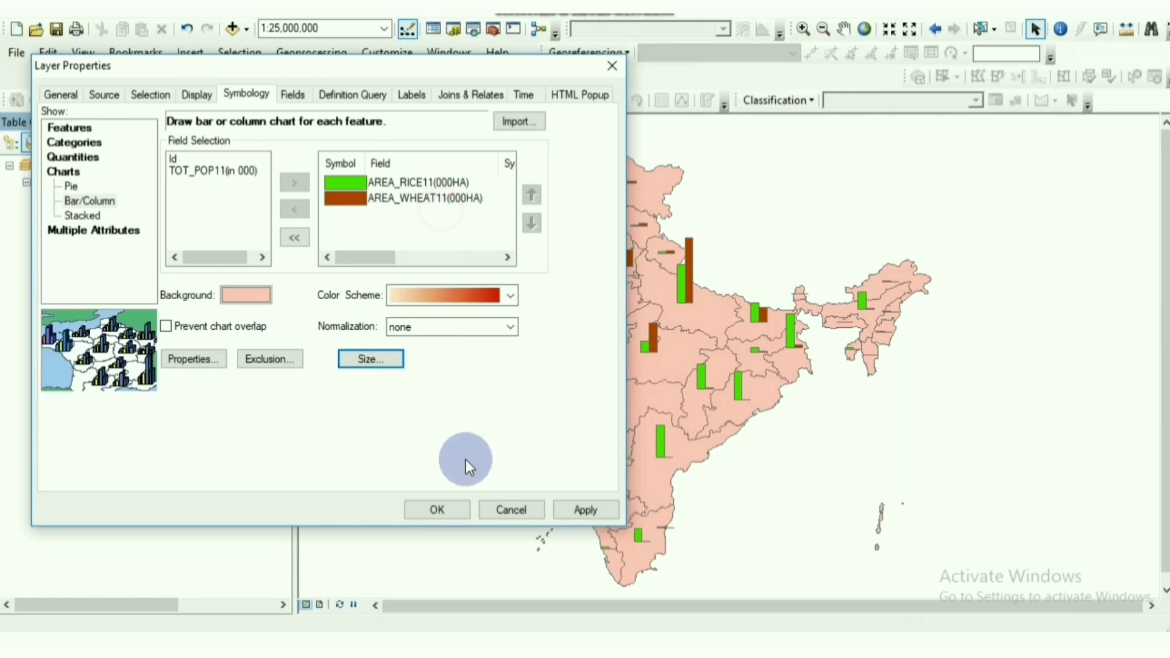
Step: Apply the enlarged column charts to the map and close the layer properties
left_click(565, 513)
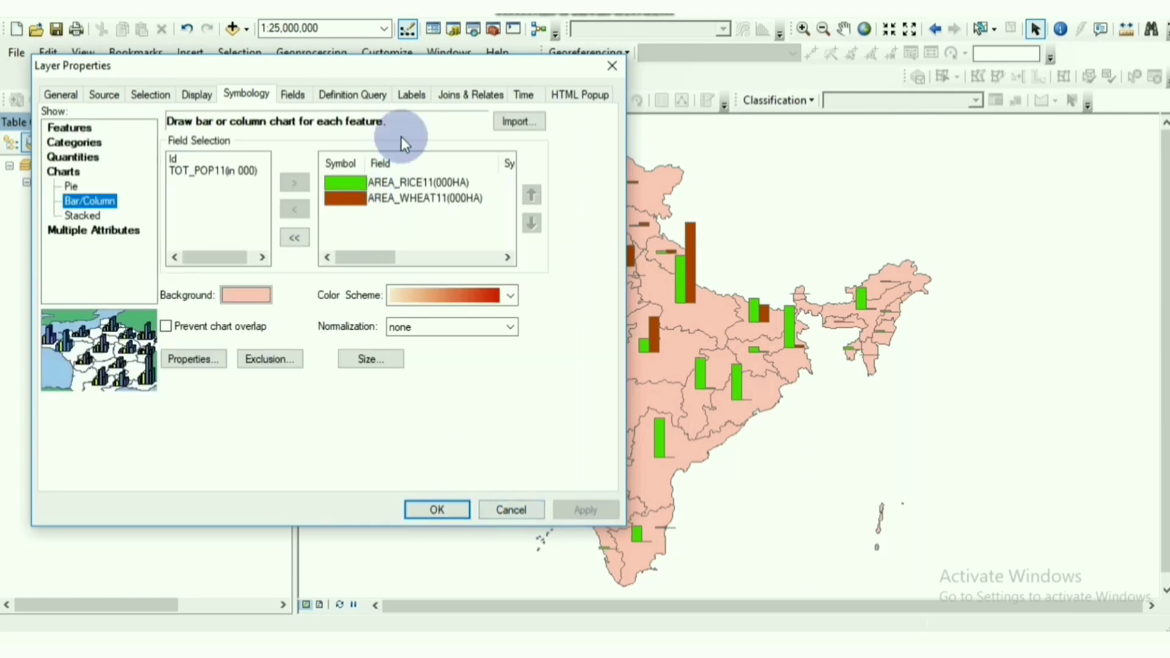
left_click_drag(448, 72, 545, 54)
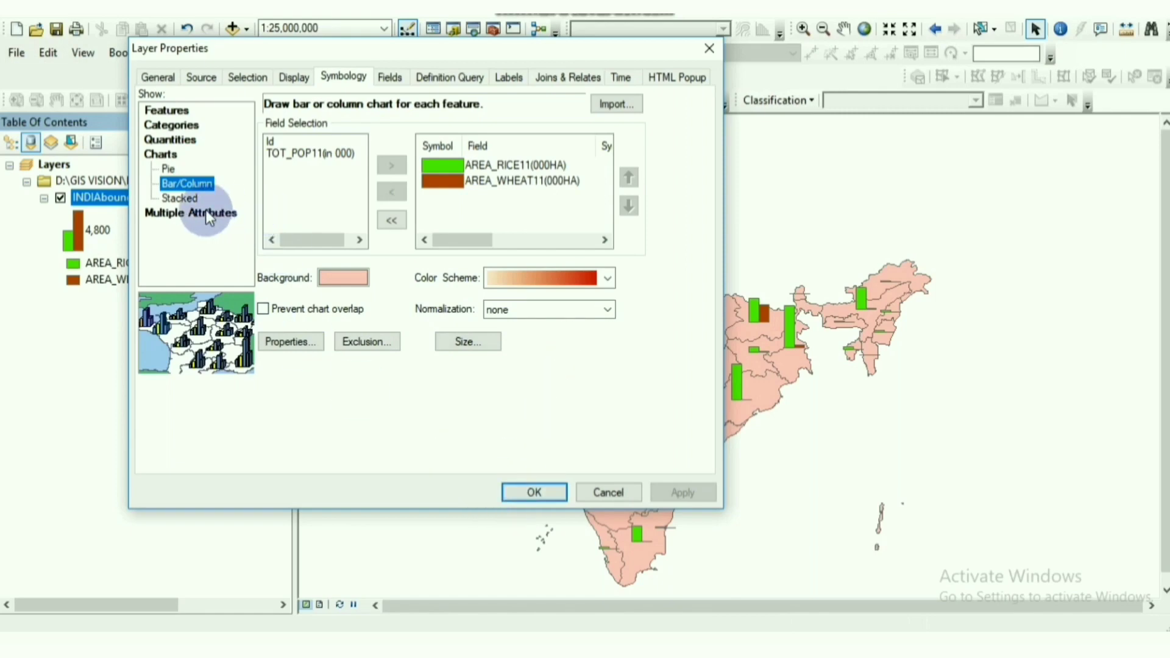
left_click_drag(564, 50, 659, 38)
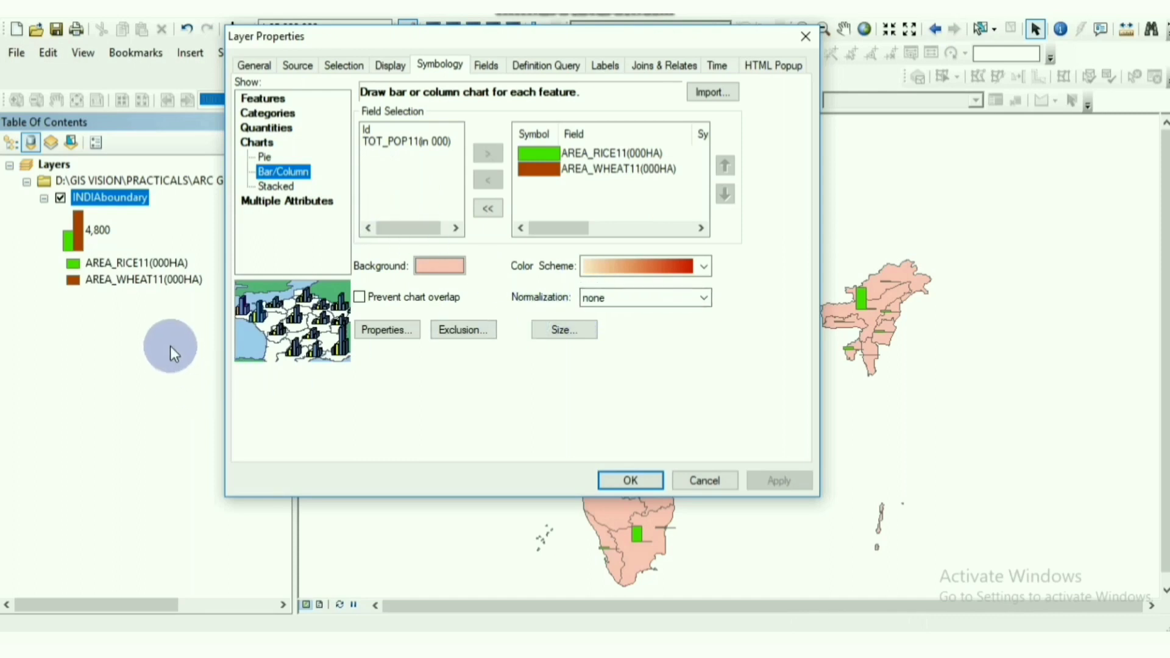
left_click(265, 127)
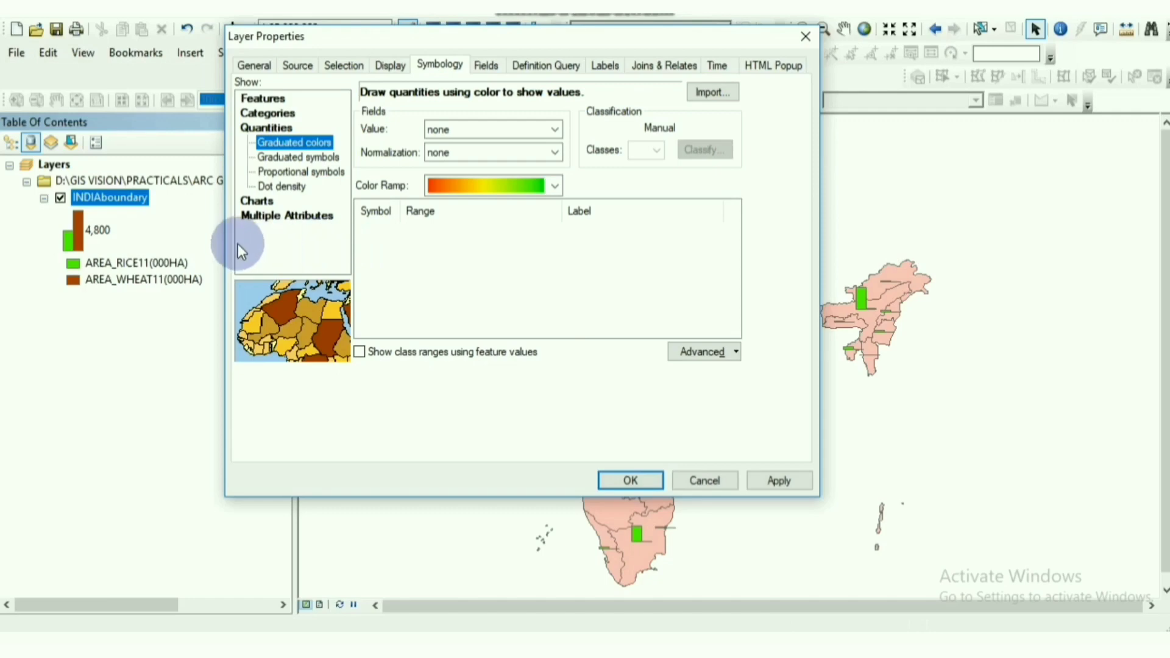
key("Escape")
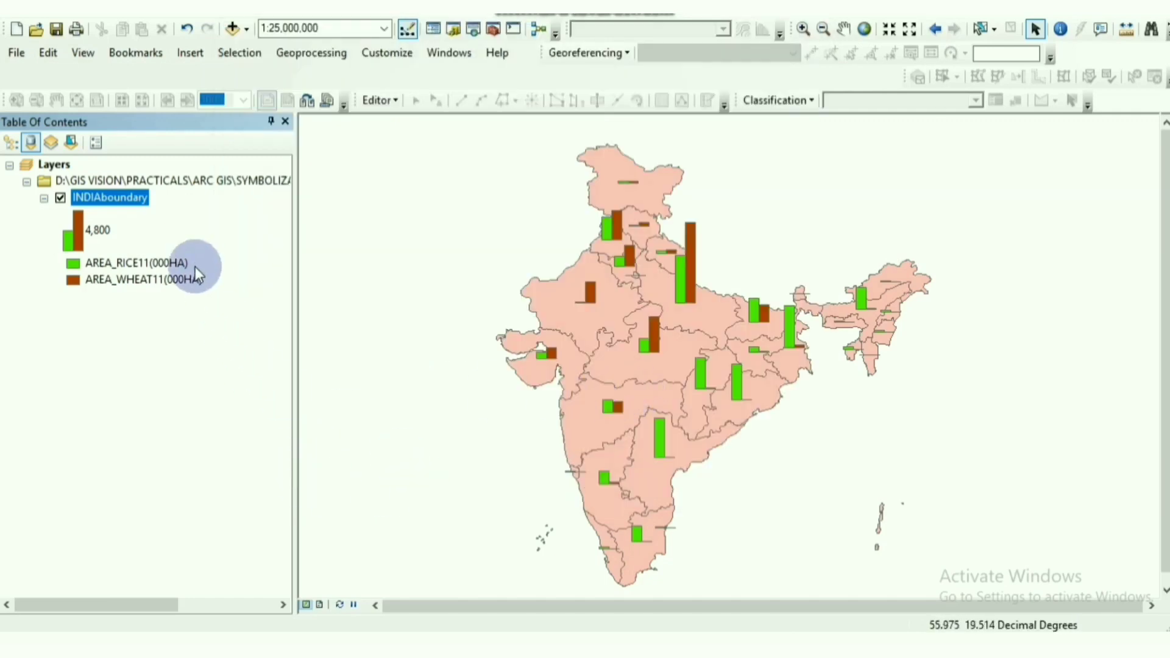
Step: Reopen the INDIAboundary layer properties and look over the graduated colors and unique values symbology options
right_click(131, 200)
left_click(196, 582)
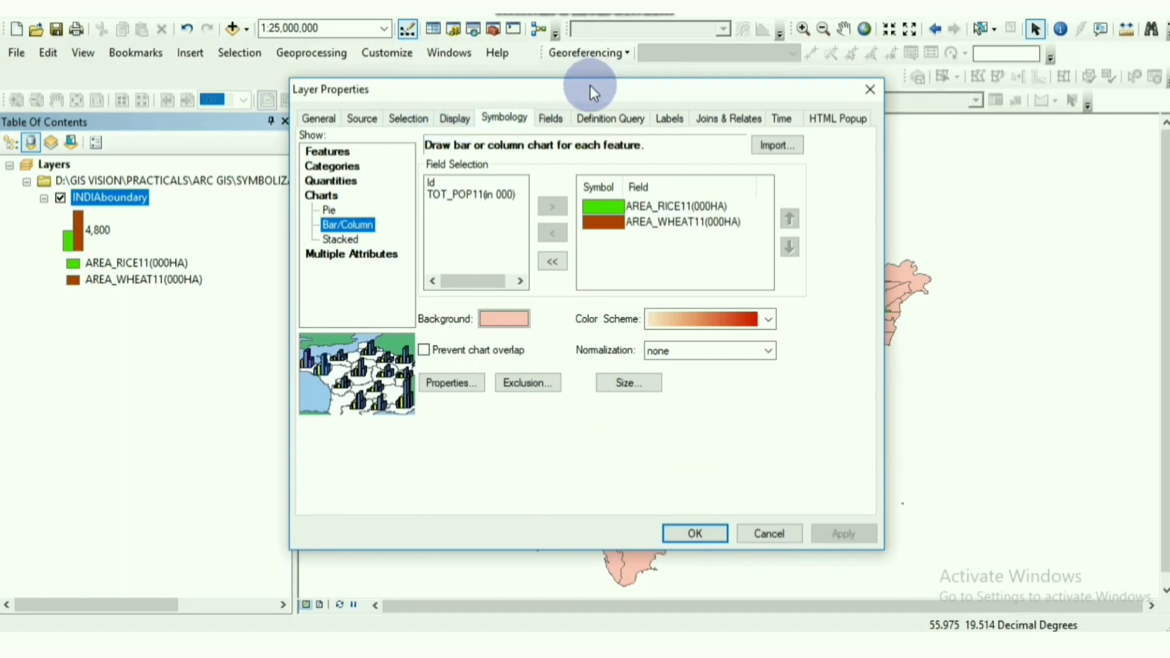
left_click_drag(590, 89, 419, 61)
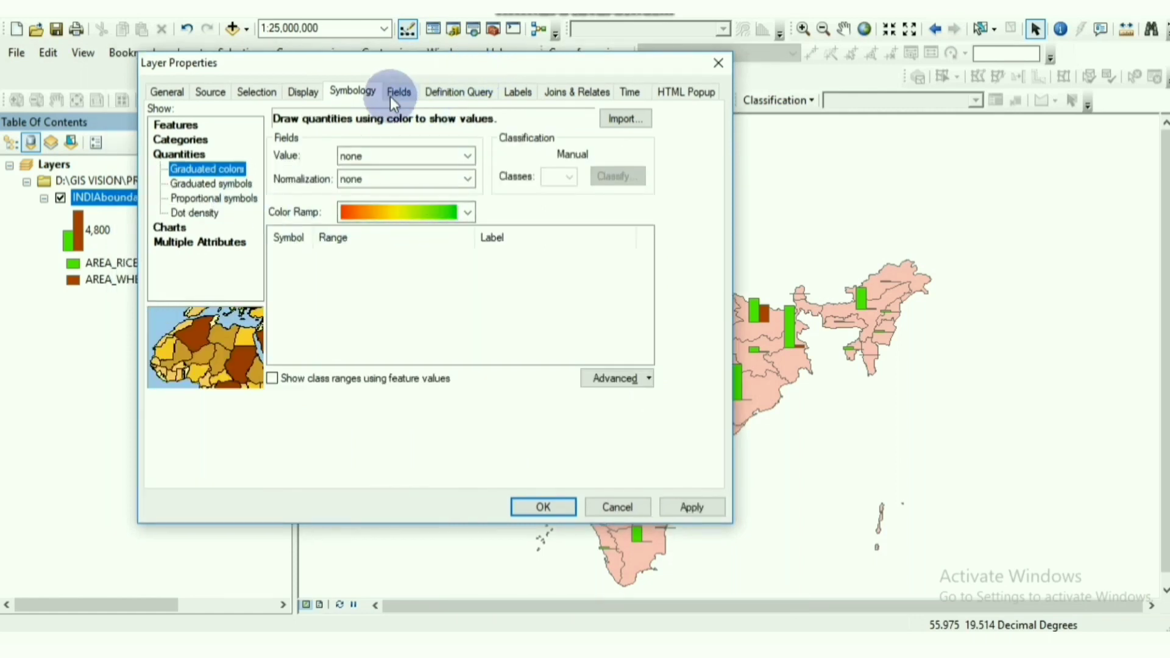
left_click_drag(501, 72, 401, 67)
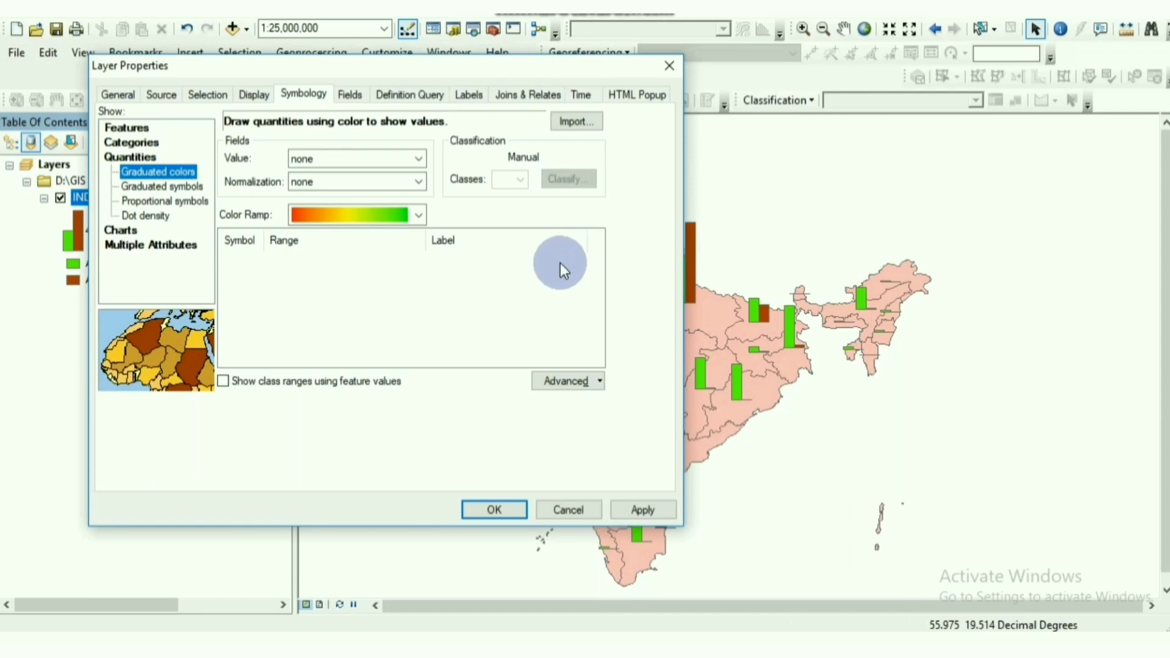
left_click(130, 142)
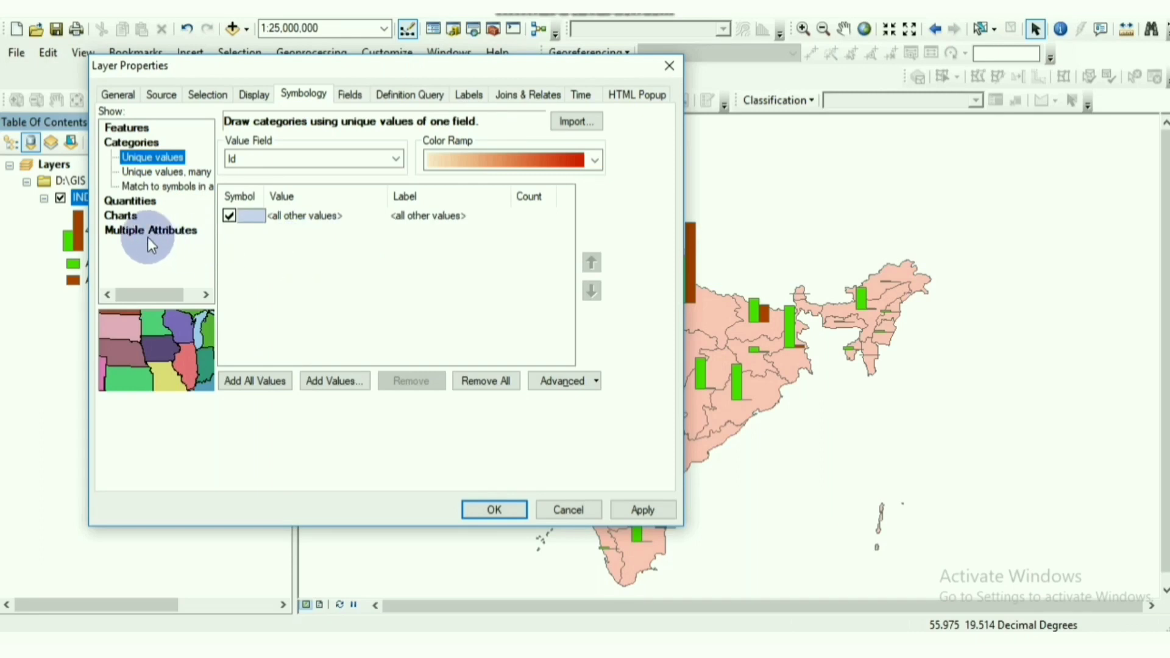
left_click_drag(378, 67, 430, 28)
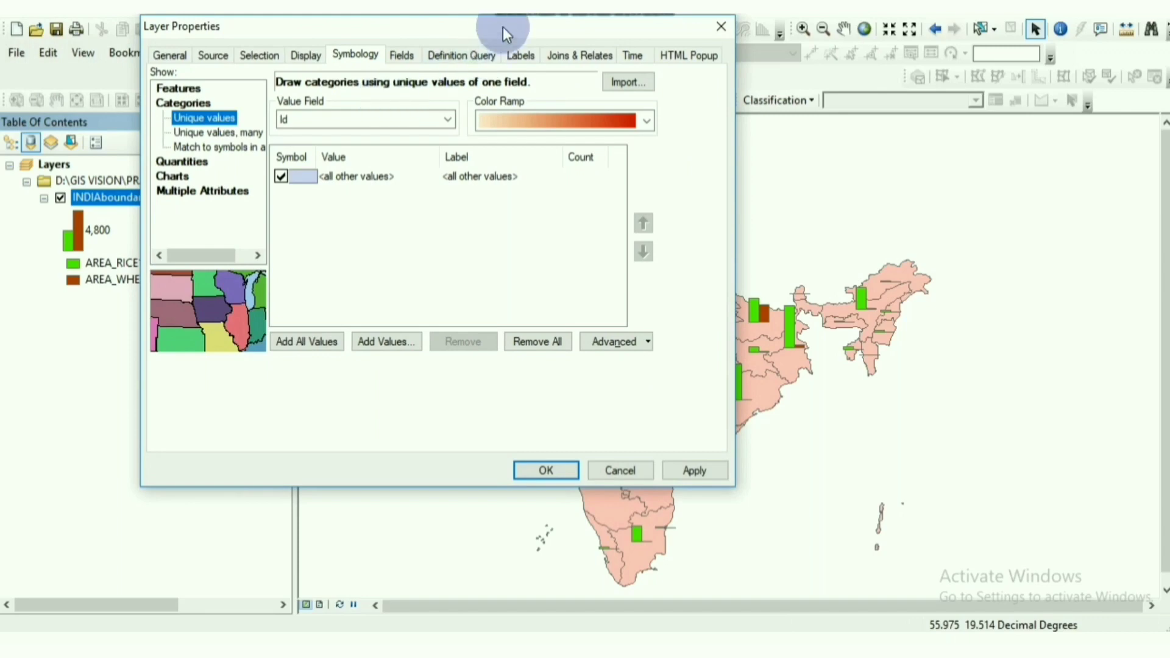
Step: Look over the single symbol, pie chart and graduated colors options, and close the layer properties without applying anything
left_click(183, 89)
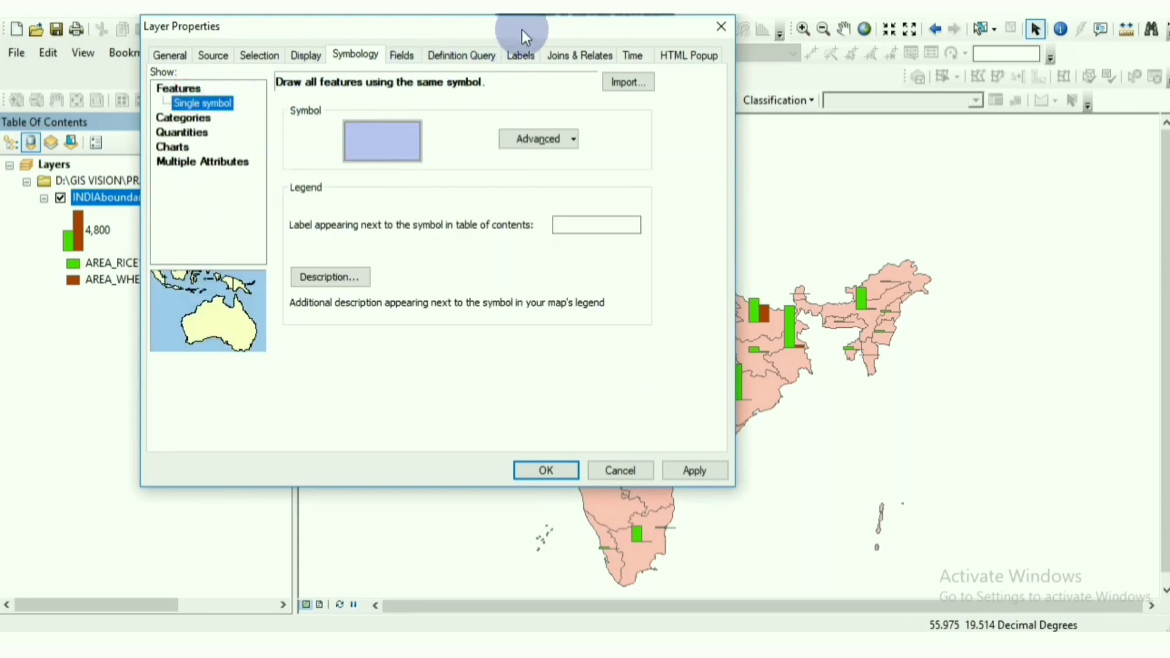
left_click_drag(521, 30, 455, 57)
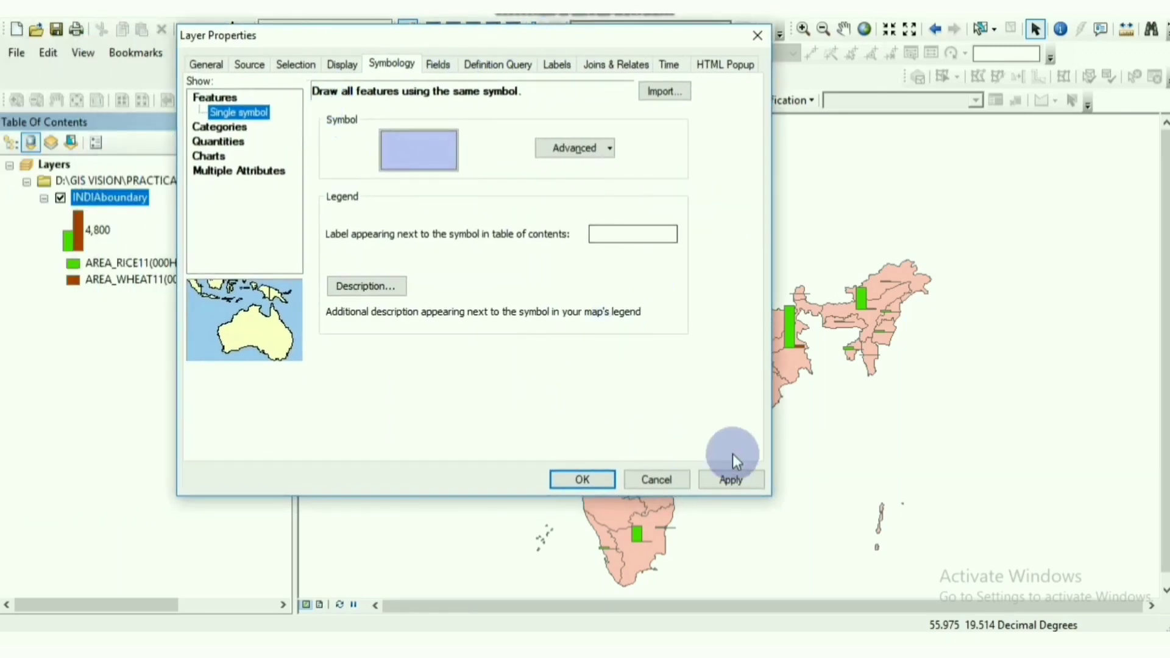
left_click(216, 159)
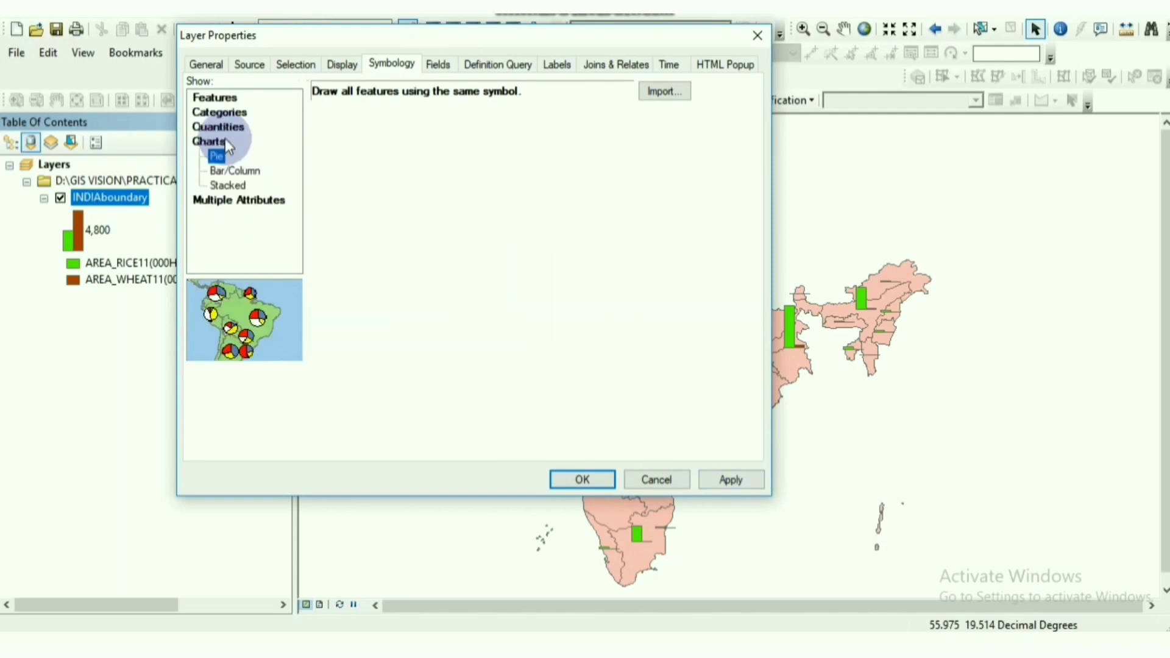
left_click(236, 135)
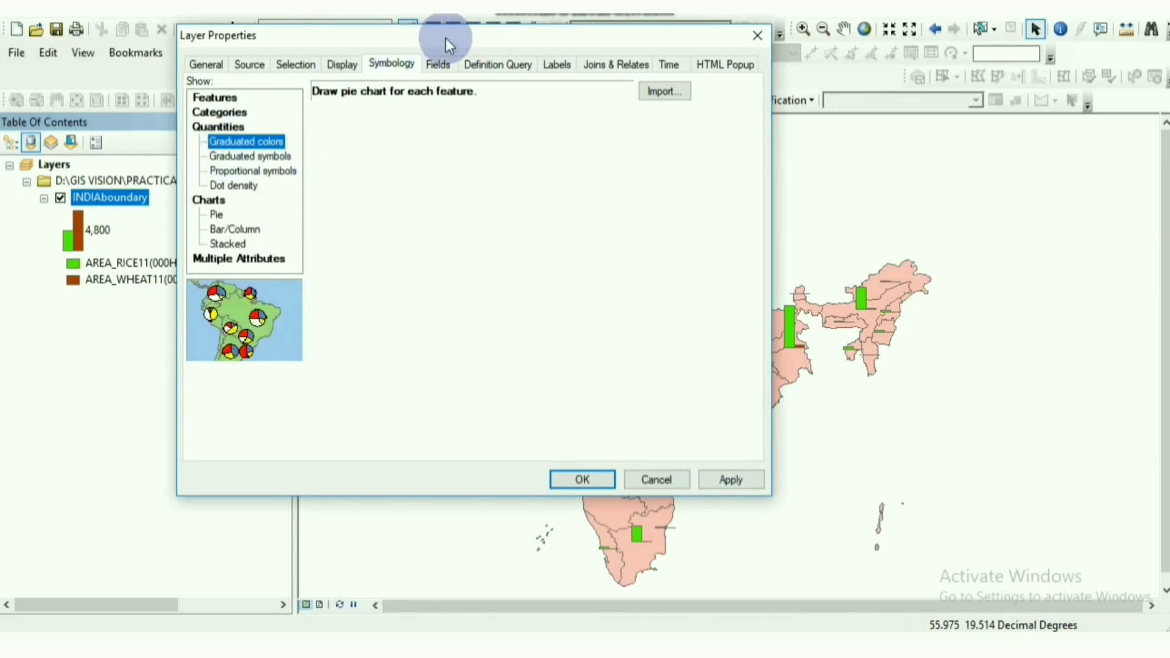
left_click_drag(447, 40, 680, 61)
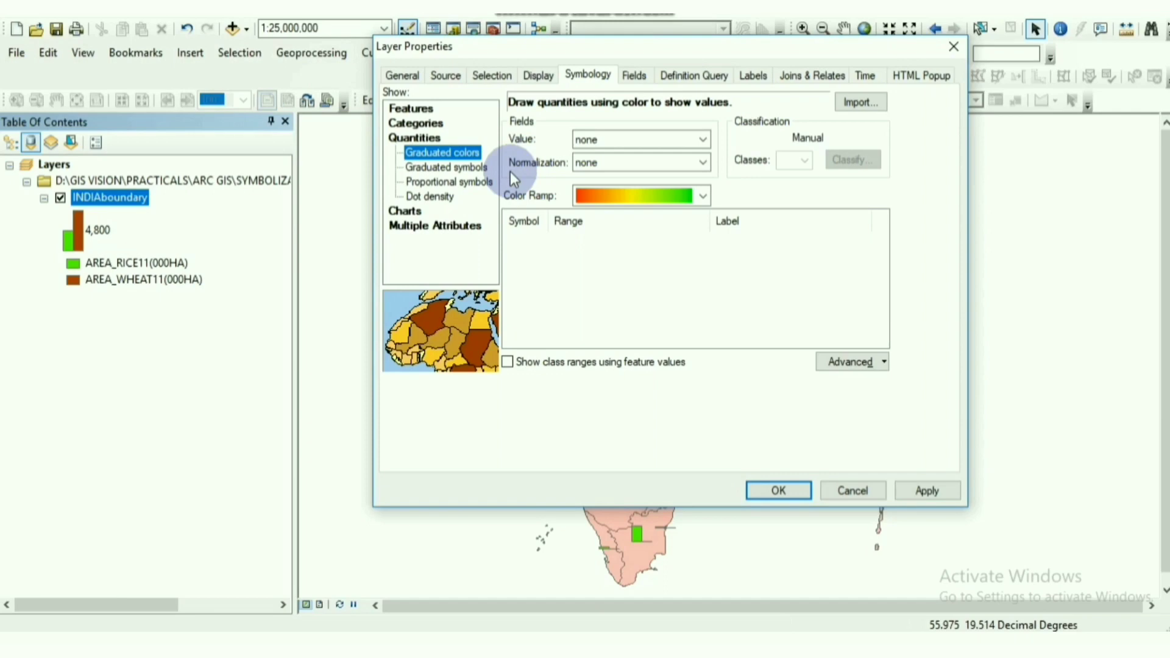
left_click_drag(669, 42, 407, 51)
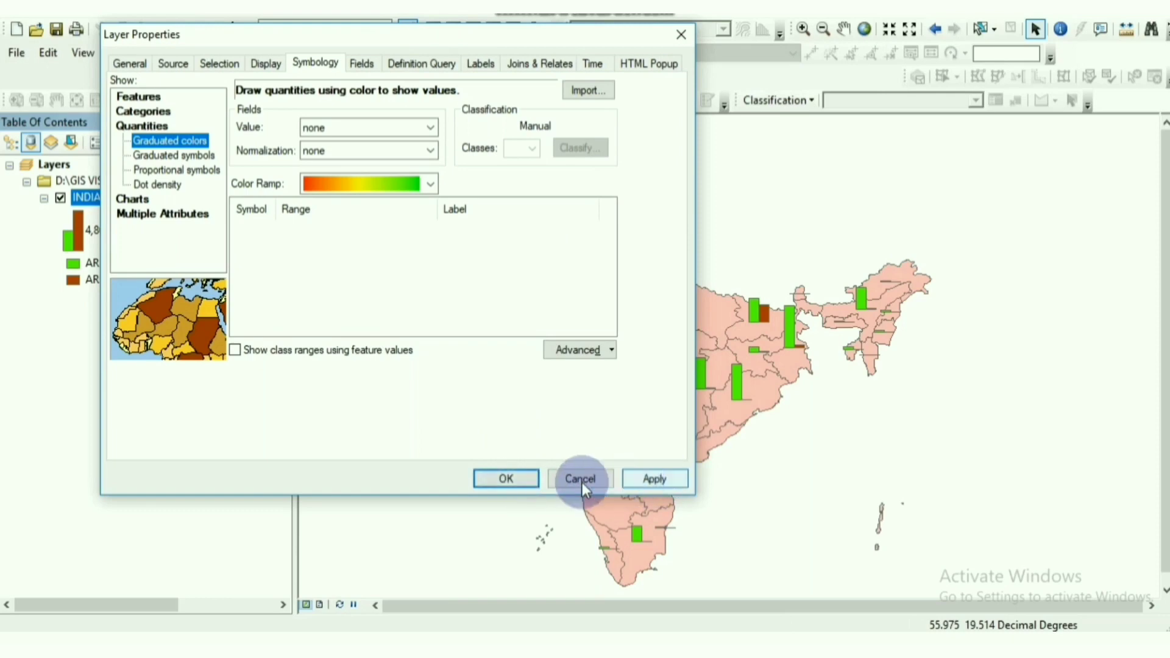
left_click(680, 35)
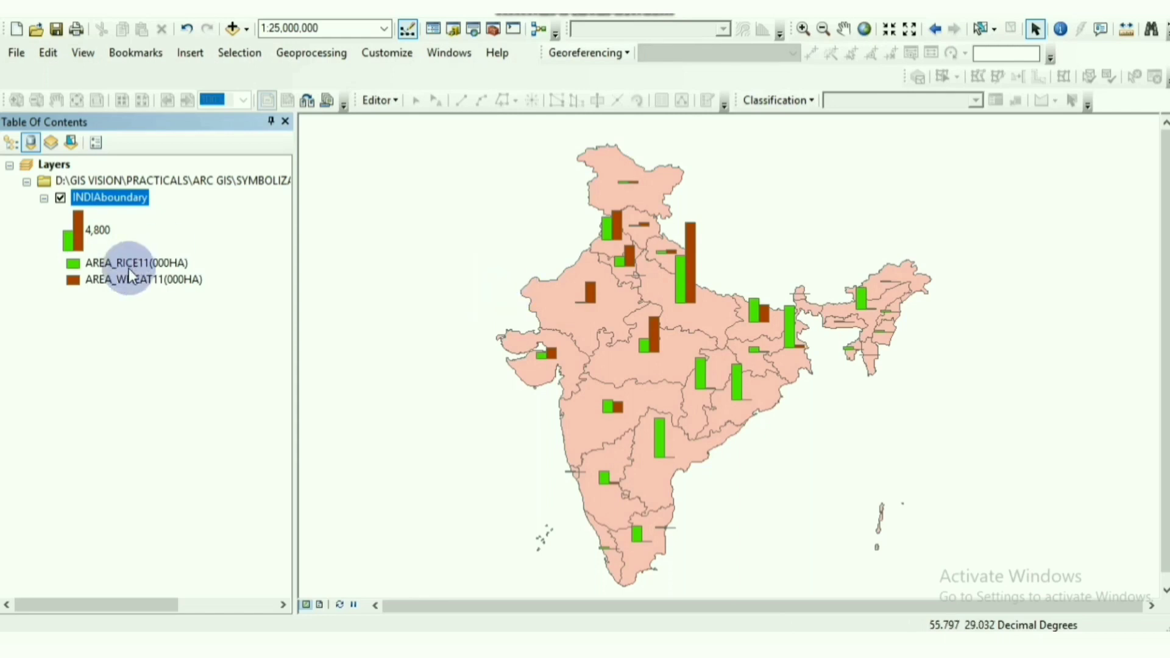
Step: Reopen the INDIAboundary layer properties to check the Bar/Column chart settings for the rice and wheat area fields, and close them
right_click(143, 196)
left_click(243, 569)
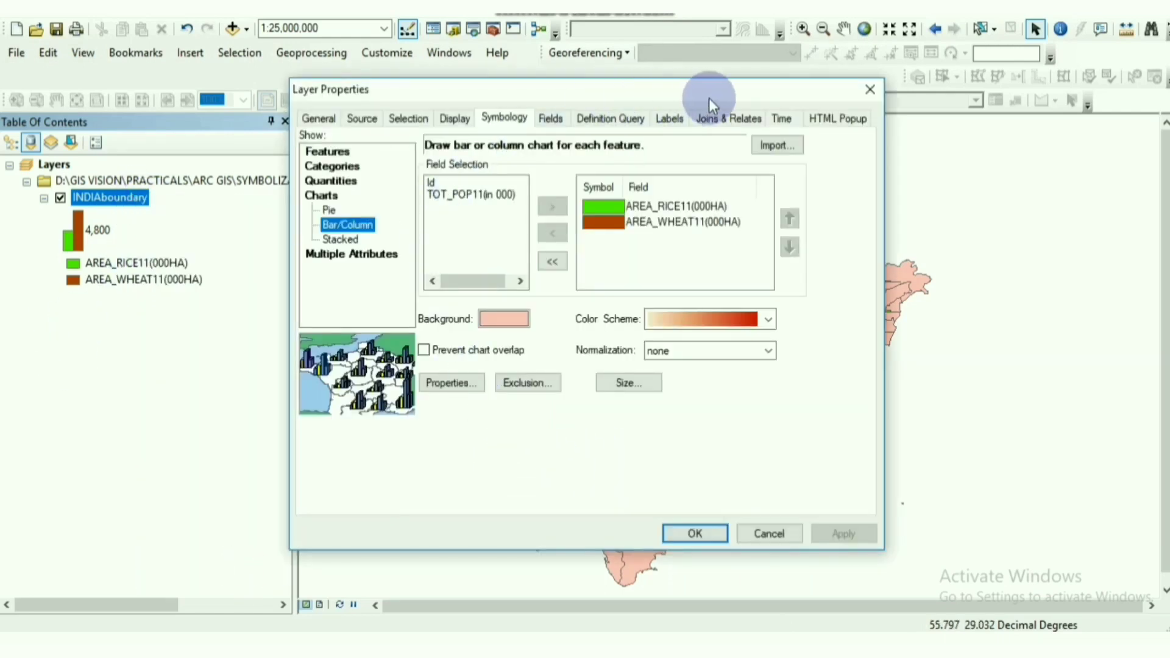
left_click_drag(708, 98, 445, 95)
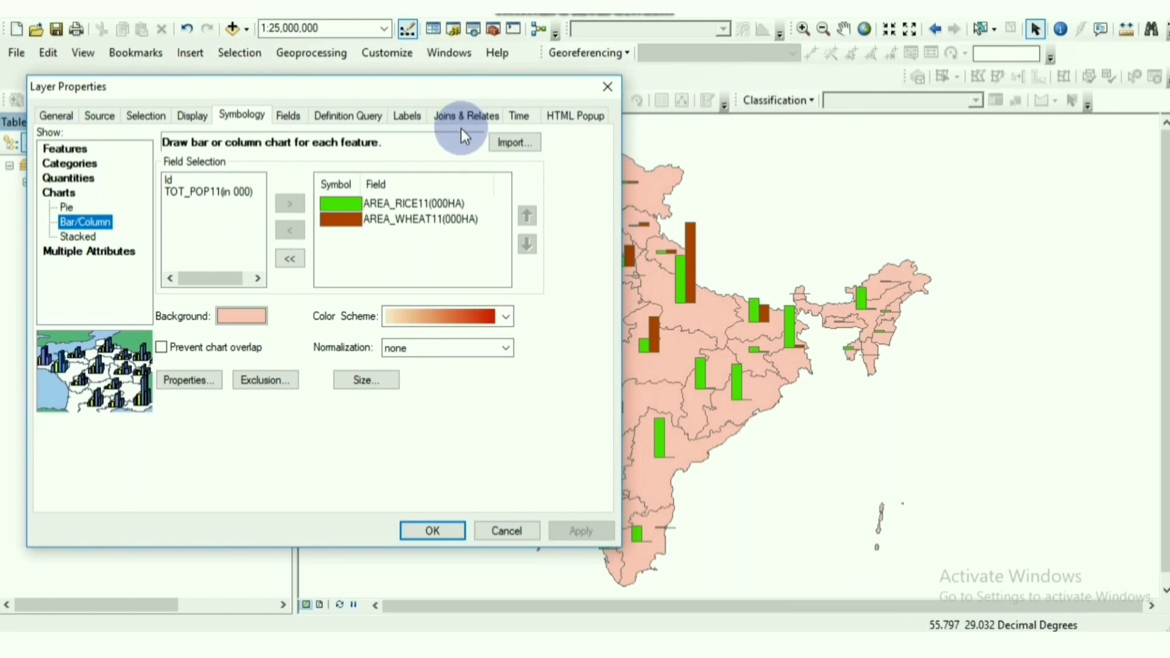
left_click_drag(351, 93, 477, 72)
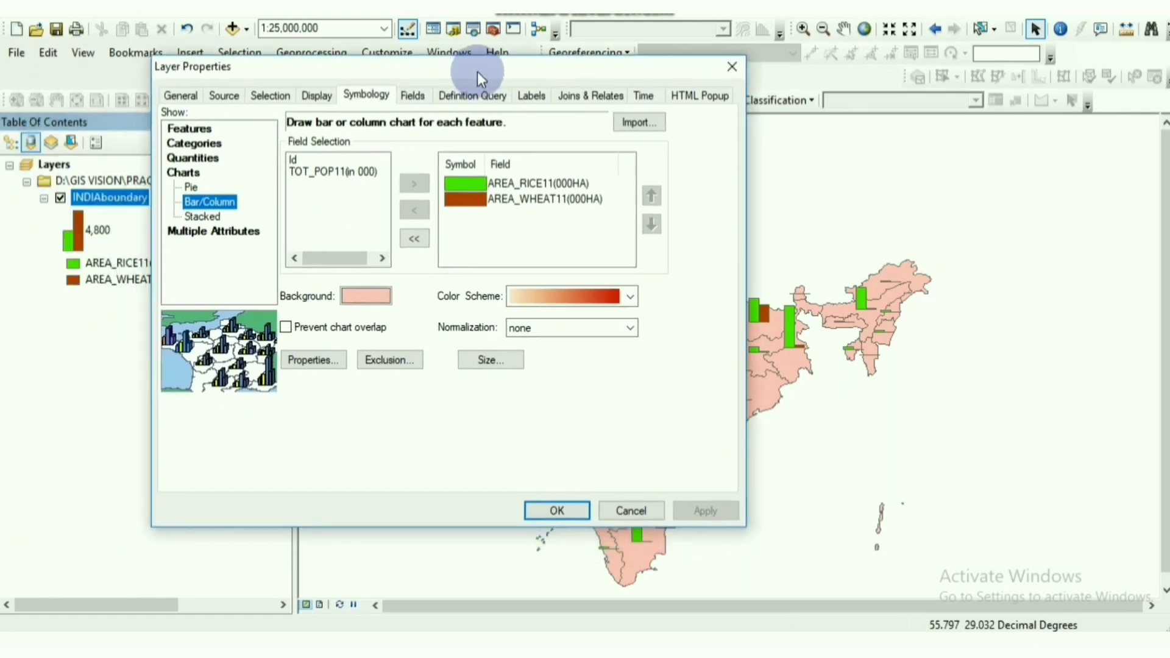
left_click(731, 66)
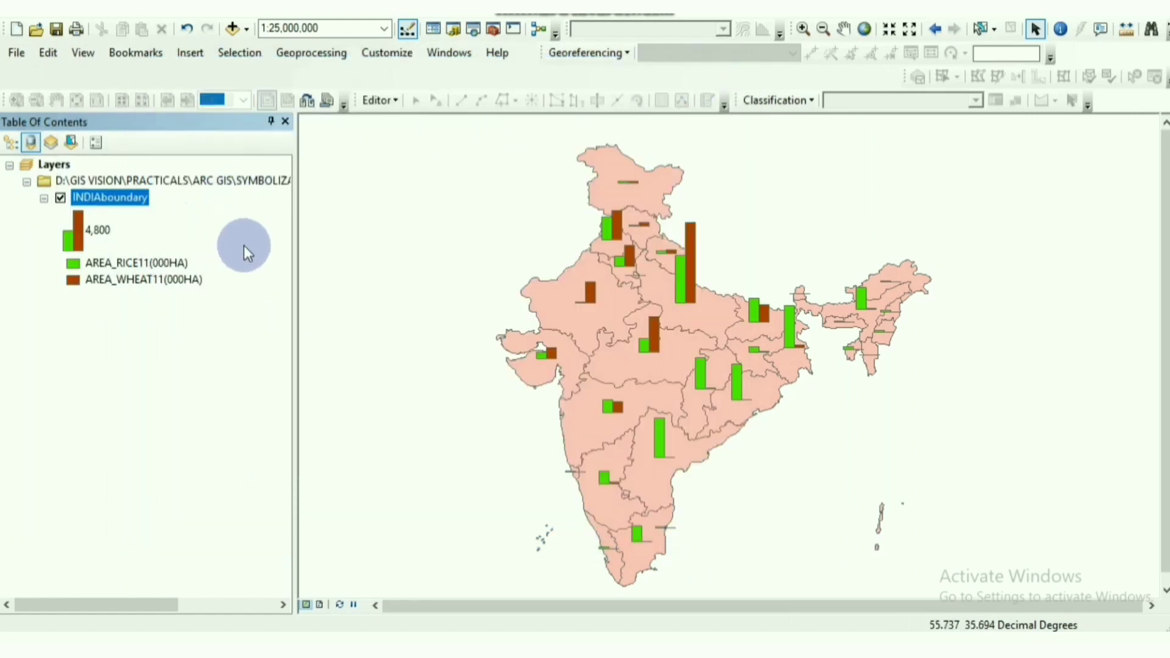
Step: Review the unique values, single symbol, chart and graduated colors options once more and close the layer properties without applying them
left_click(360, 251)
left_click(141, 229)
left_click(120, 204)
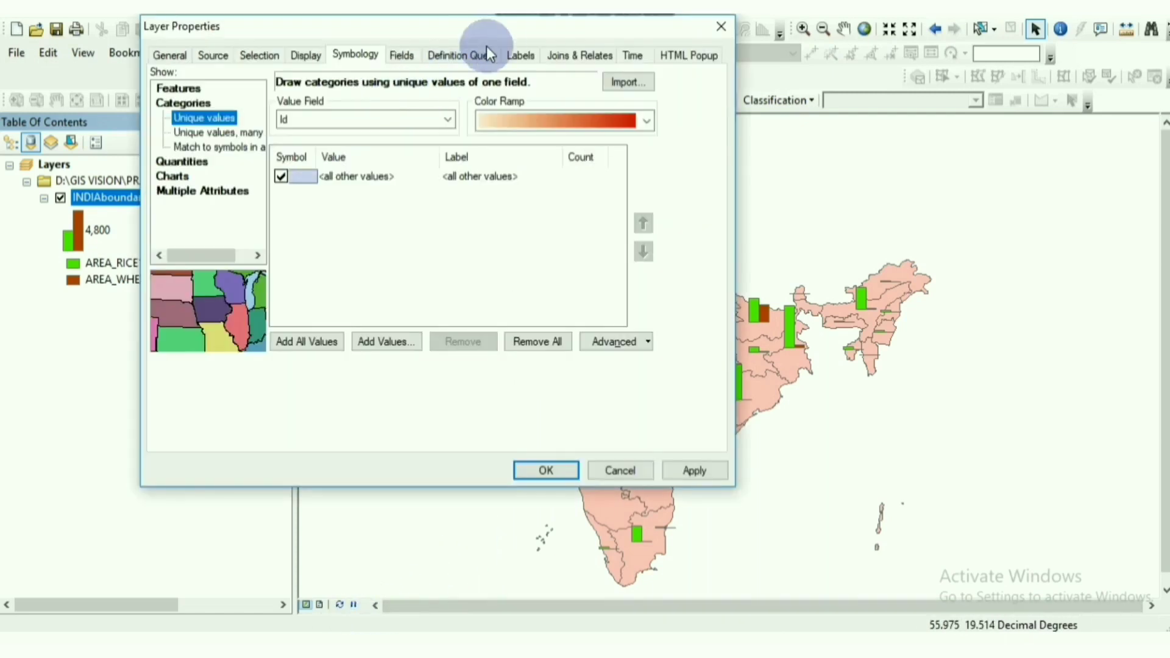
left_click(179, 88)
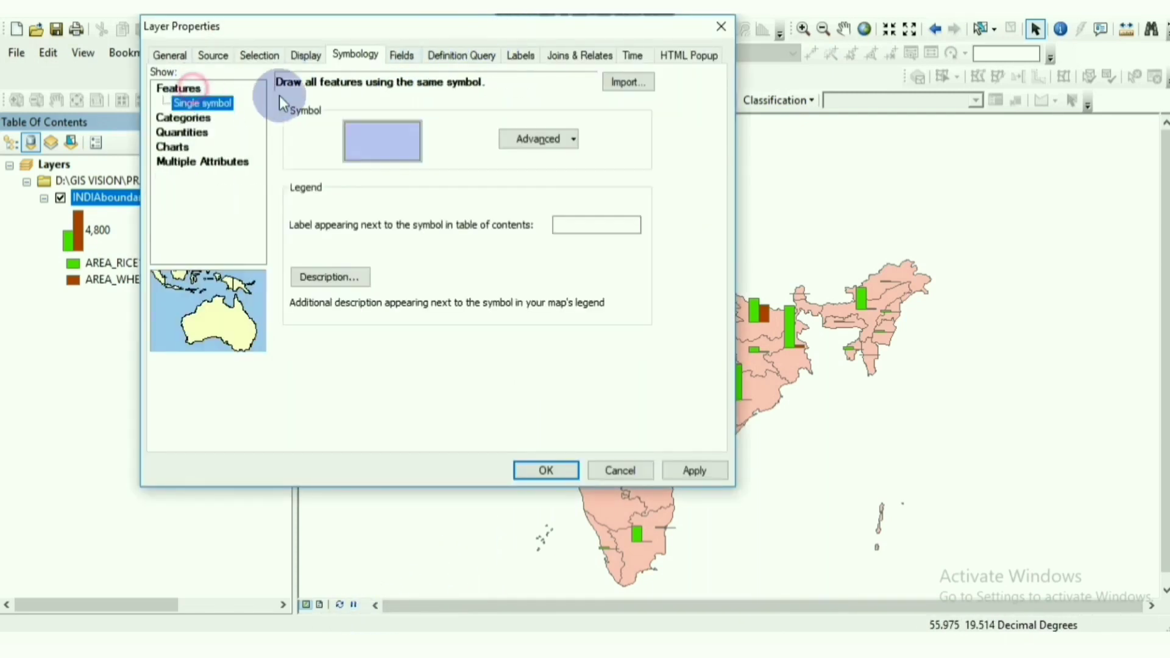
mouse_move(528, 26)
left_mouse_down()
mouse_move(483, 46)
mouse_move(564, 35)
left_mouse_up()
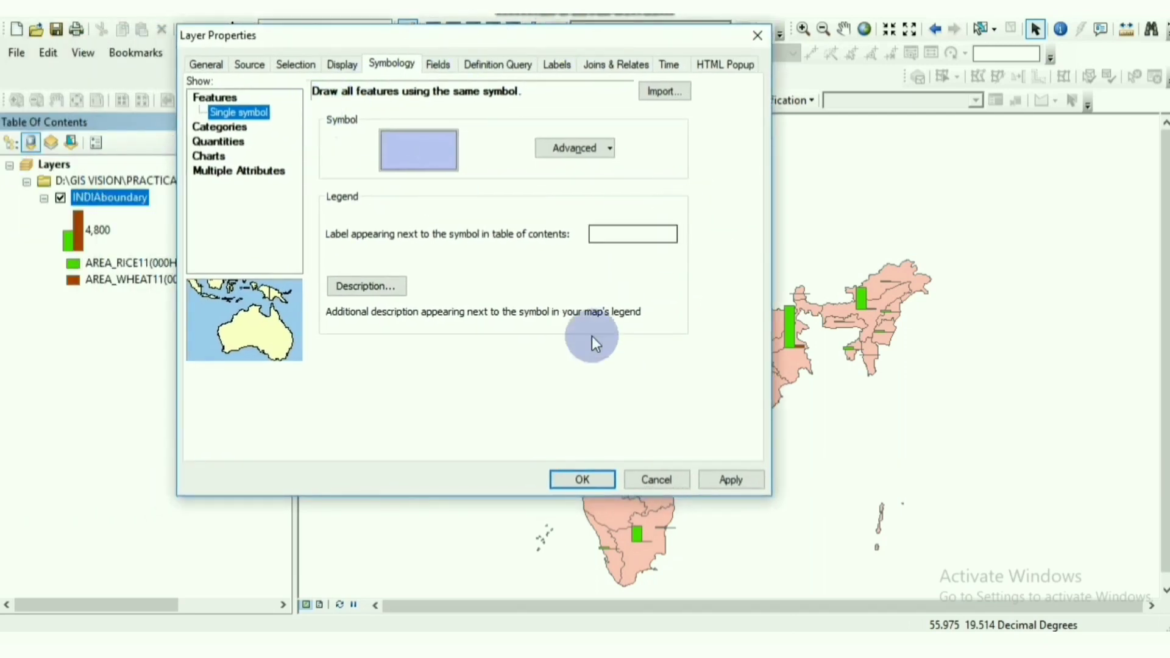
left_click(217, 157)
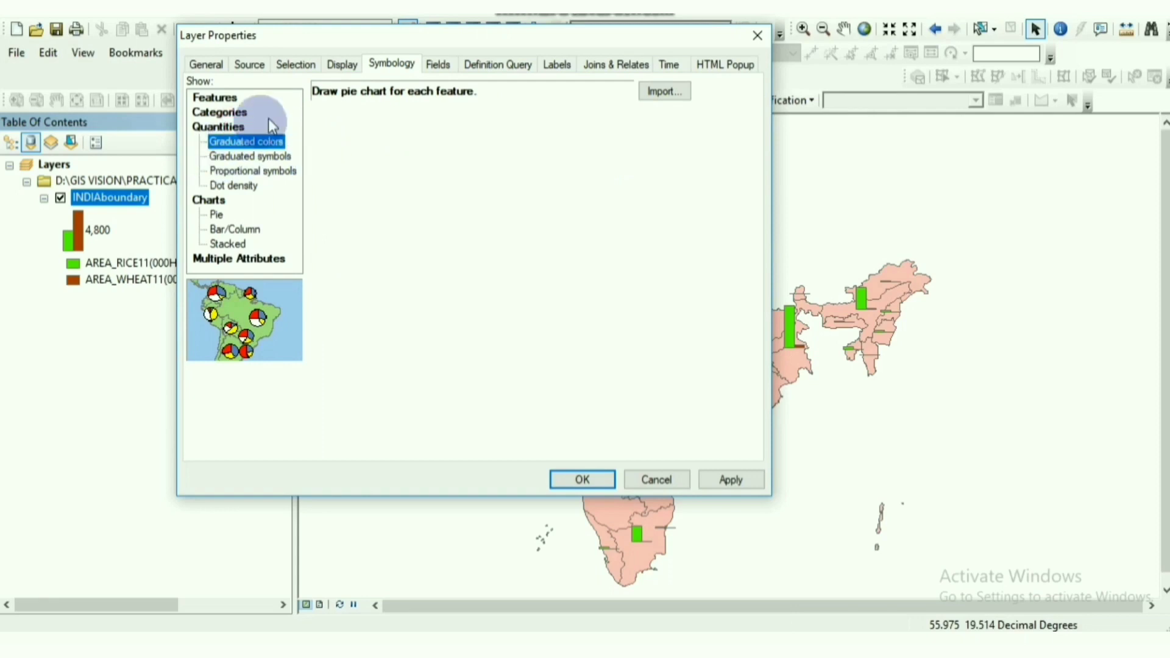
left_click_drag(488, 38, 684, 49)
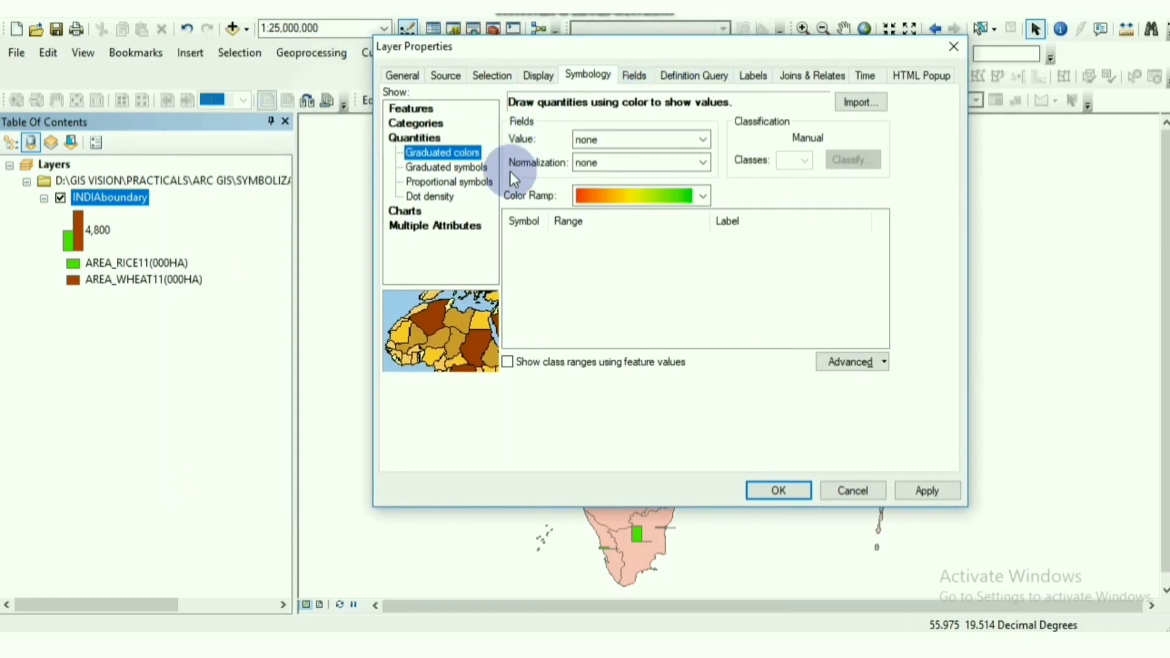
left_click_drag(680, 53, 408, 42)
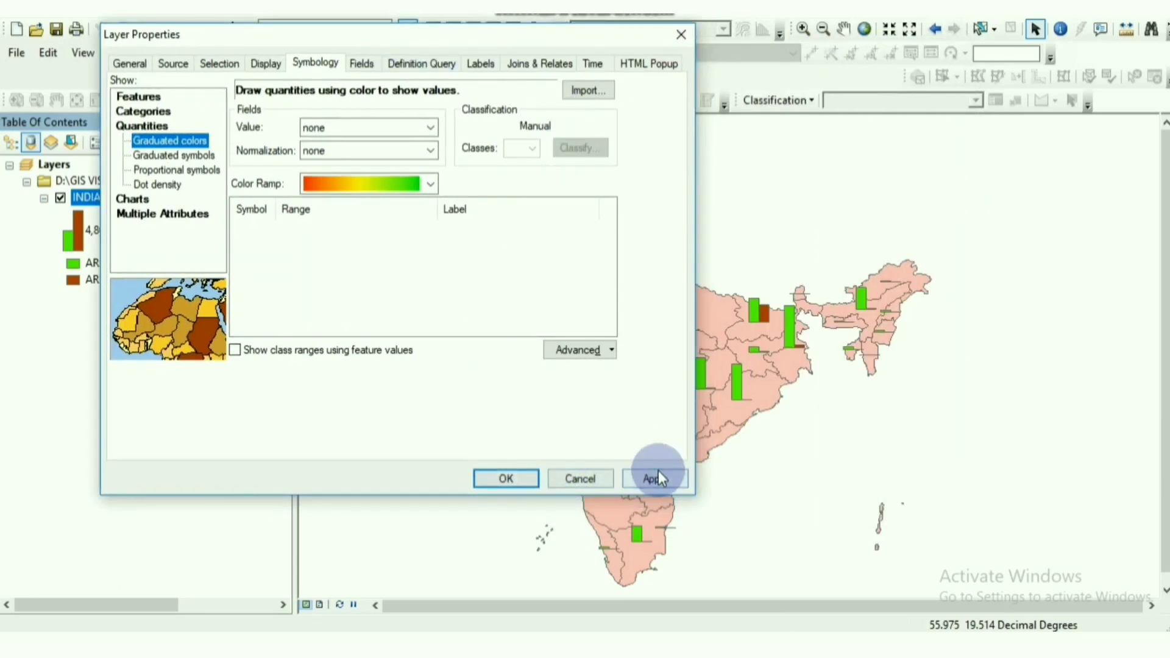
left_click(680, 35)
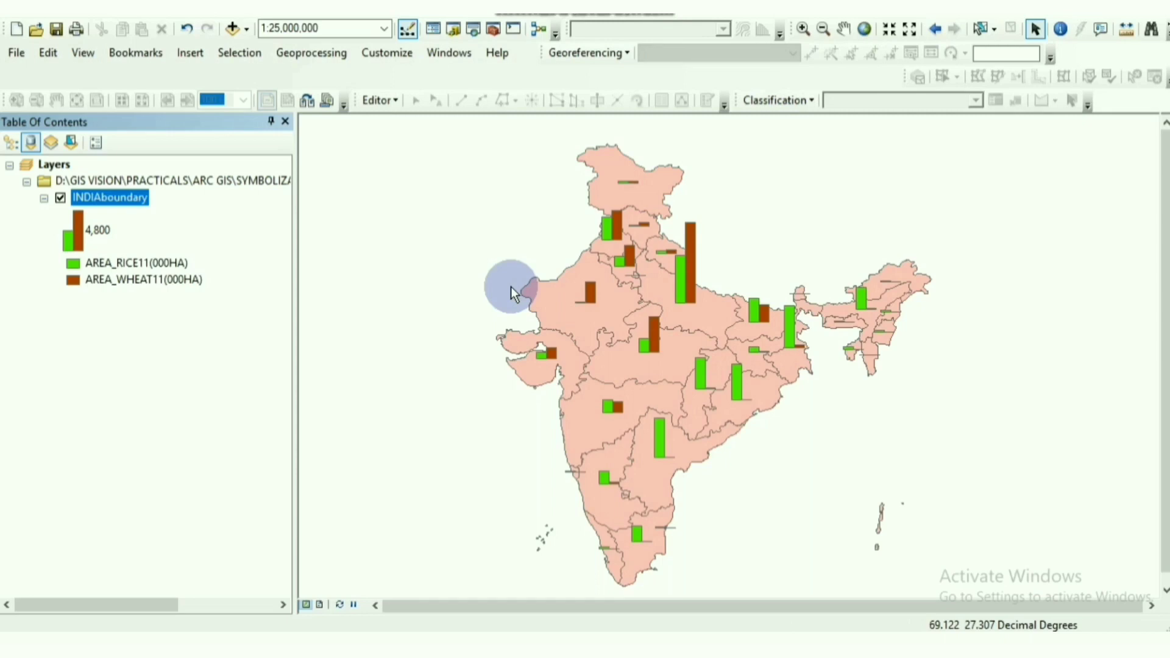
Step: Open the INDIAboundary layer properties again to view its Bar/Column symbology, and close them without changes
right_click(146, 197)
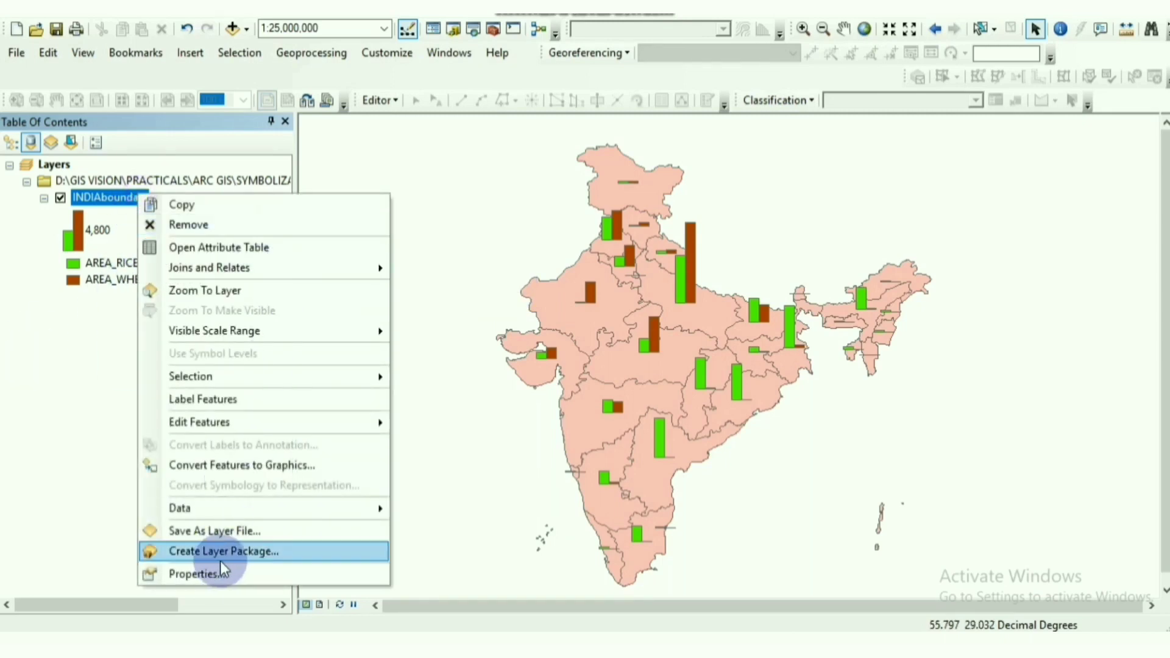
left_click(238, 572)
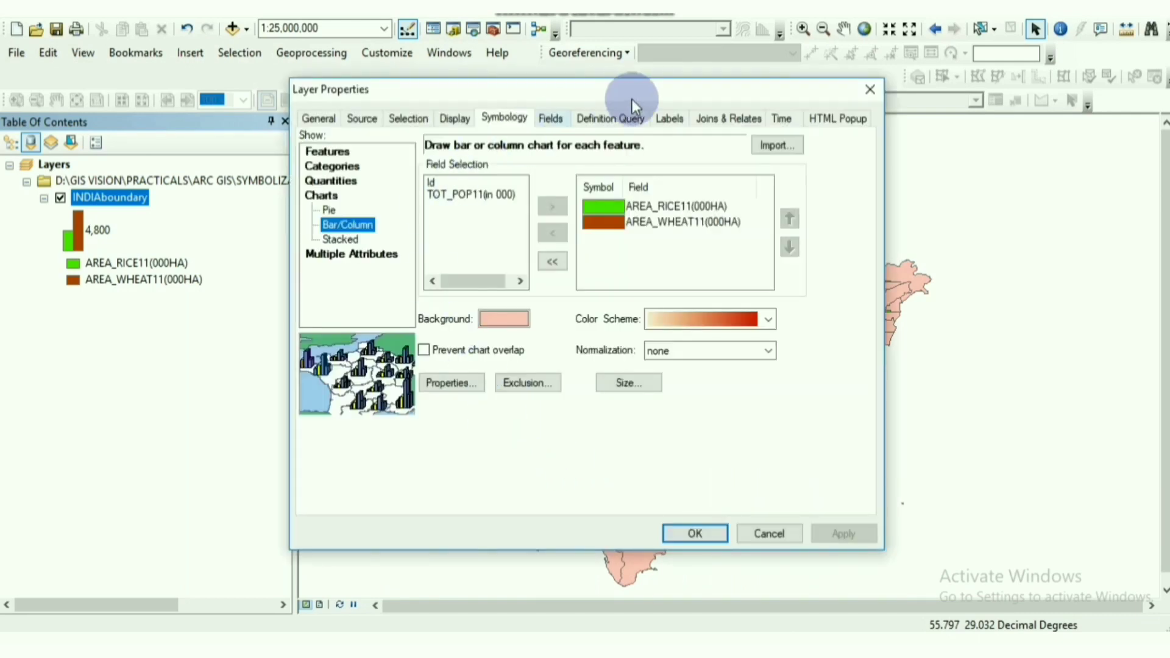
left_click_drag(708, 98, 447, 97)
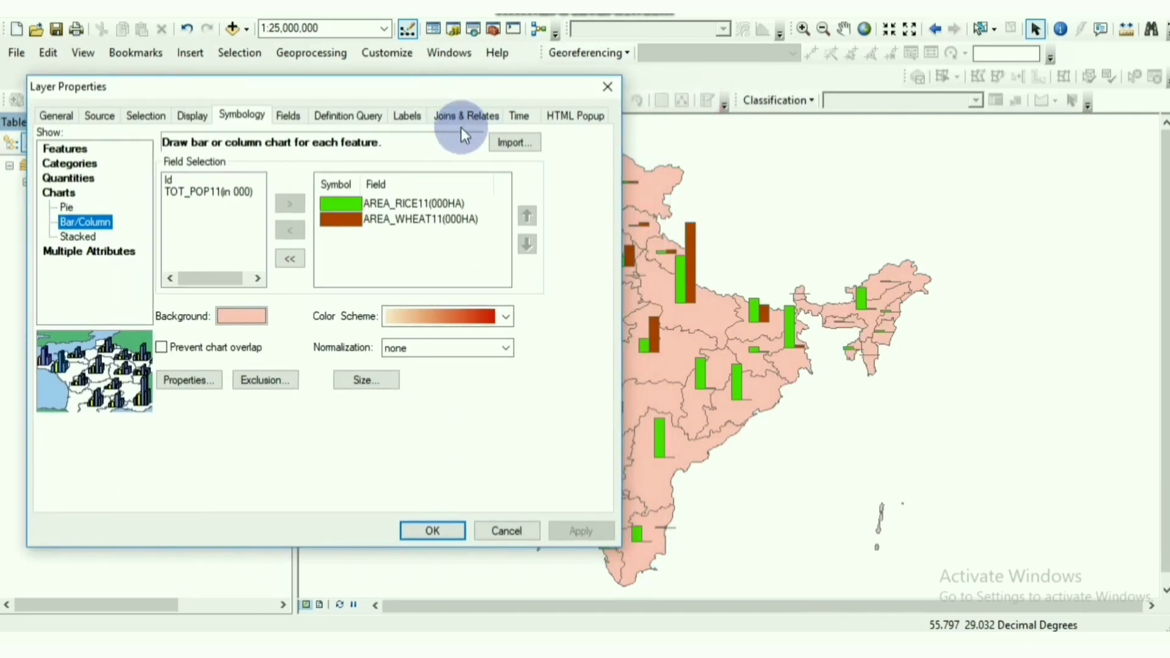
left_click_drag(348, 100, 587, 71)
left_click(730, 66)
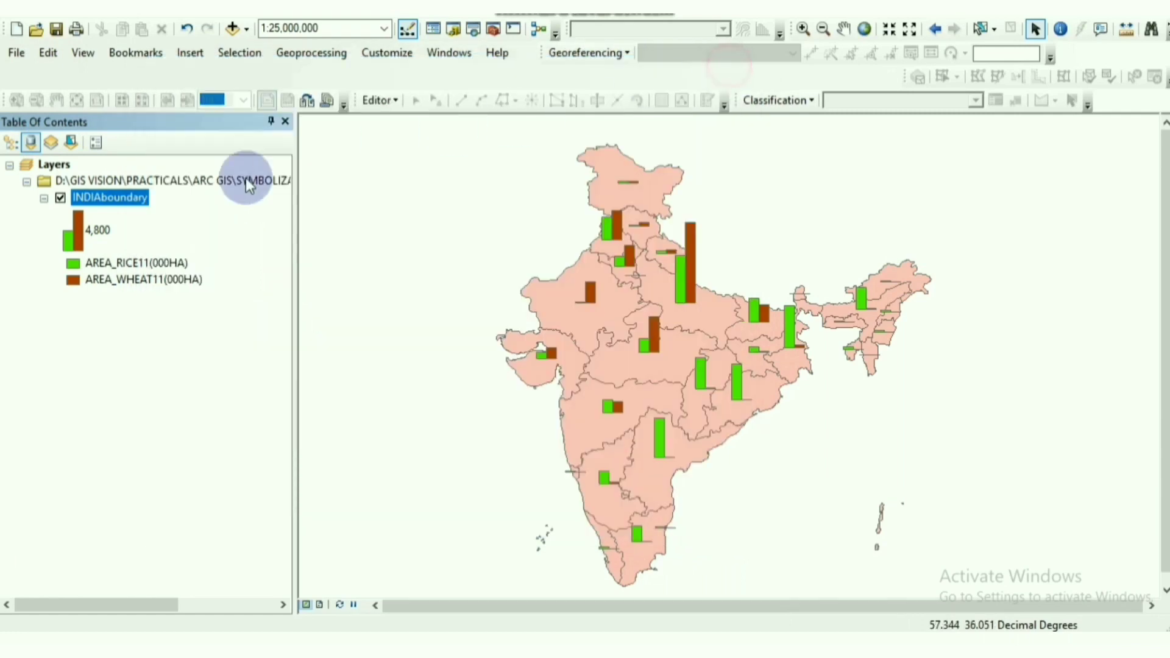